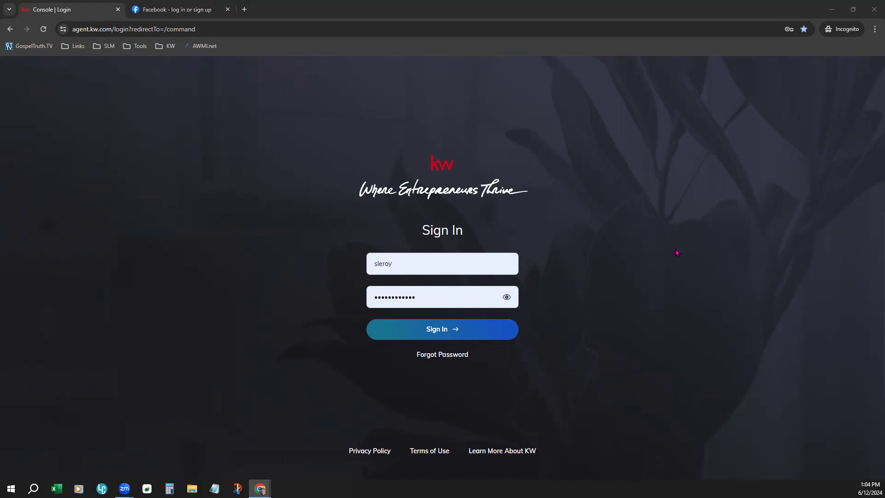
Step: Log in to Facebook from its tab using the saved credentials
click(156, 16)
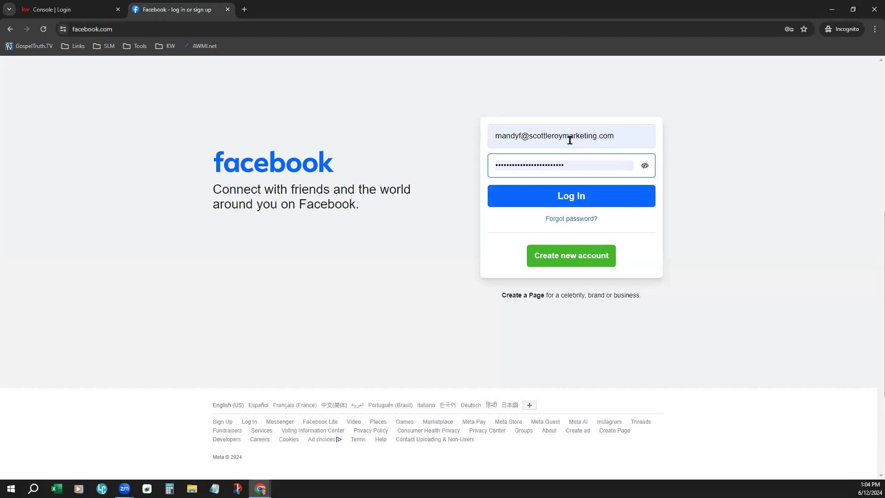
click(561, 203)
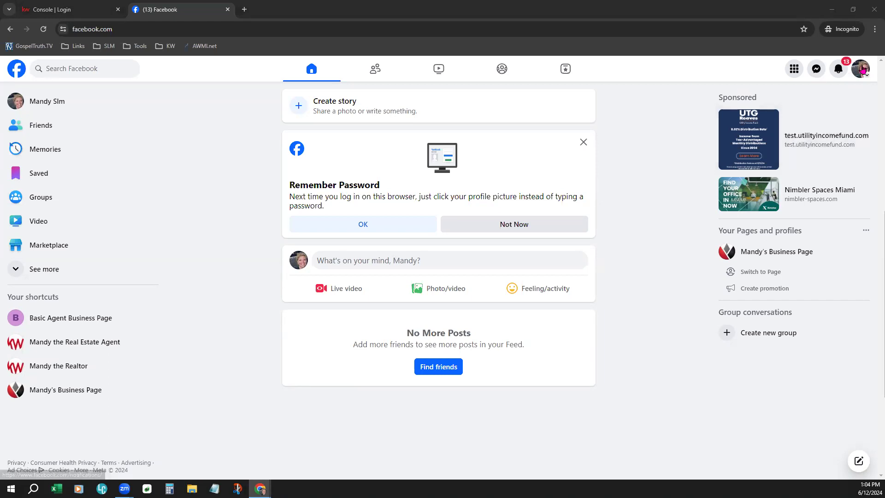
Step: Zoom the page in twice with Chrome's Zoom +, then start creating a new Page
click(874, 29)
click(850, 194)
click(851, 194)
click(672, 236)
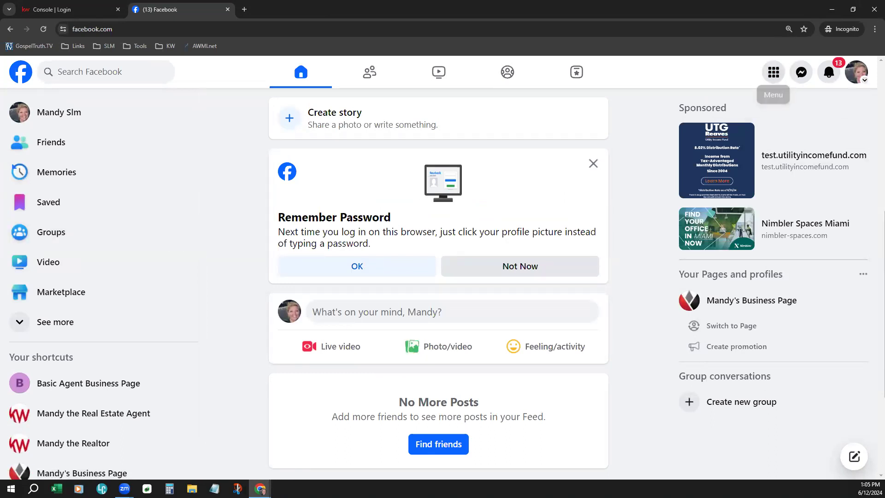
click(777, 79)
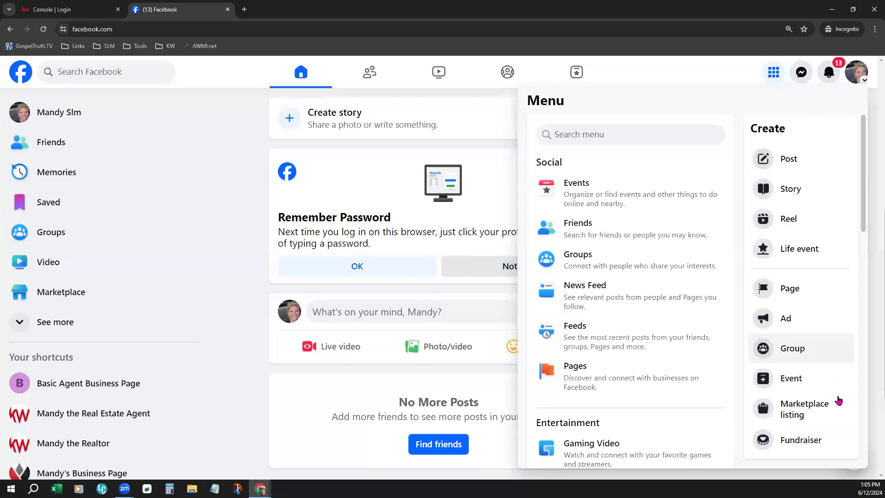
click(808, 288)
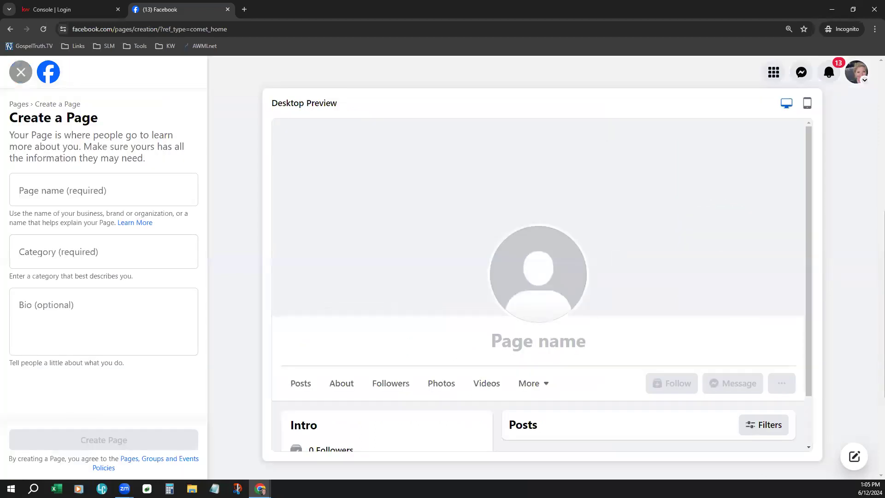
Step: Name the Page 'Demo Business Page' and set its category to Real Estate
click(113, 196)
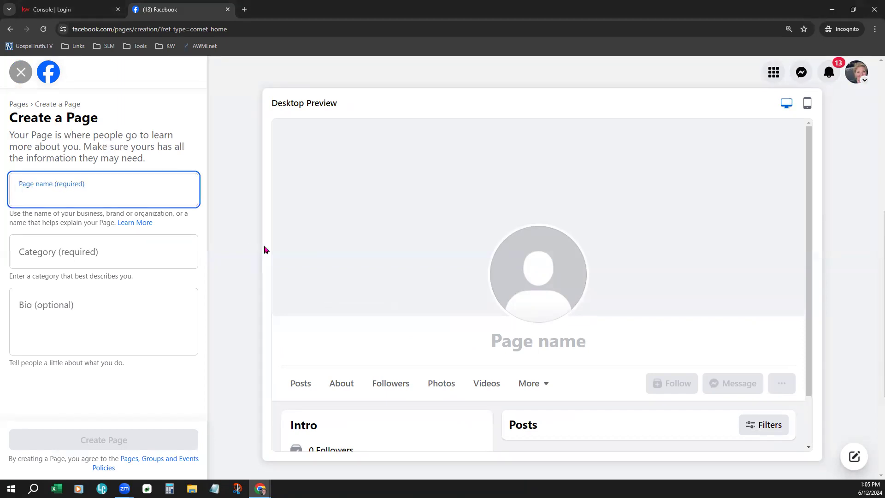
text(Demo Business )
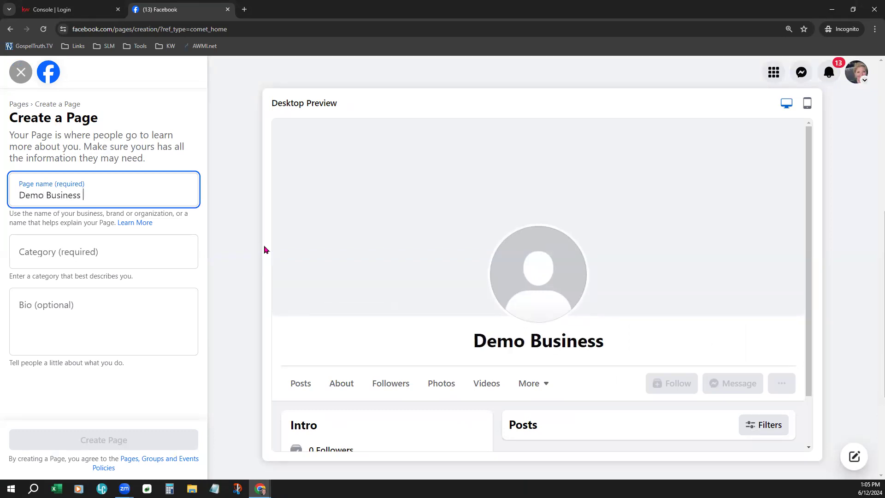
text(Page)
click(70, 249)
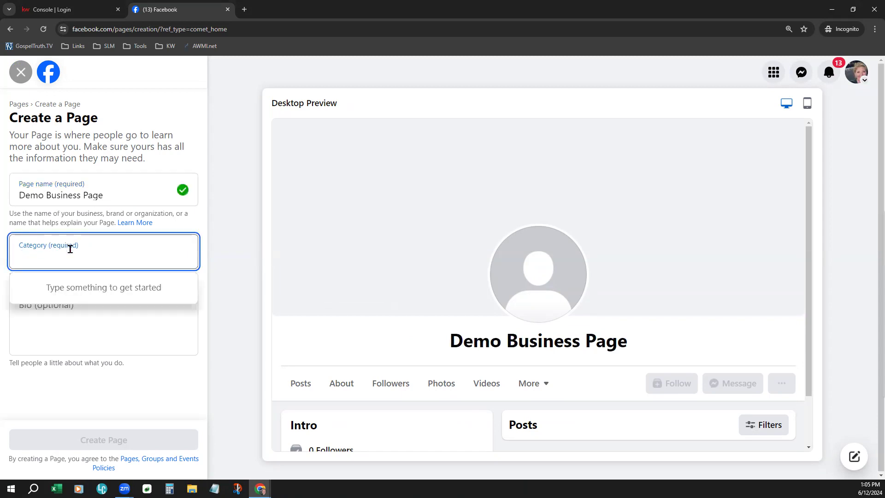
text(Real)
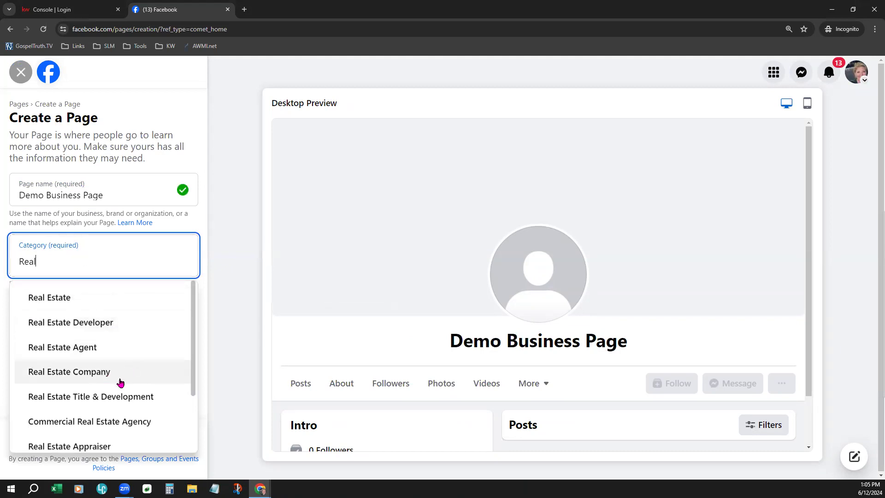
click(123, 300)
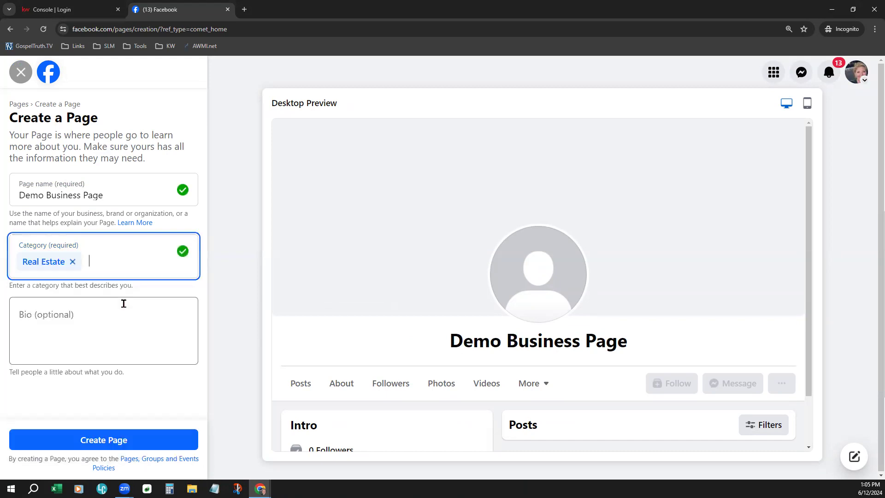
Step: Enter 'Demo Bio' as the Page bio
click(148, 339)
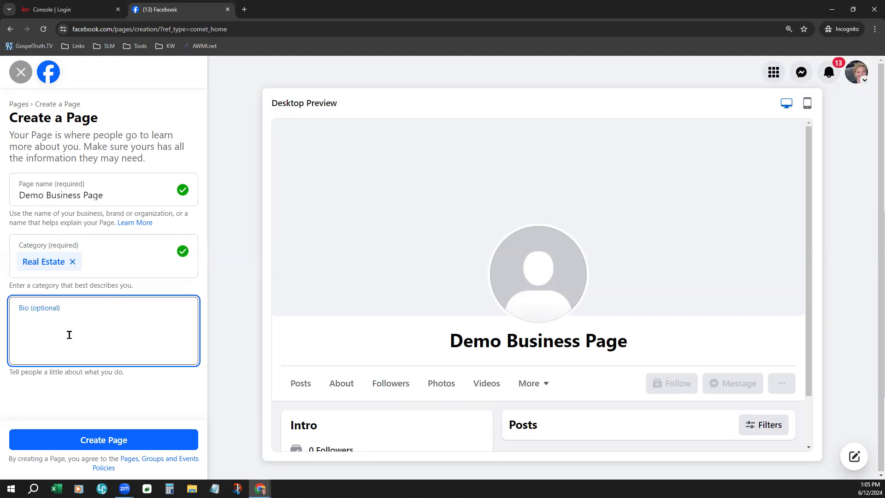
text(De)
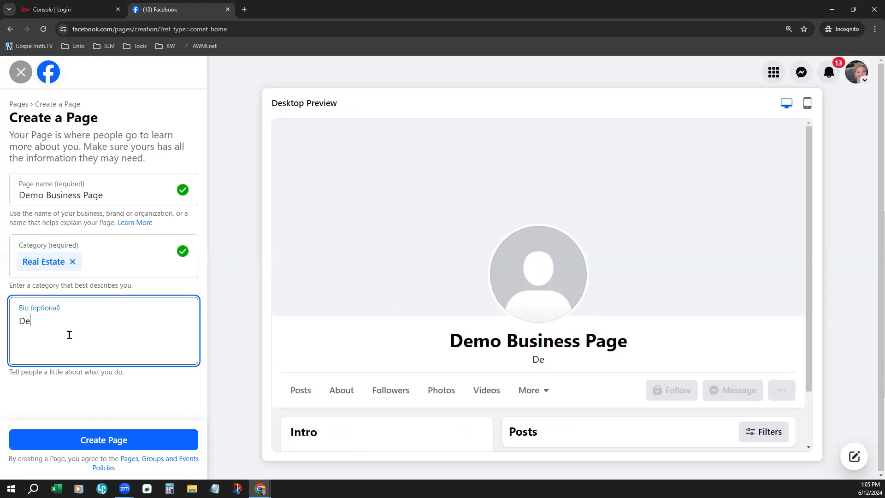
text(mo Bio)
click(162, 395)
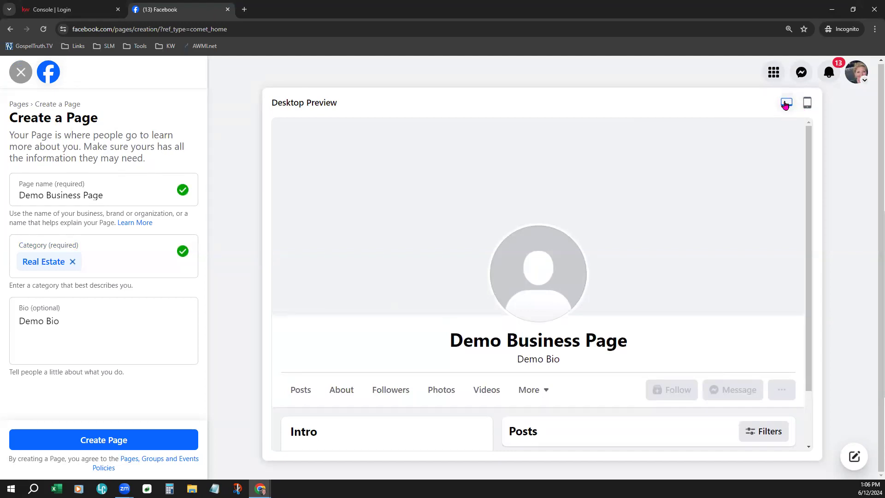
Step: Check the mobile and desktop previews, then create Demo Business Page
click(808, 103)
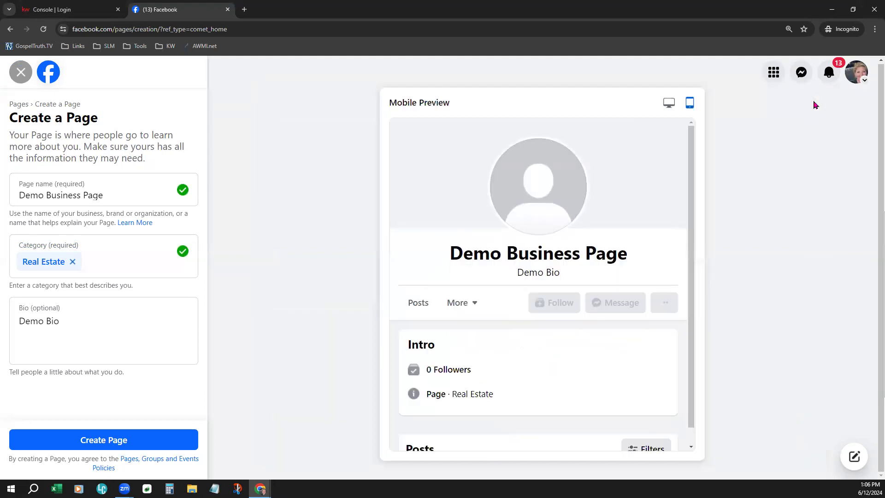
click(671, 109)
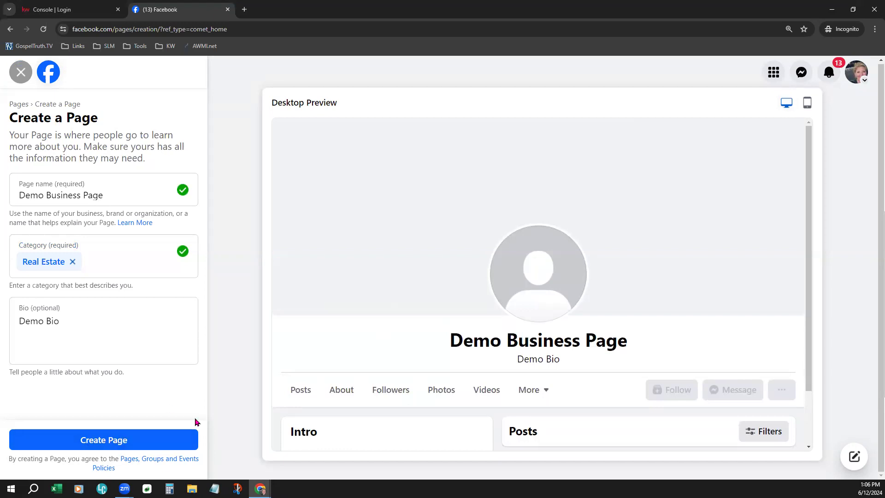
click(118, 438)
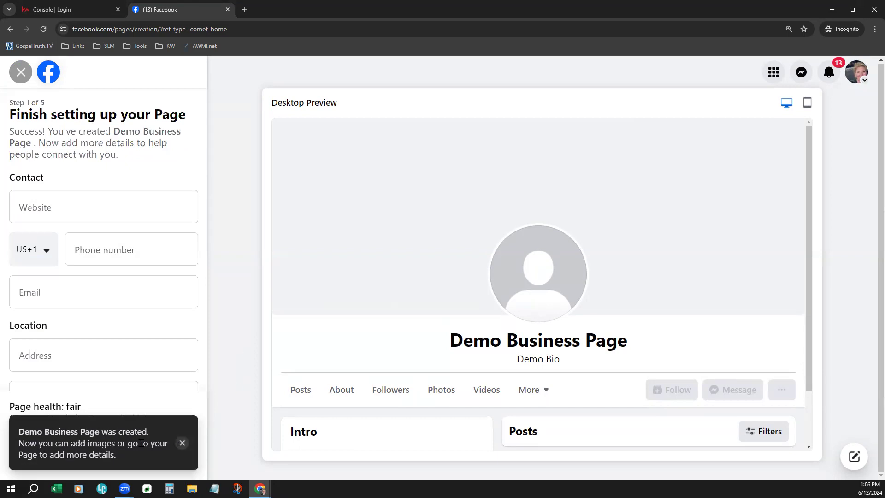
Step: Dismiss the Page-created notice, look through the contact setup fields, and exit setup
click(182, 444)
drag(3, 406, 95, 414)
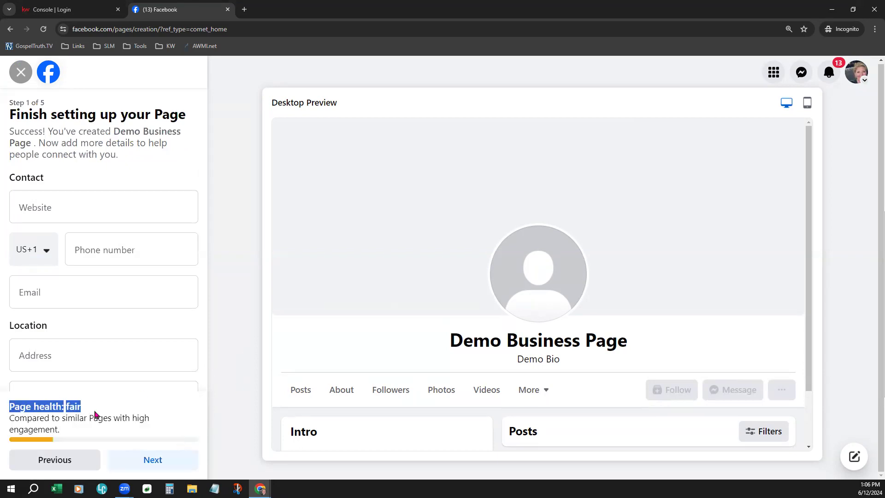
click(214, 413)
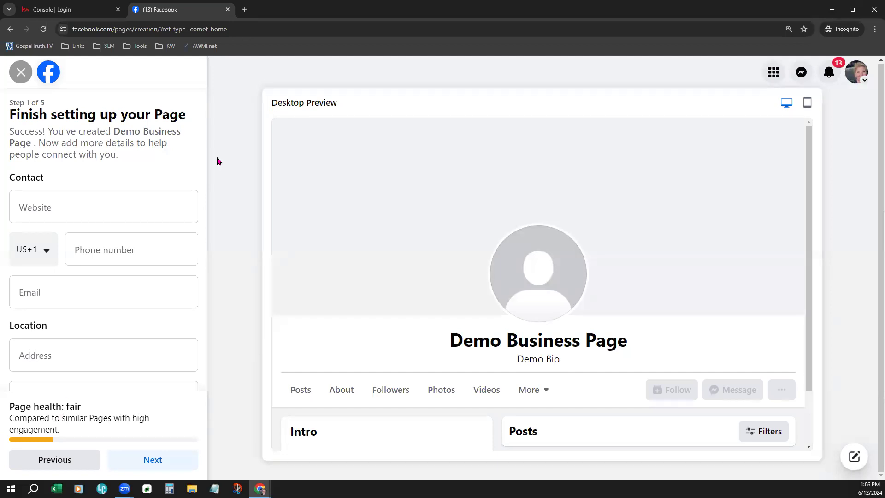
click(91, 287)
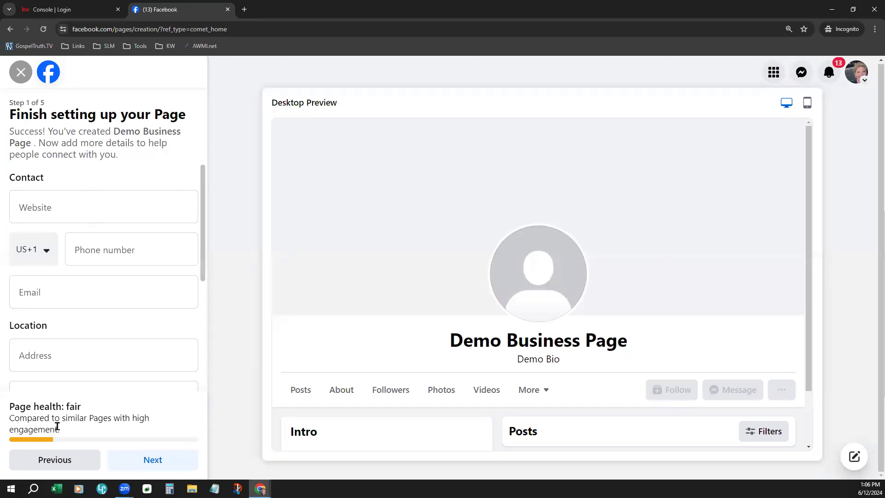
scroll(93, 361, down, 3)
scroll(94, 362, down, 2)
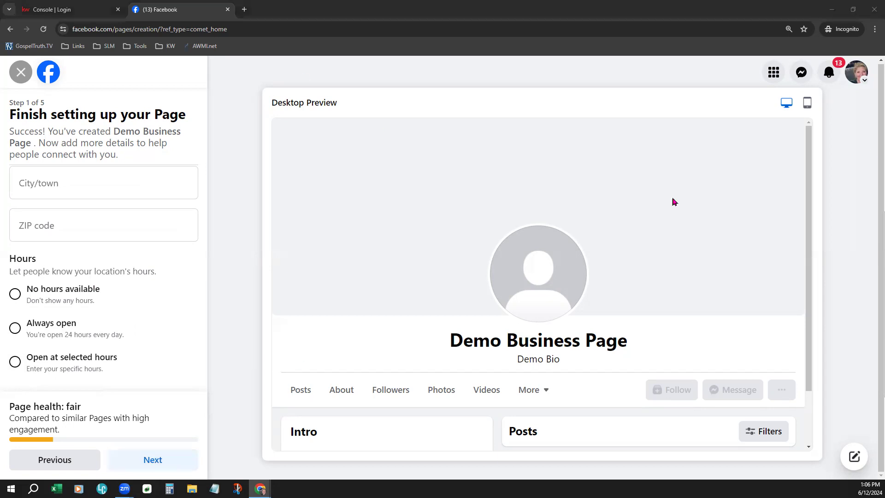
click(220, 310)
click(21, 72)
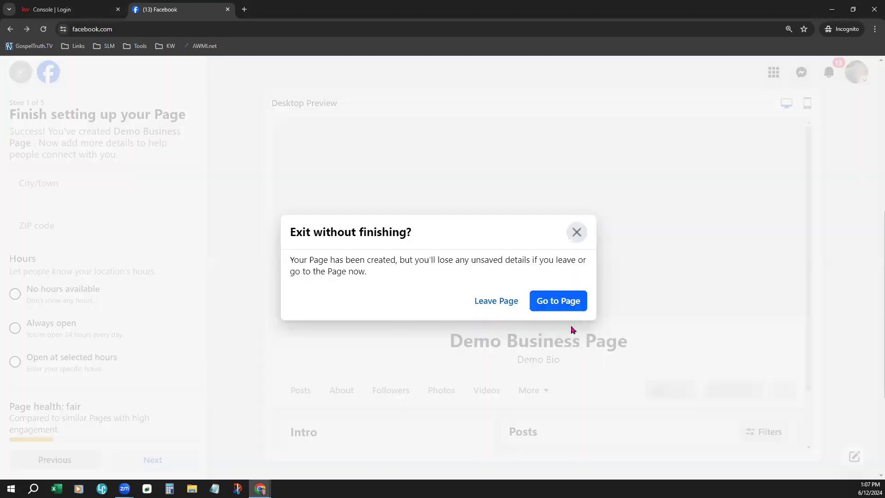
Step: Go to Demo Business Page, close its welcome dialog and toast, then switch to the personal profile
click(552, 302)
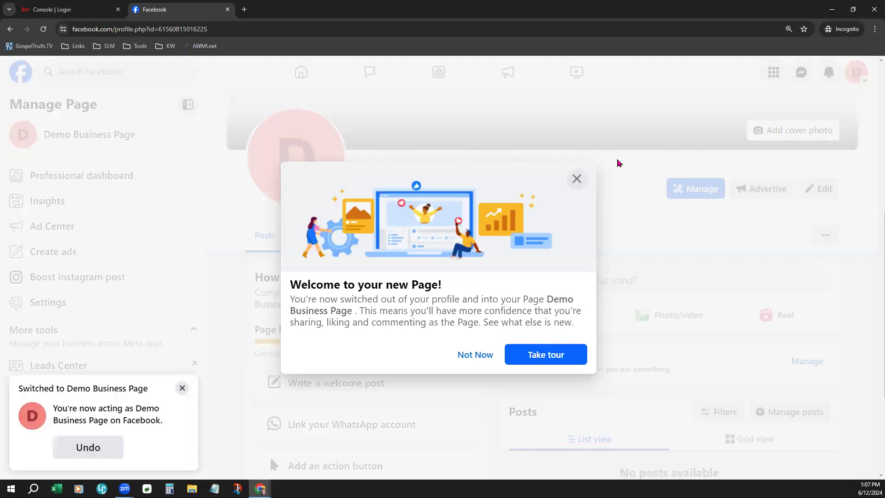
click(575, 180)
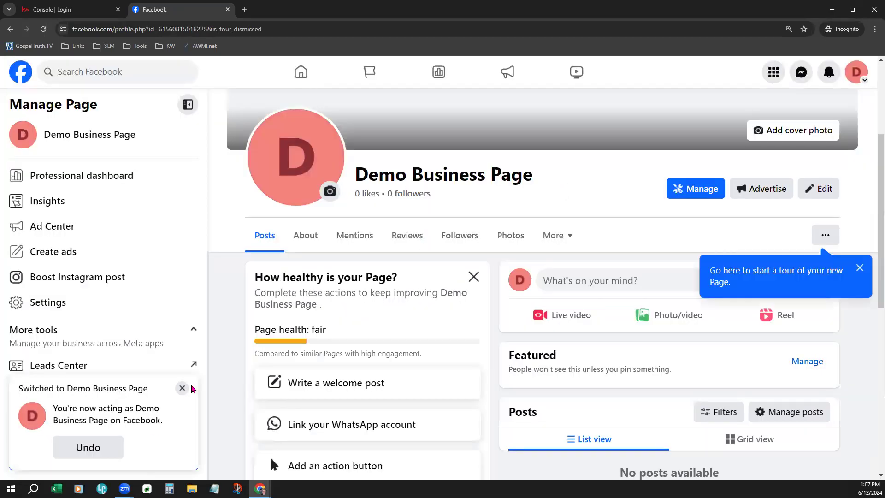
click(182, 388)
scroll(210, 413, up, 4)
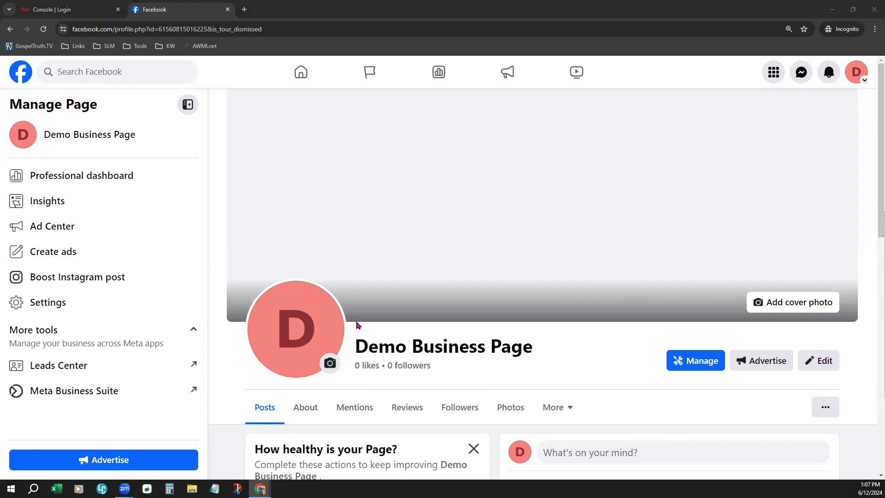
click(856, 75)
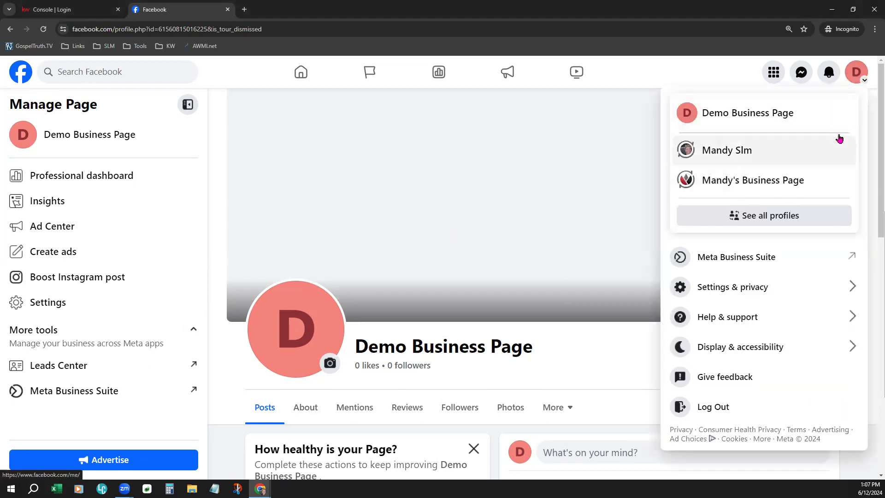
click(778, 152)
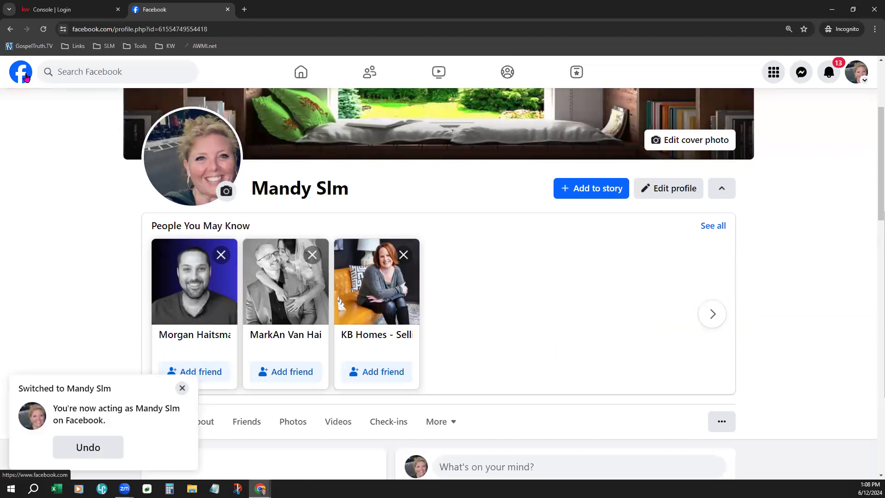
Step: Return to the home feed, dismiss the switch notice, and open the account menu
click(23, 74)
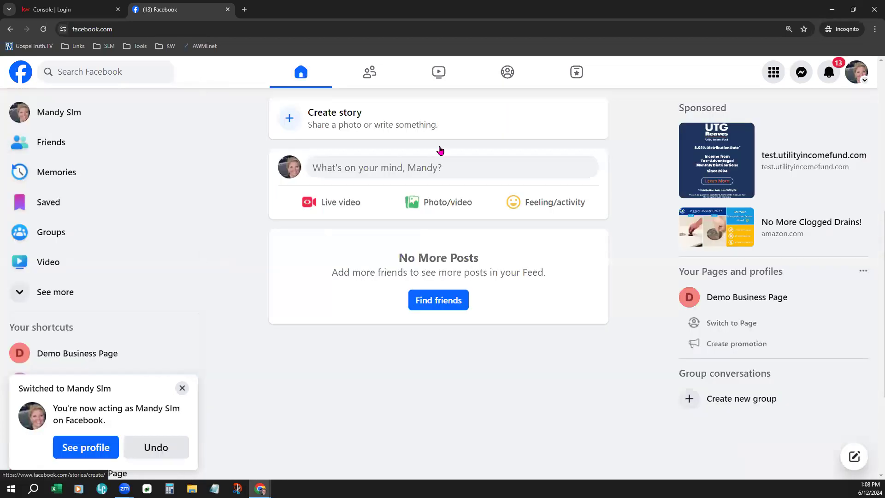
click(182, 388)
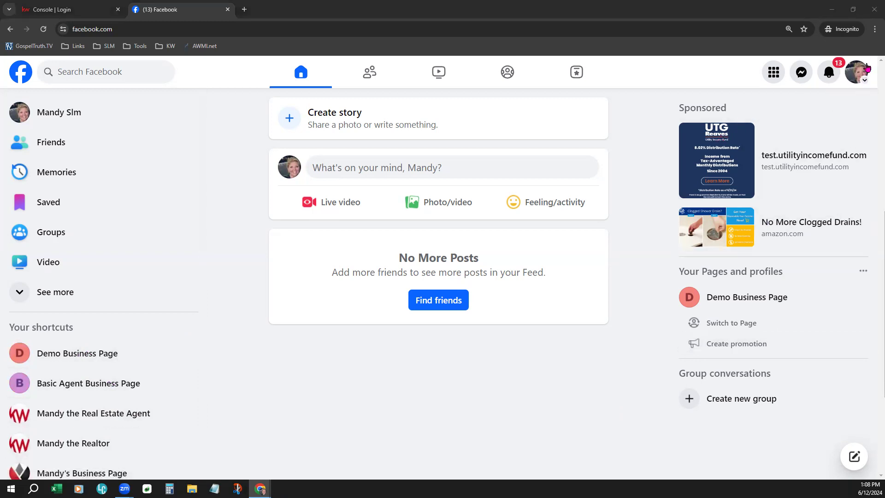
click(852, 78)
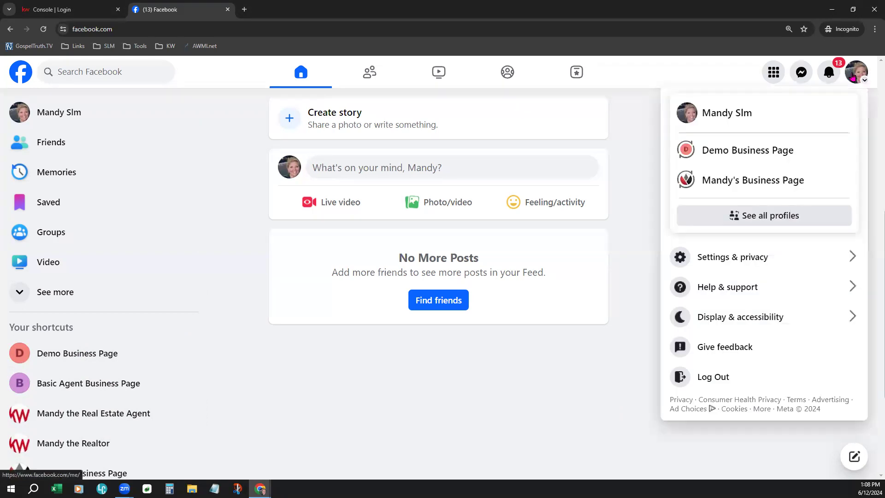
Step: Switch into Demo Business Page, disable profile notifications and marketing emails, and use the Page
click(787, 148)
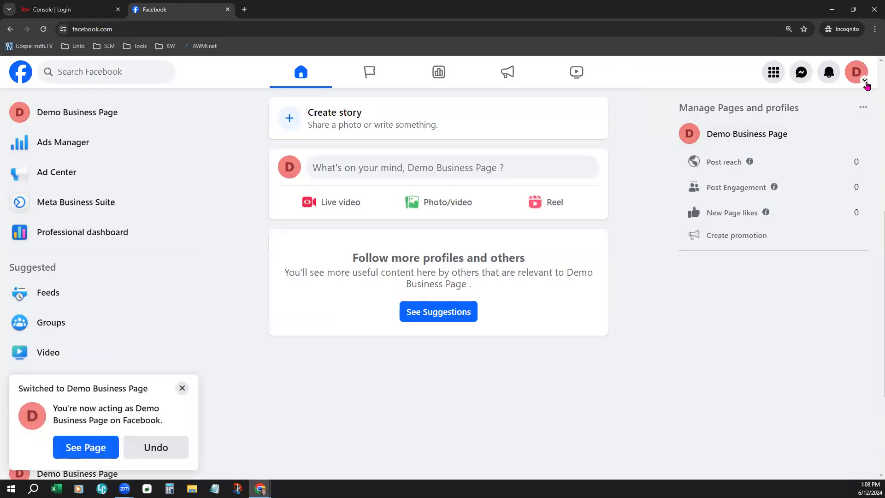
click(100, 111)
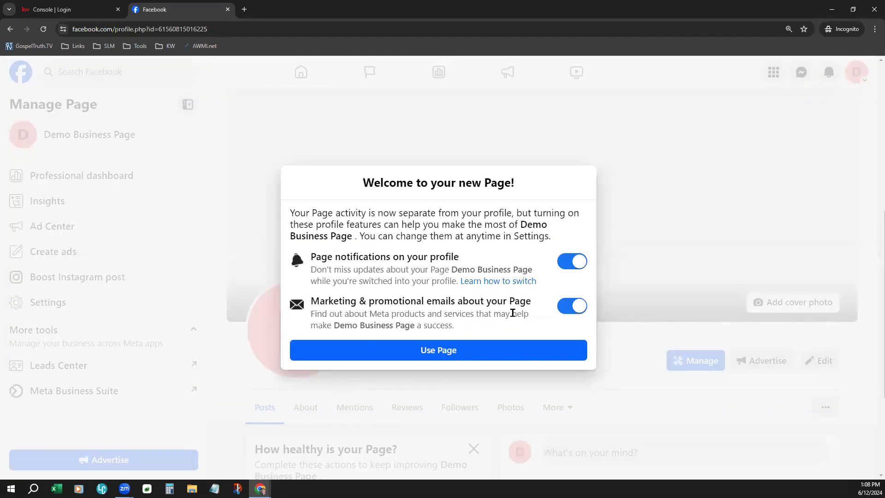
click(569, 262)
click(571, 308)
click(508, 360)
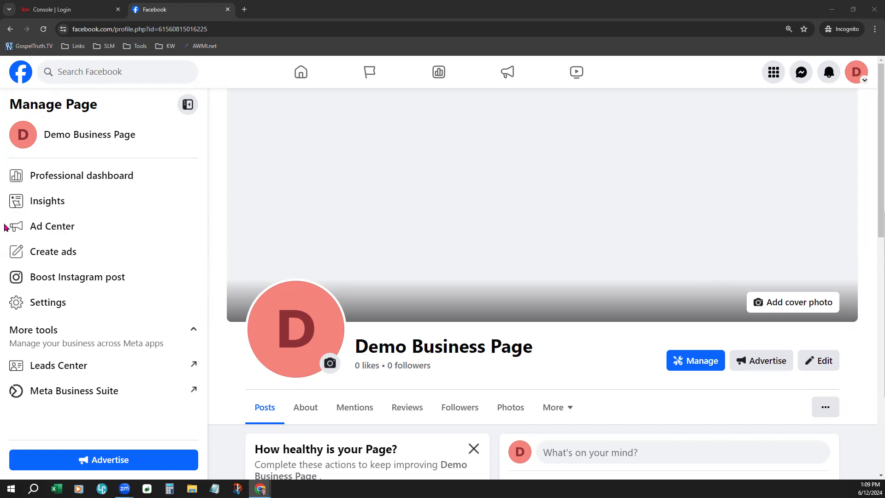
Step: Go from Insights to Page access and highlight the 'People with Facebook access' heading
click(47, 209)
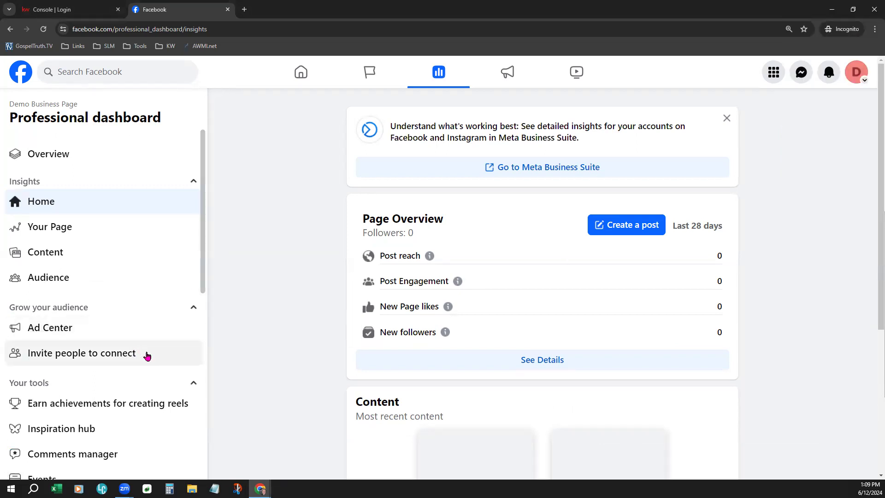
scroll(147, 355, down, 1)
scroll(146, 355, down, 2)
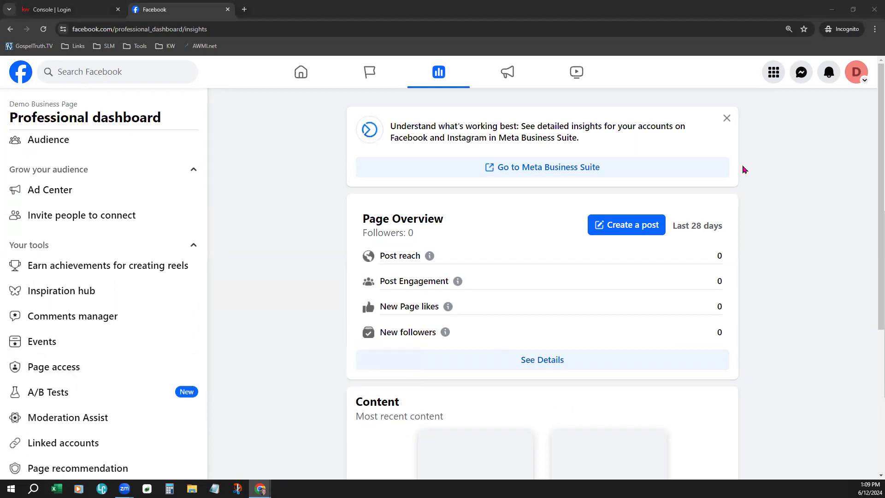
click(82, 367)
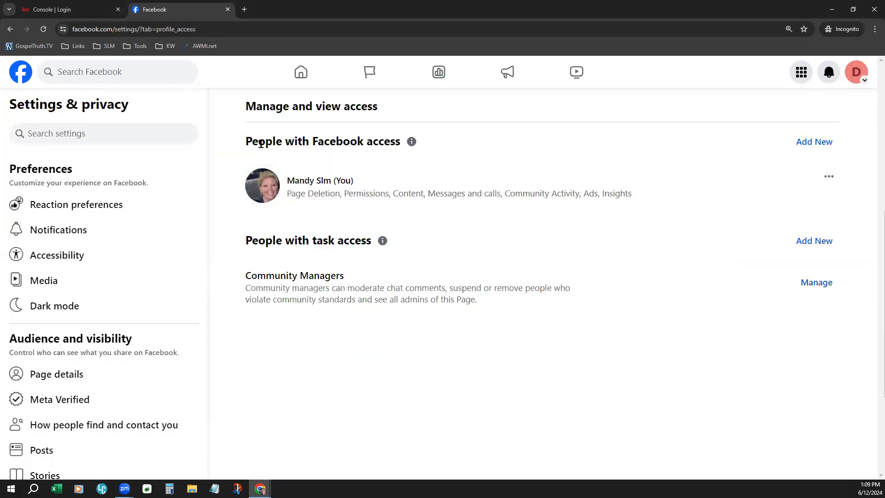
drag(261, 143, 410, 150)
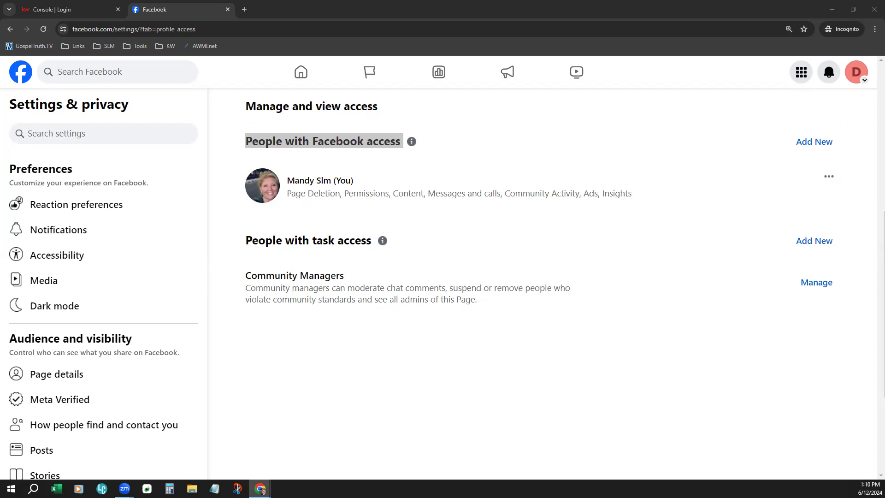
Step: Sign in to KW Command from the Console Login tab and open the profile dropdown
click(69, 10)
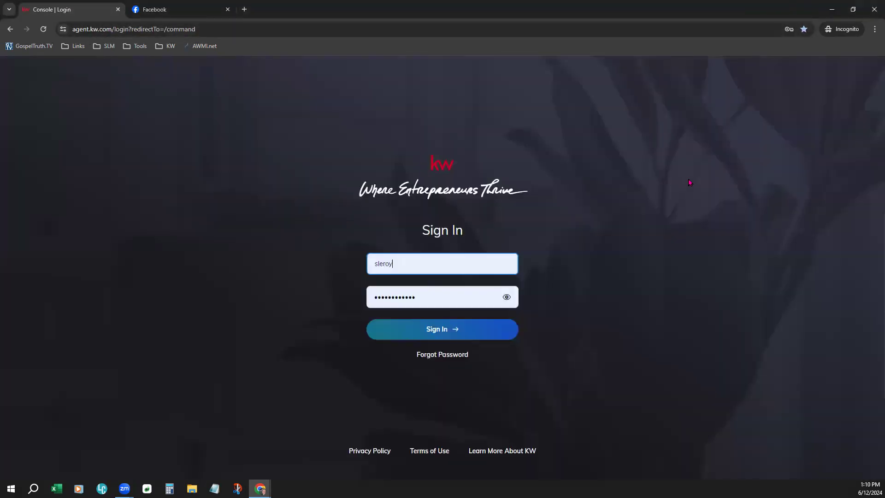
click(410, 333)
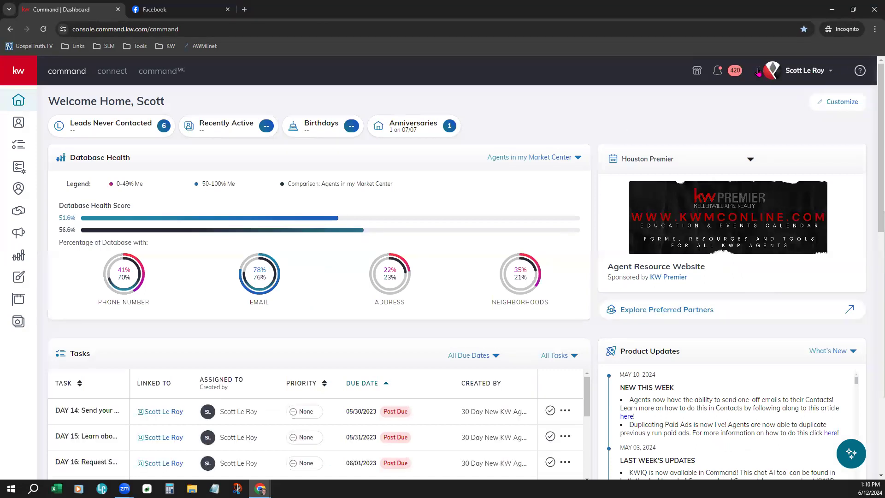
click(800, 73)
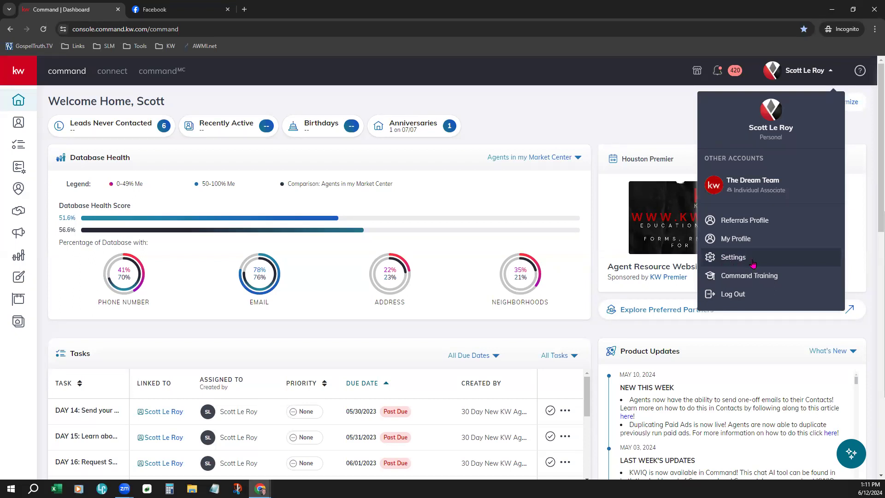
click(743, 262)
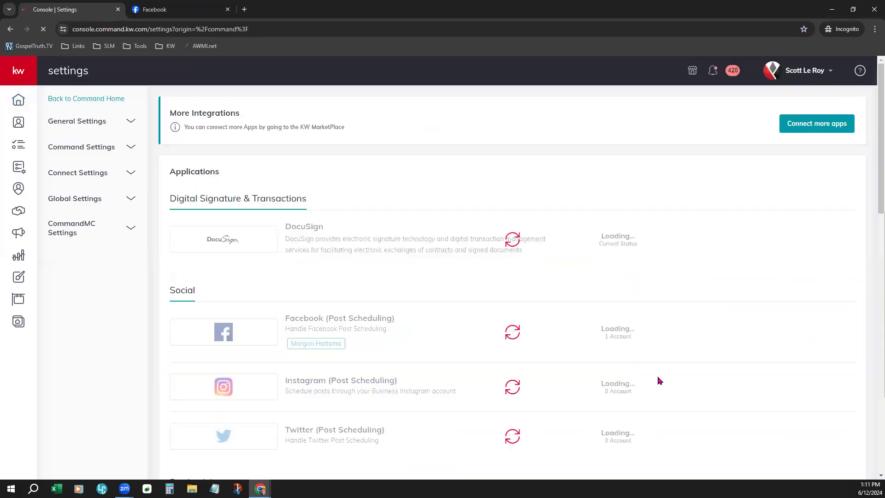
scroll(658, 380, down, 4)
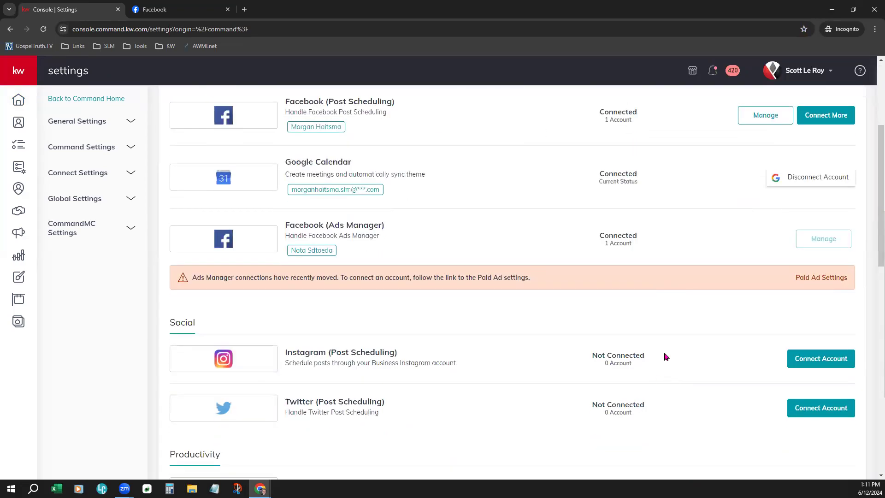
scroll(666, 356, up, 2)
drag(285, 318, 387, 322)
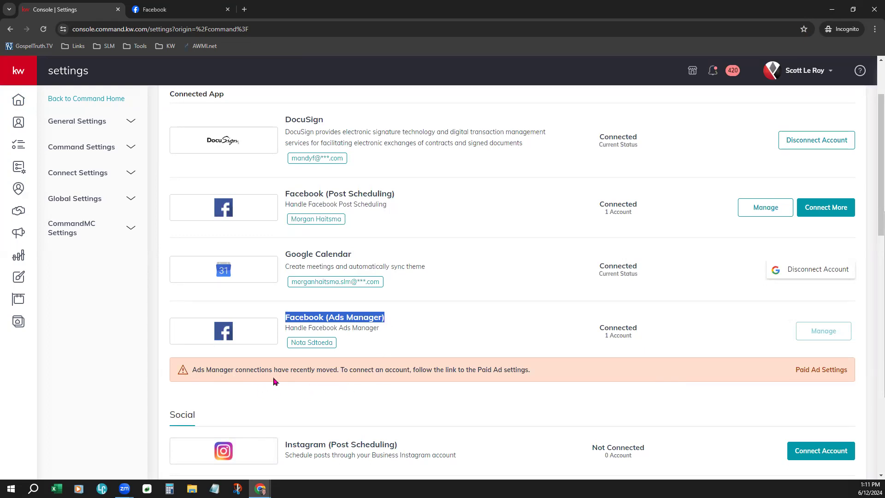
scroll(469, 443, down, 2)
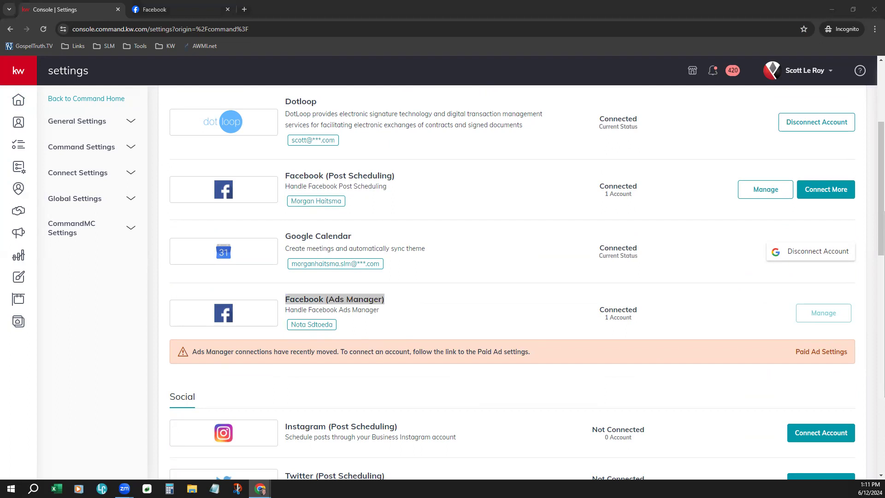
click(14, 97)
click(14, 98)
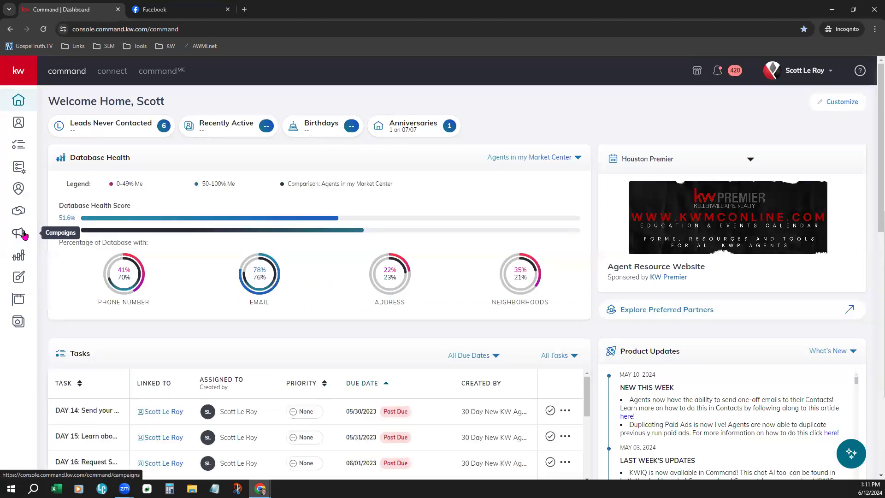
Step: Go from the expanded sidebar to Campaigns, then to the Paid Ad Quick Start dashboard of 13 campaign types
click(31, 60)
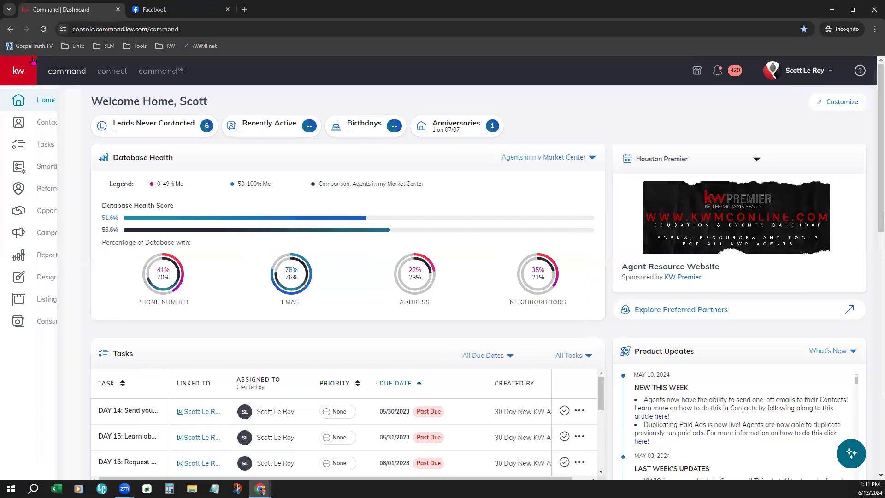
click(53, 239)
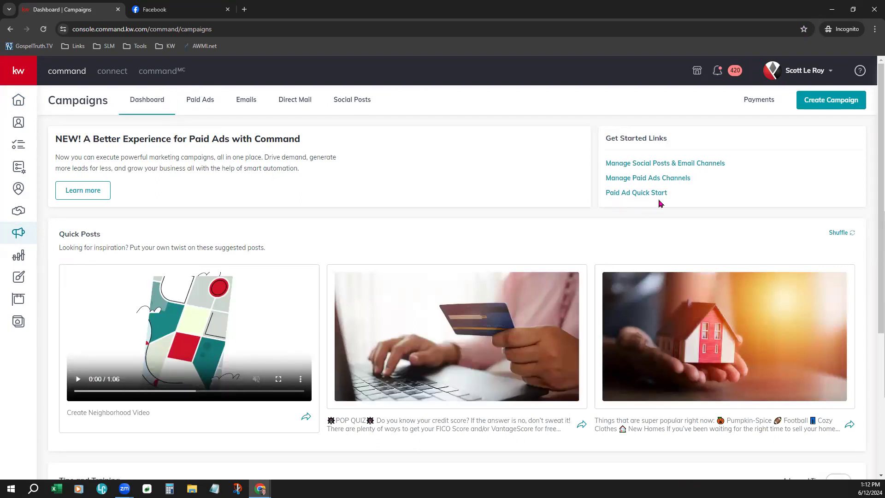
click(626, 194)
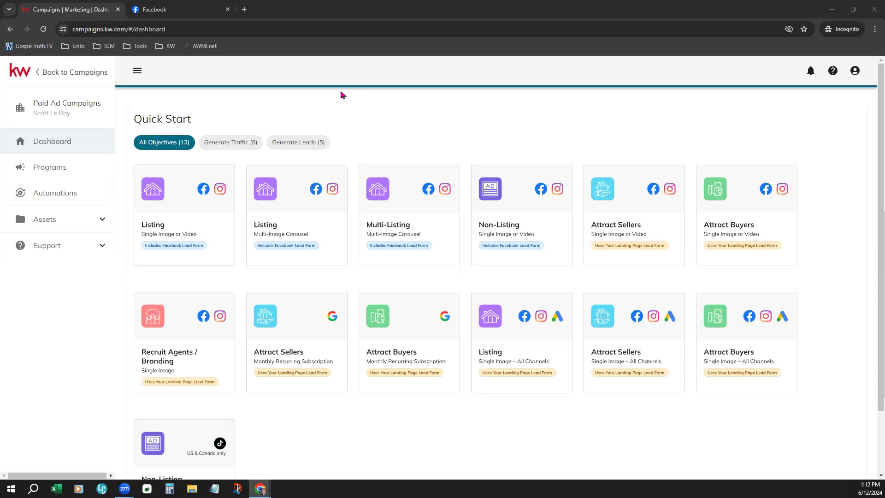
Step: Under Assets › Facebook Pages, unlink the first linked business Page and confirm
click(64, 224)
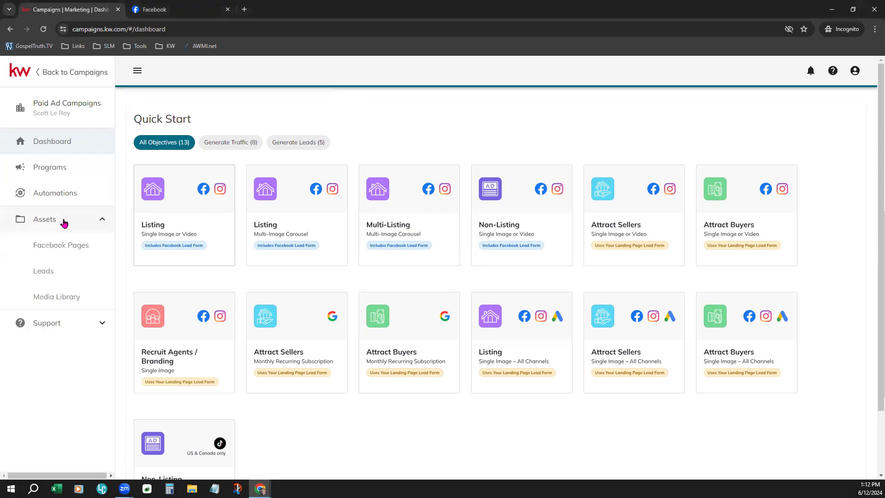
click(49, 251)
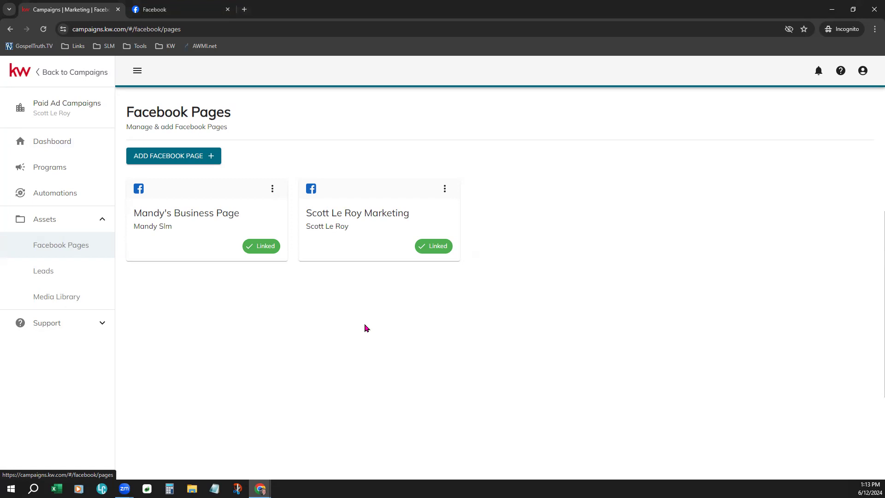
click(272, 188)
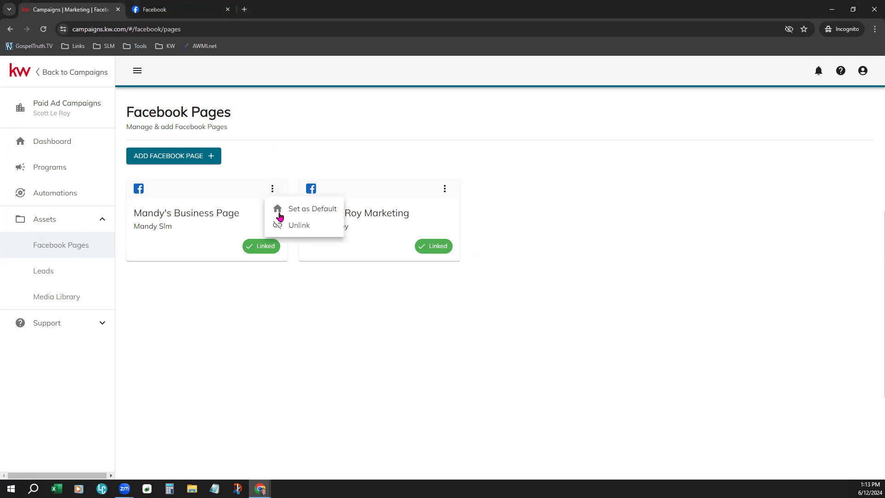
click(289, 226)
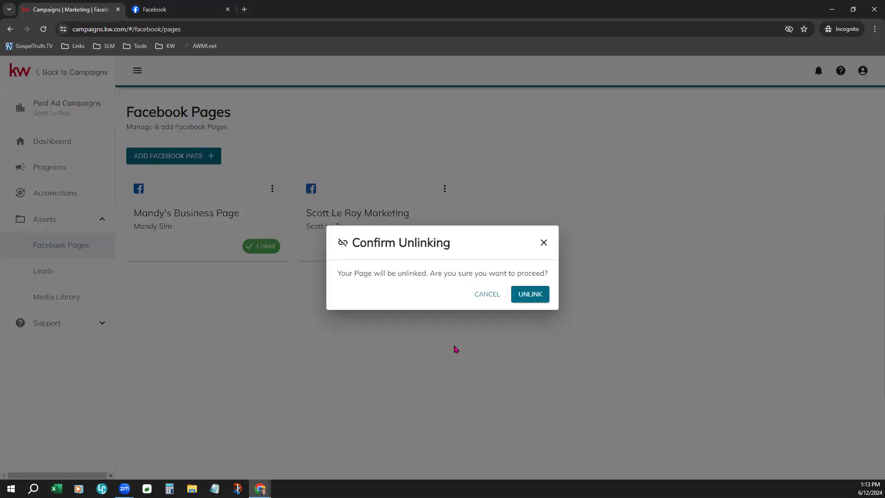
click(530, 294)
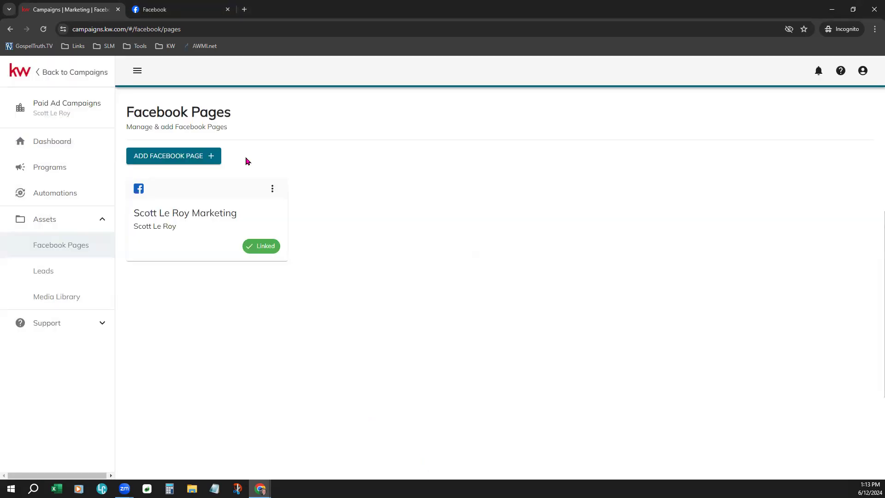
Step: Start Add Facebook Page, continue with Facebook, and switch to the required Facebook account
click(182, 154)
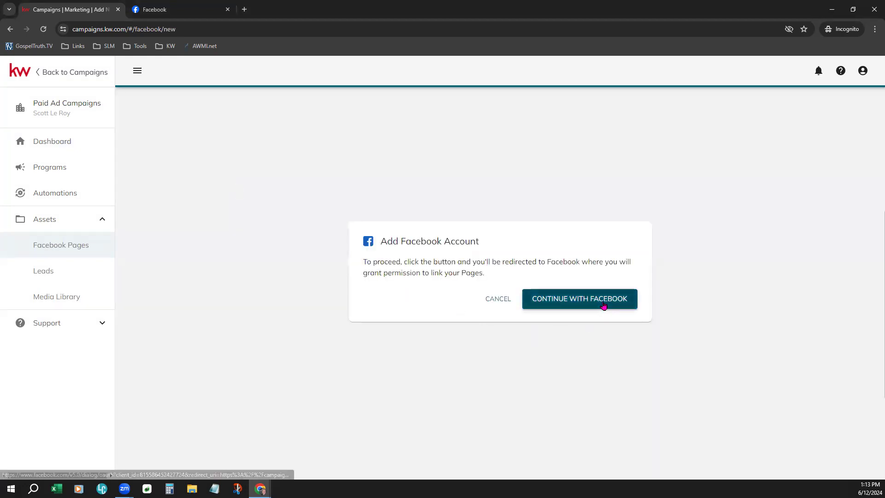
click(585, 302)
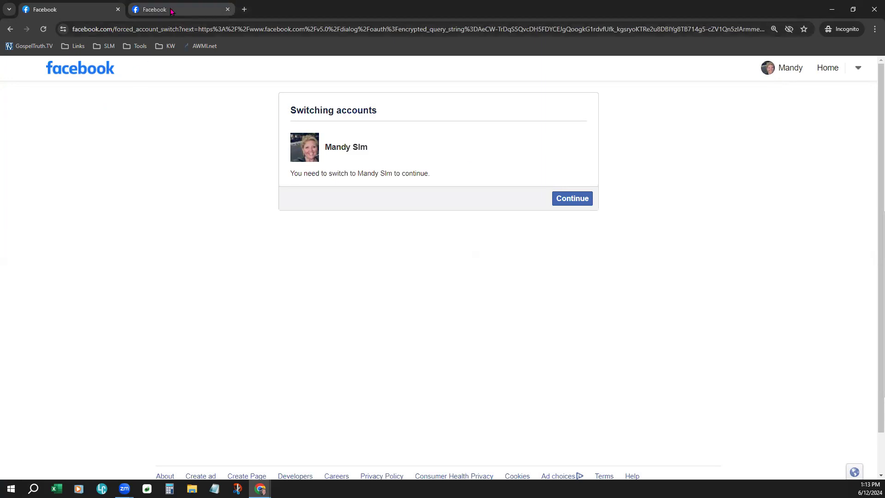
click(559, 201)
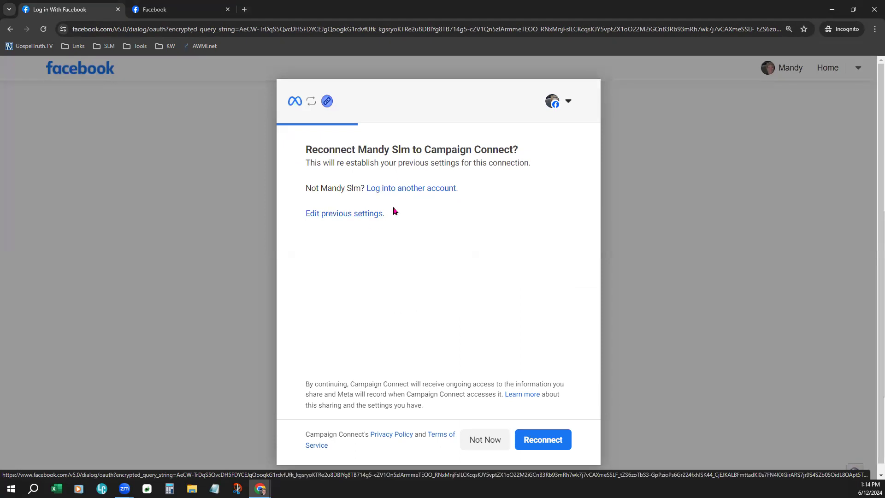
Step: Edit previous settings to 'Opt in to all current and future Businesses' and continue to Pages
click(362, 219)
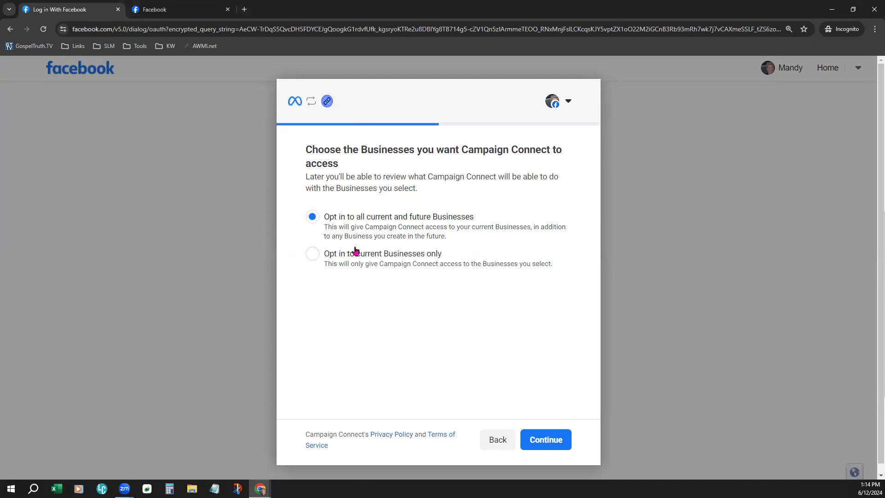
click(313, 254)
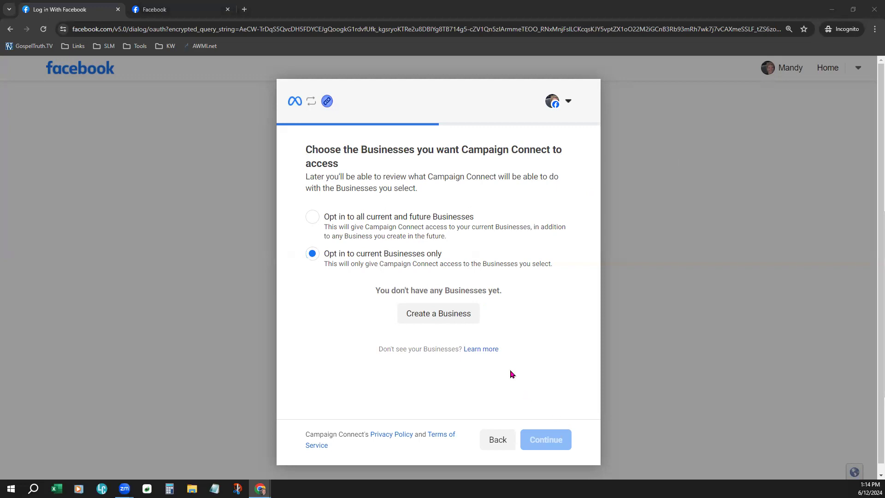
click(322, 222)
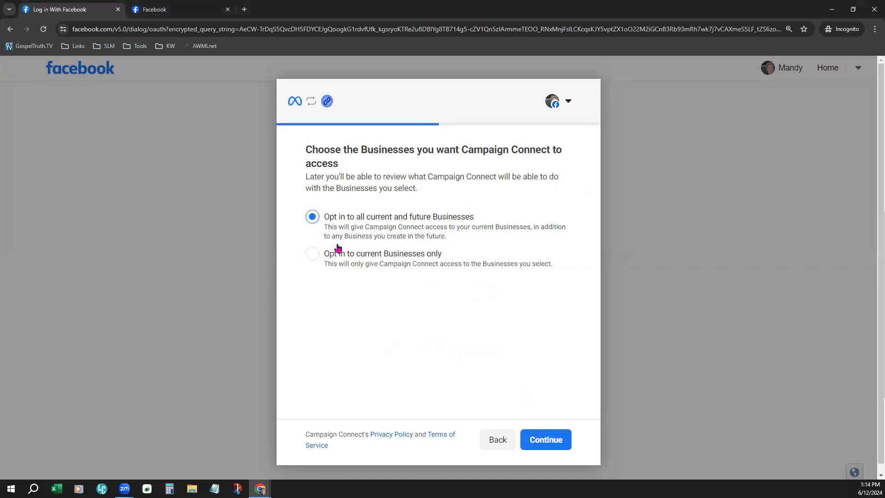
click(546, 441)
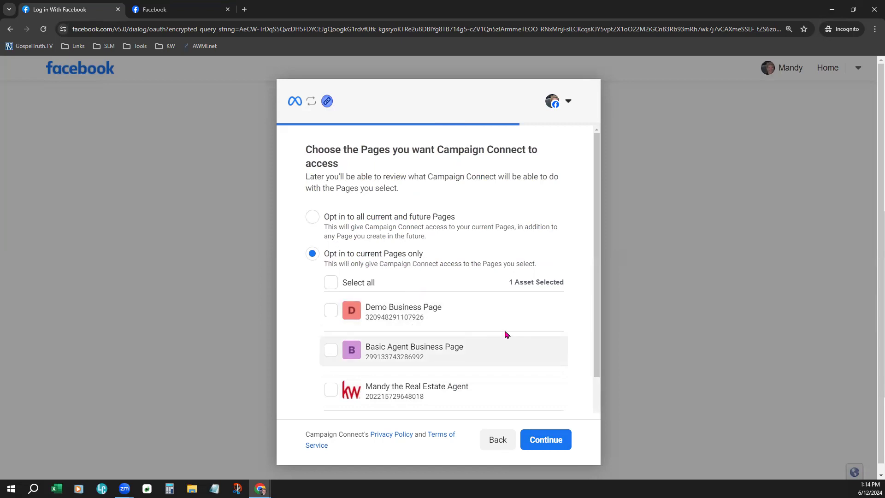
Step: Add Demo Business Page so 2 Pages are selected, then continue and save the connection
scroll(505, 333, down, 1)
scroll(506, 334, down, 1)
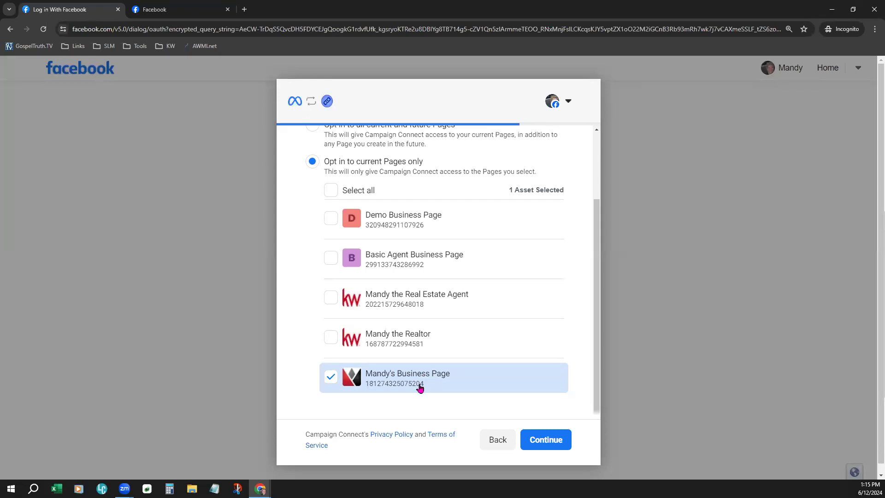
click(335, 227)
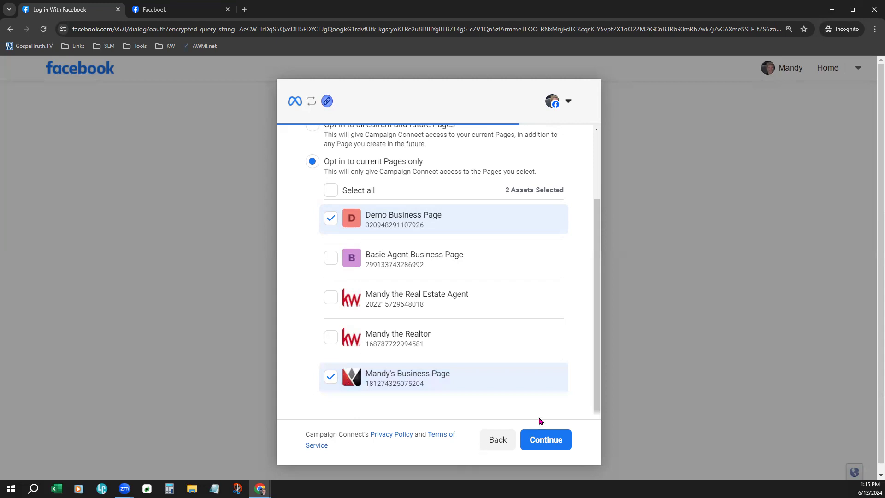
click(549, 445)
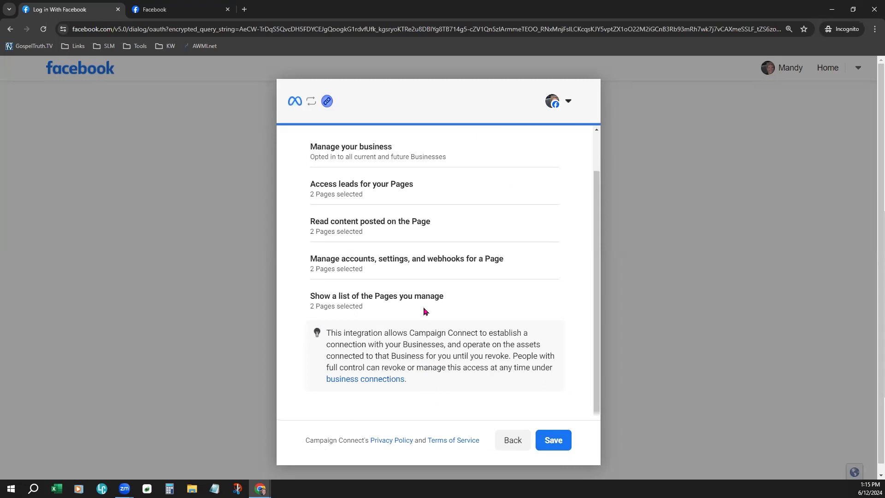
click(552, 446)
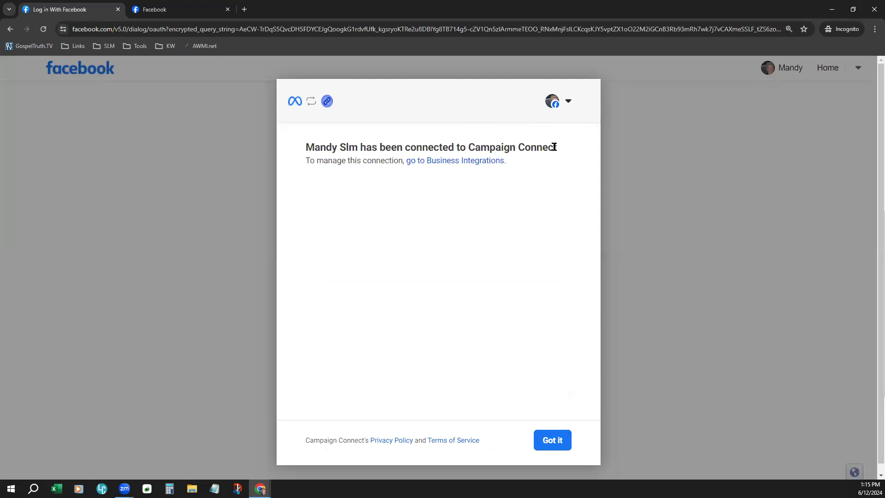
Step: Back in Paid Ads, pick Demo Business Page in Add Facebook Page and link it, then highlight the terms title
click(557, 442)
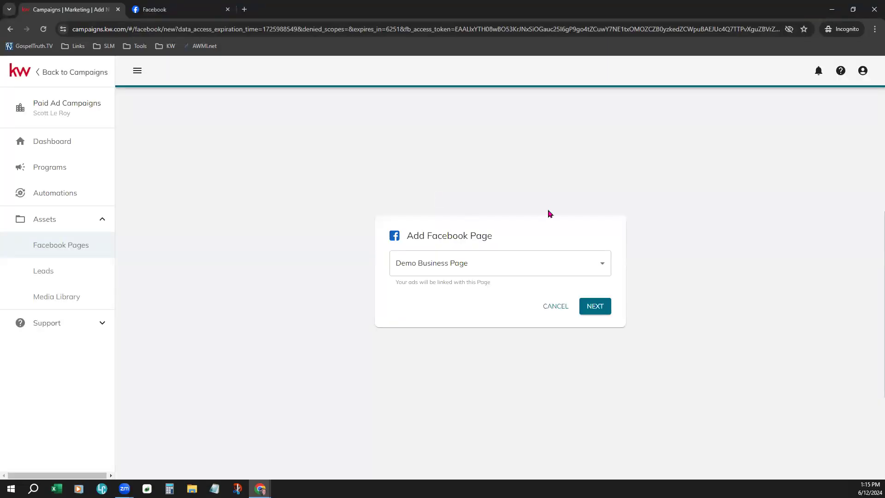
click(501, 270)
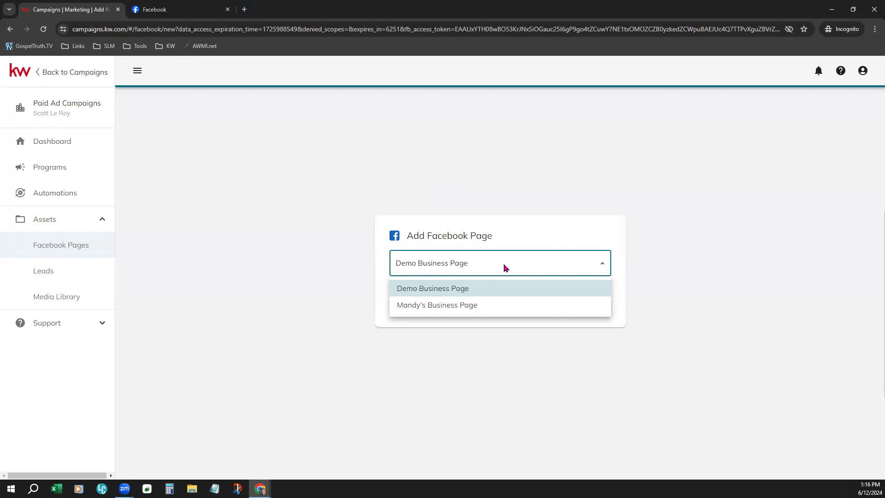
click(474, 289)
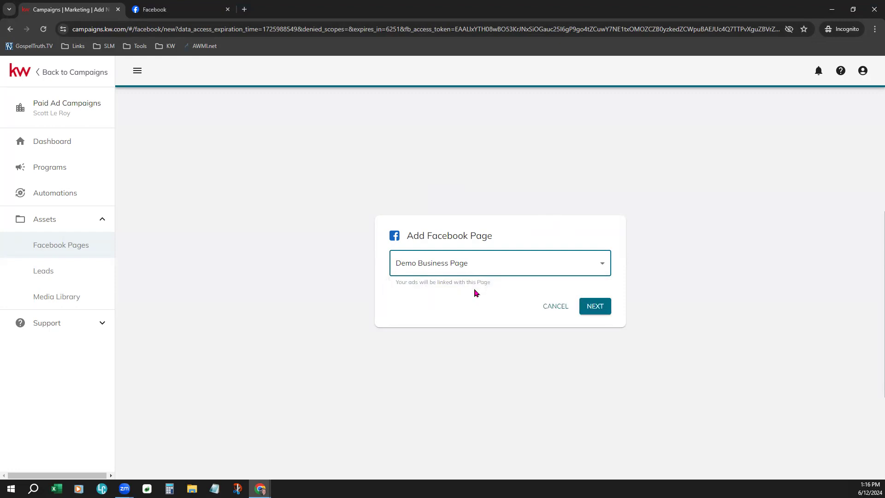
click(595, 306)
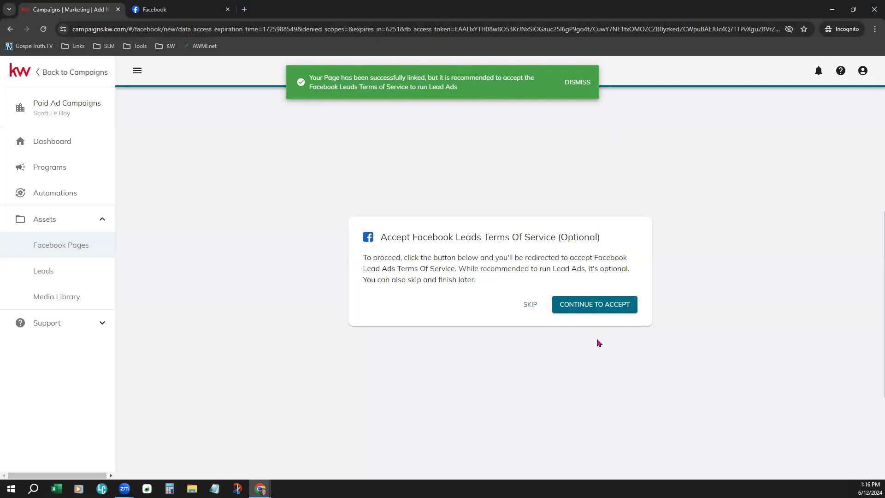
drag(380, 237, 610, 239)
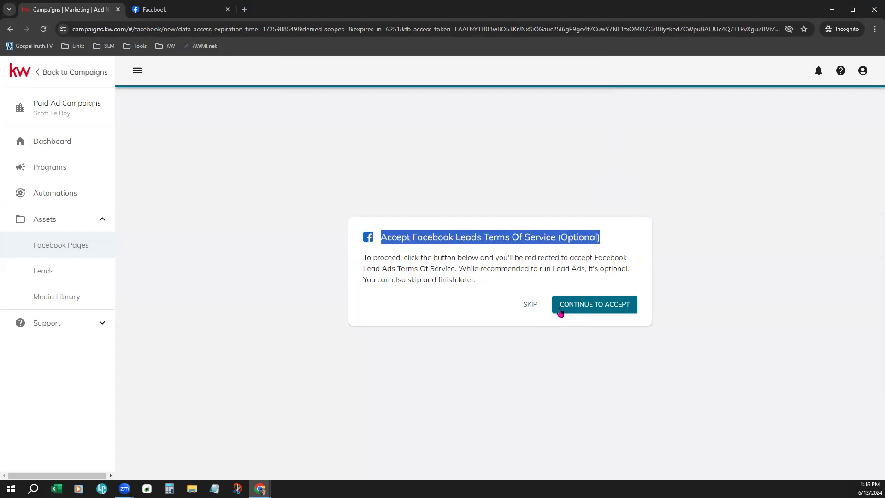
Step: Accept Facebook's Lead Ad Terms for Demo Business Page and return to the Campaigns tab
click(595, 305)
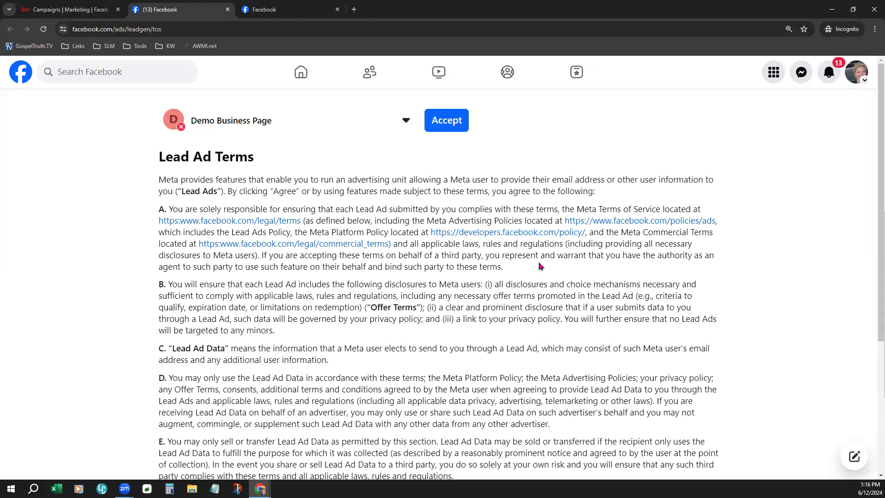
scroll(541, 263, down, 4)
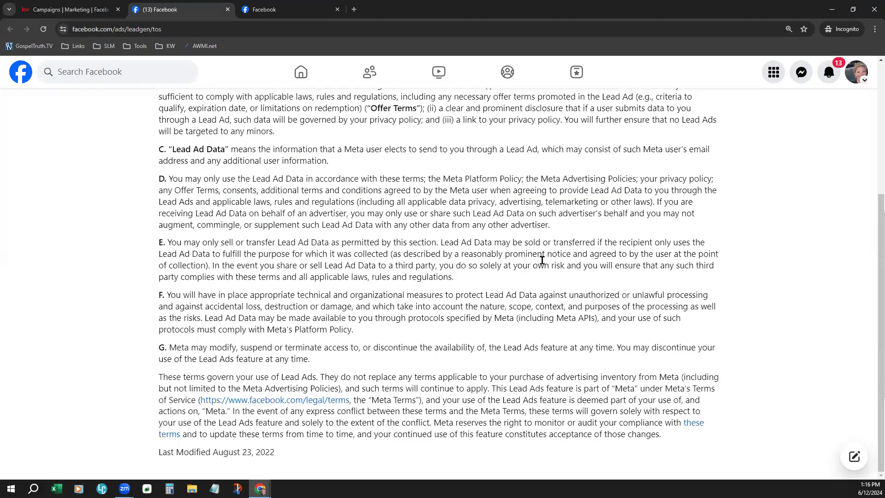
scroll(561, 239, up, 4)
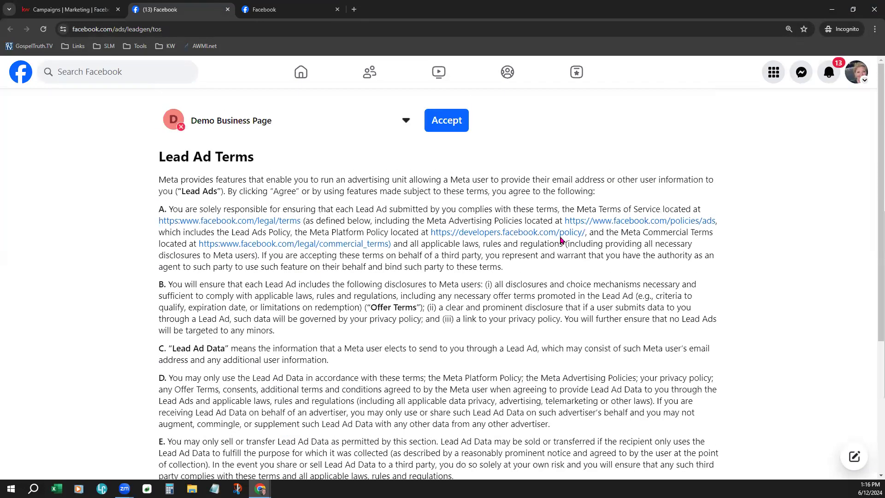
click(455, 125)
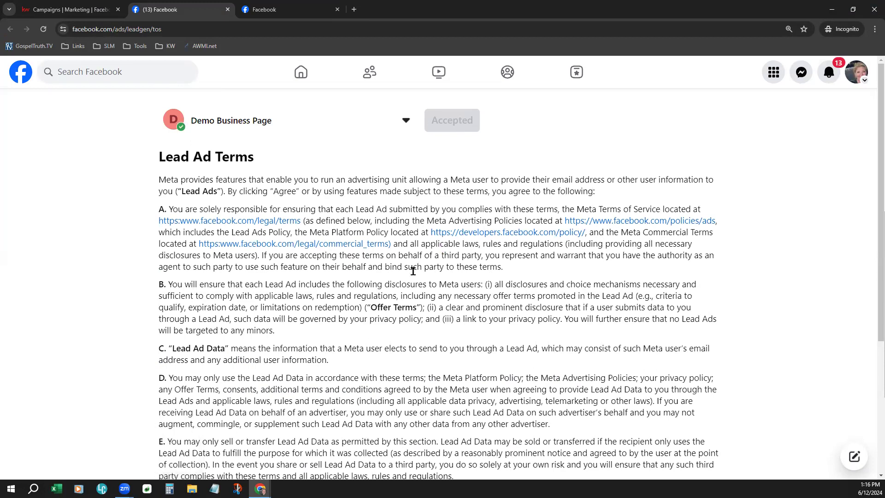
click(72, 10)
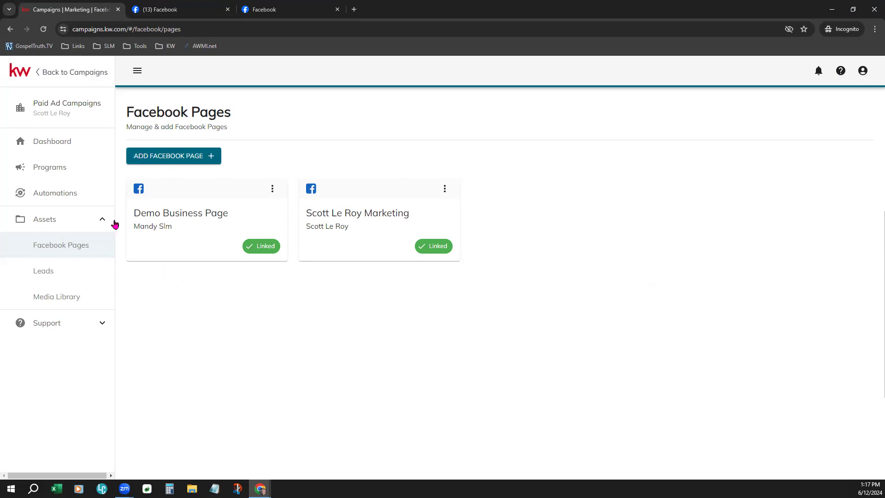
Step: Close the two leftover Facebook browser tabs
click(227, 9)
click(227, 9)
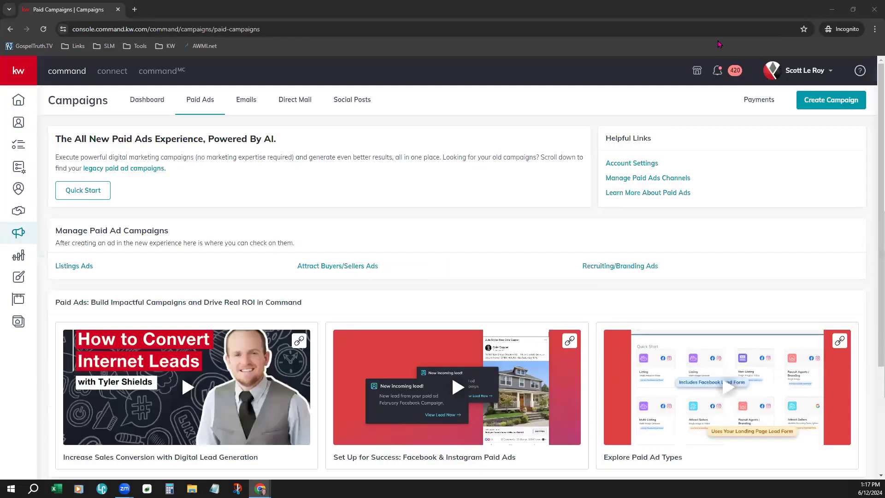
Step: In the Designs library, open and dismiss Create Design, then start Import Design
click(18, 278)
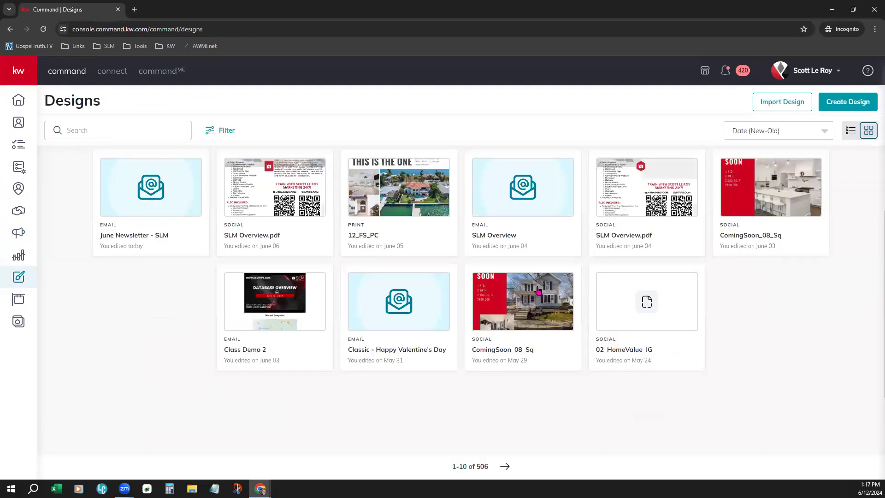
click(841, 103)
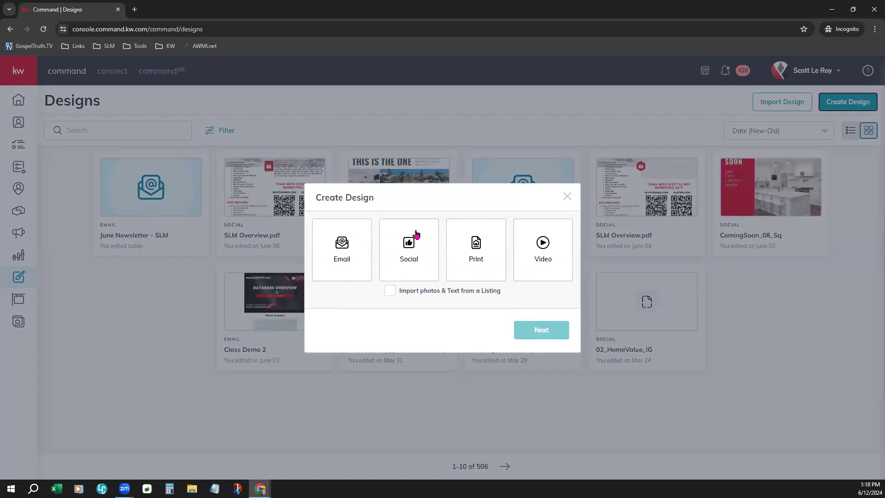
click(567, 197)
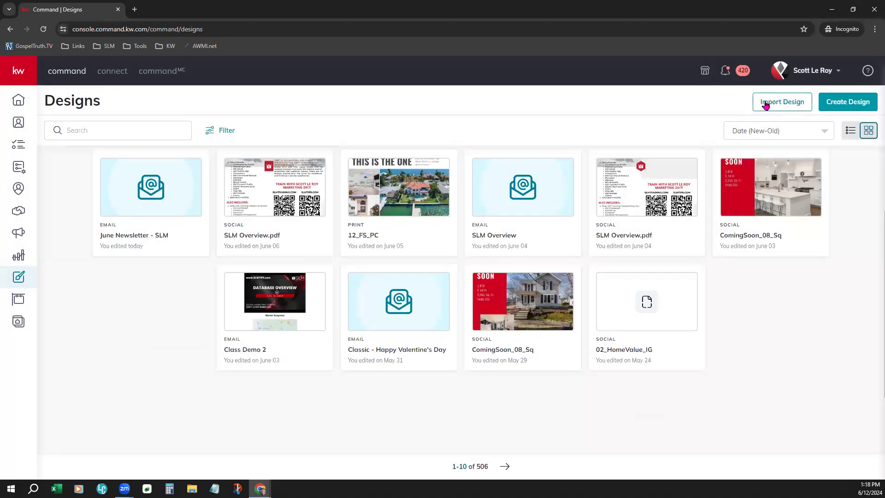
click(785, 106)
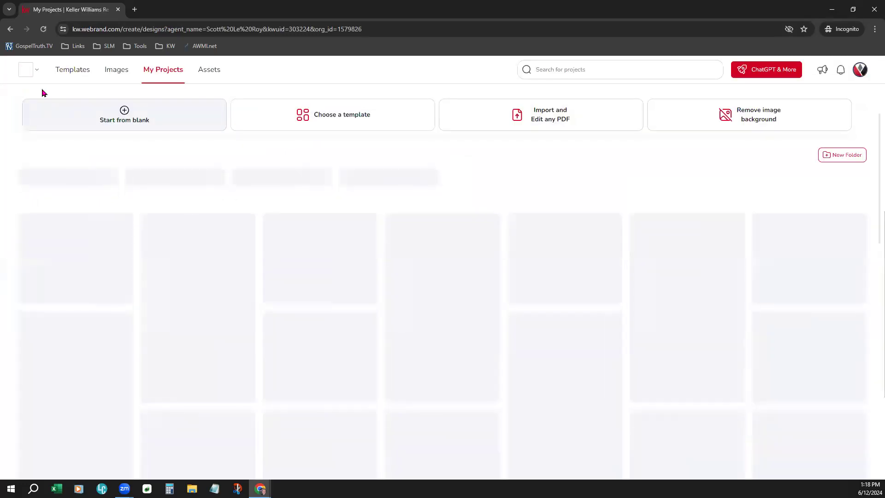
Step: In Templates, browse Lead Generation's I ♥ KW and Client Love categories, ending on Market Expert
click(67, 69)
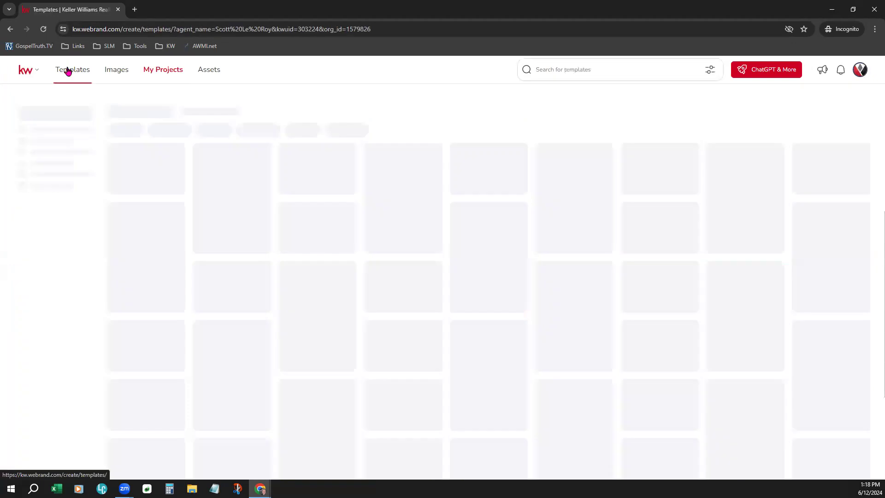
click(68, 70)
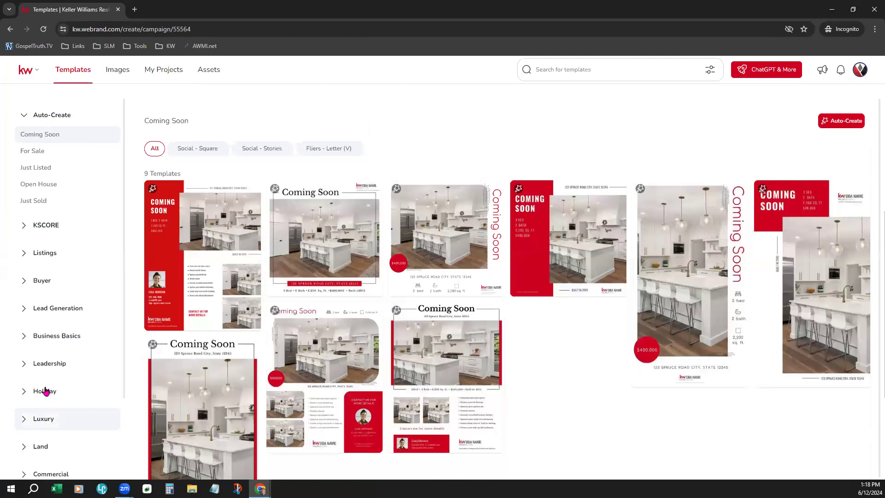
click(75, 314)
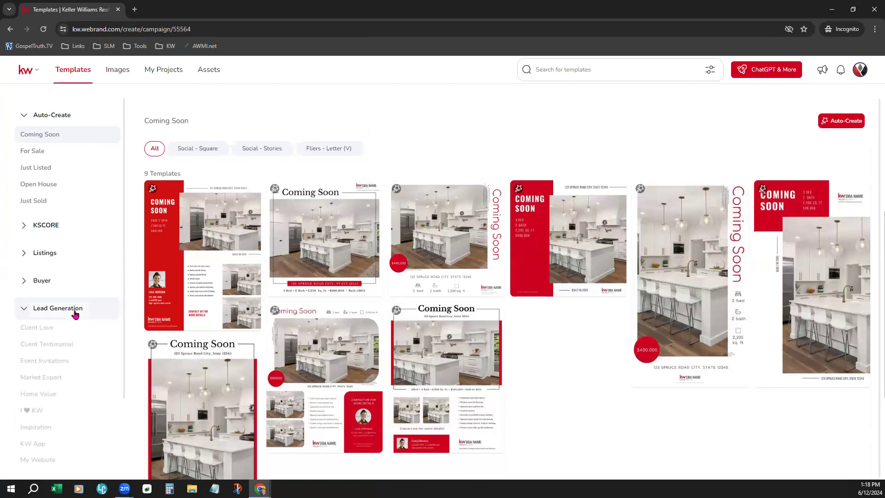
scroll(81, 378, down, 1)
click(79, 367)
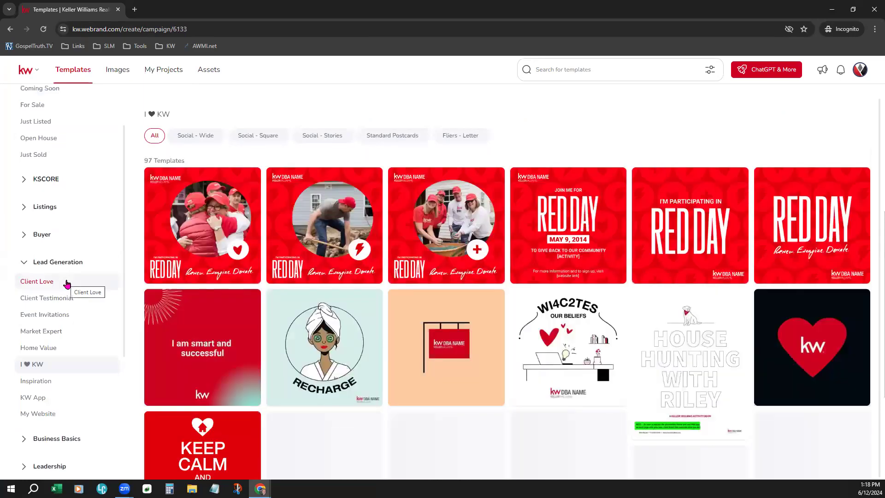
click(66, 283)
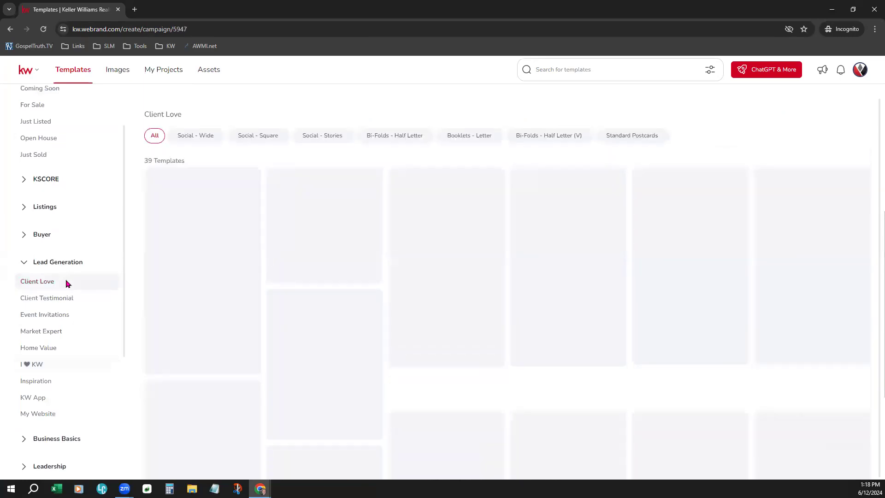
click(65, 331)
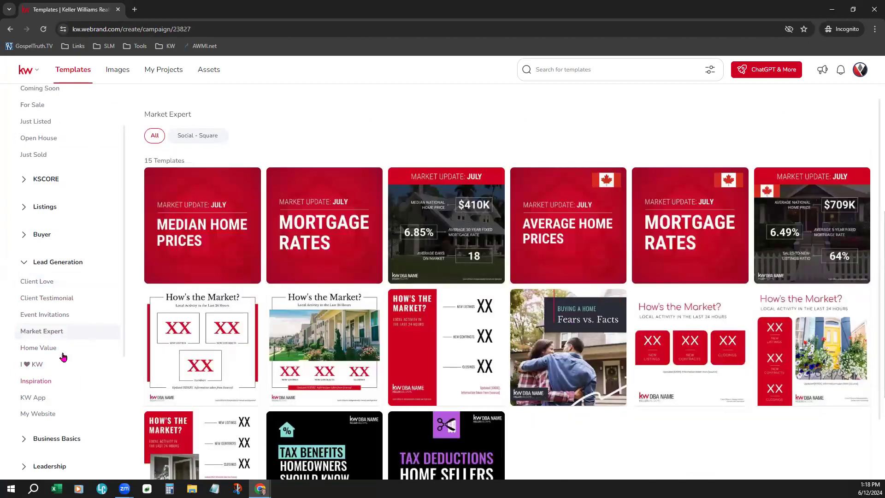
mouse_move(479, 395)
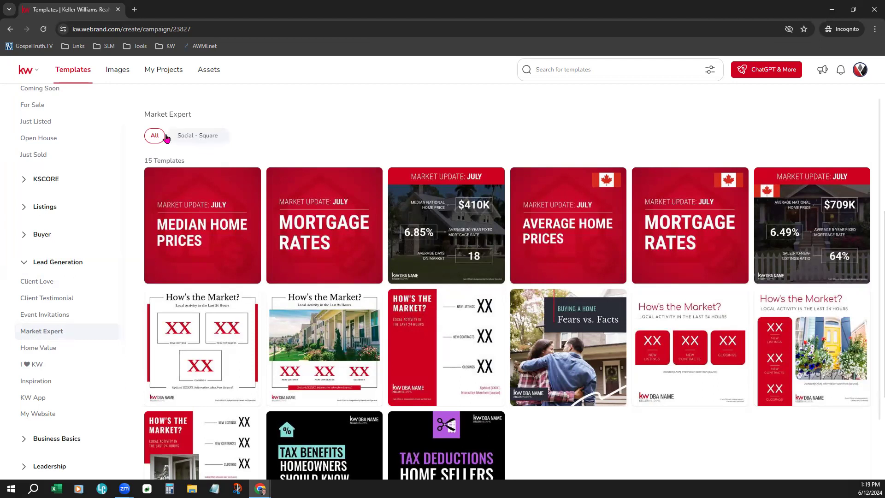
Step: Filter Listings › Just Listed templates to Social - Square and start a design from JustListed-Modern_IG
click(201, 138)
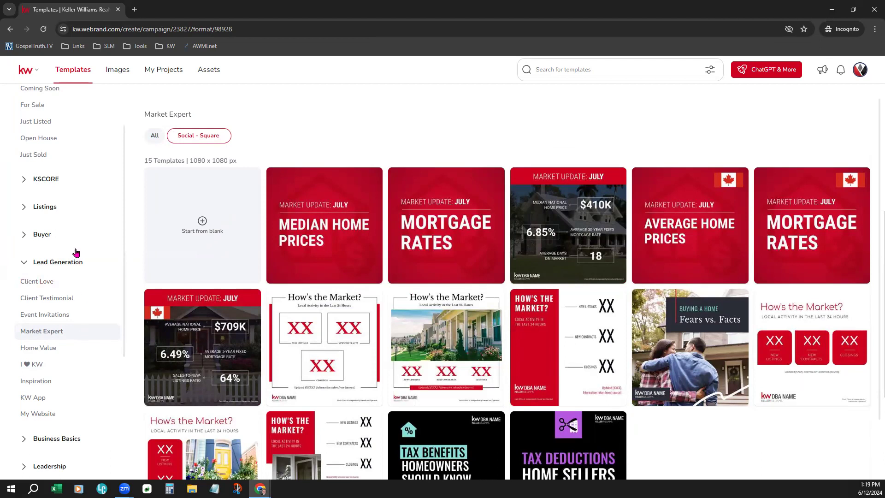
scroll(74, 254, up, 1)
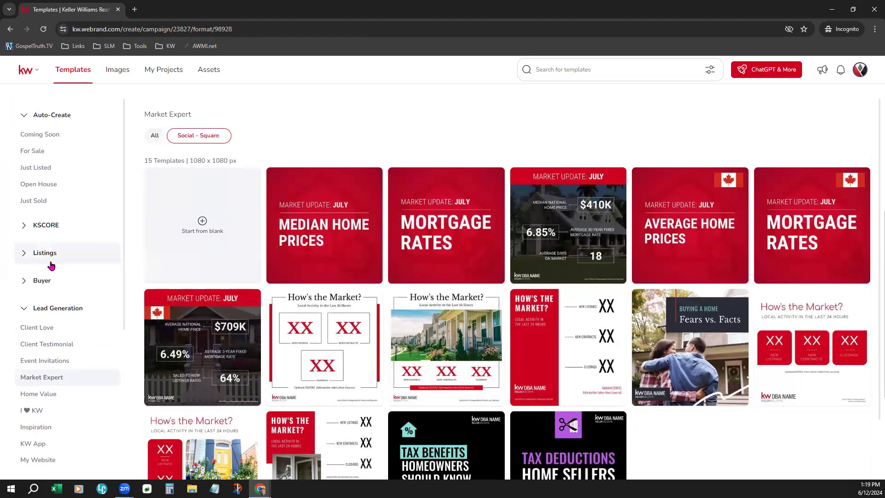
click(26, 253)
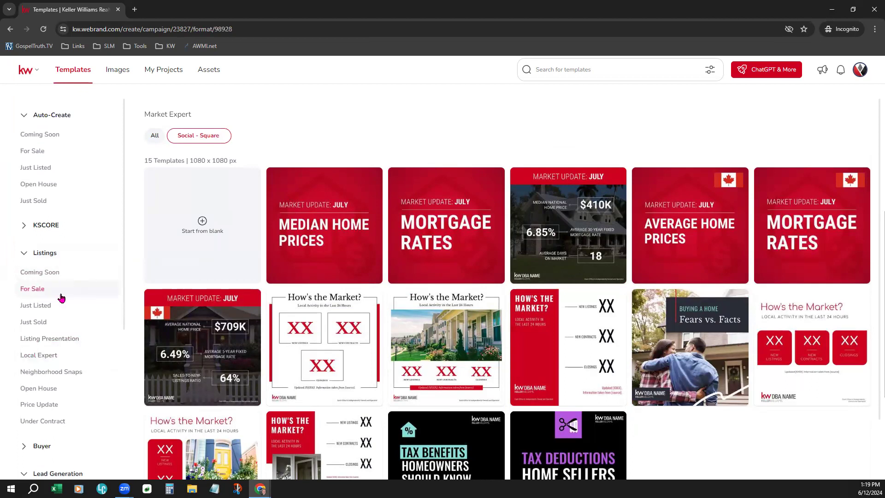
click(59, 310)
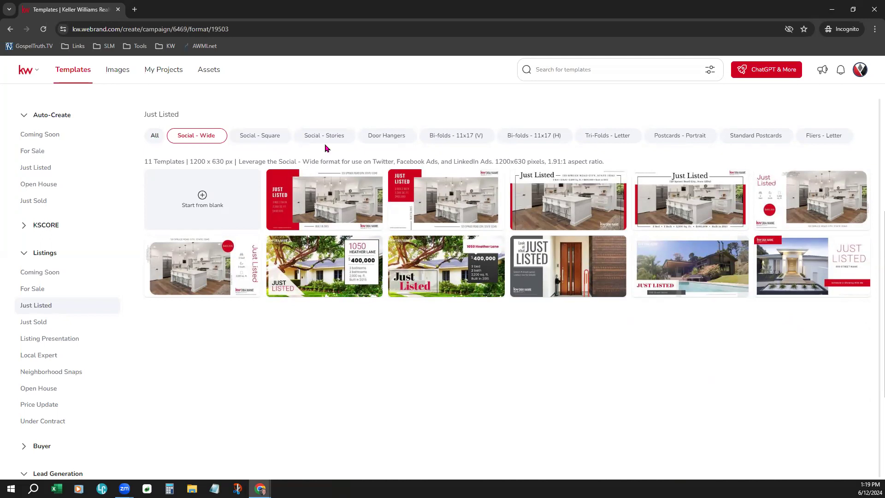
click(276, 140)
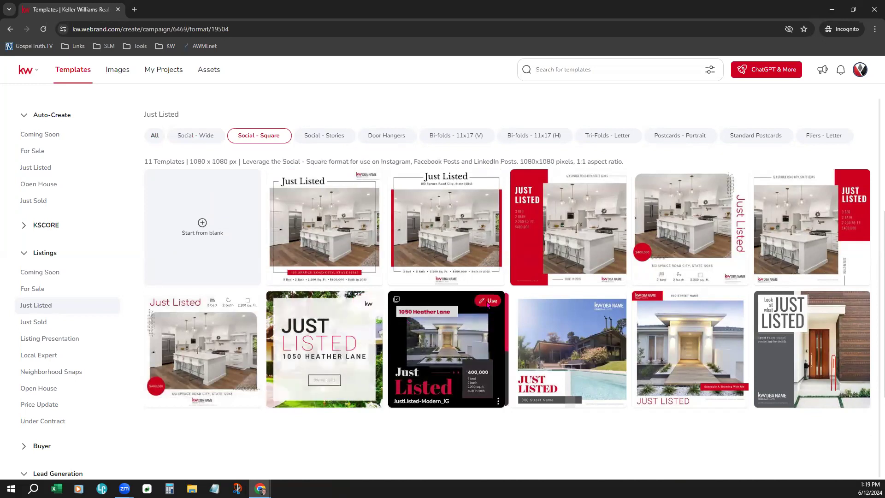
click(487, 302)
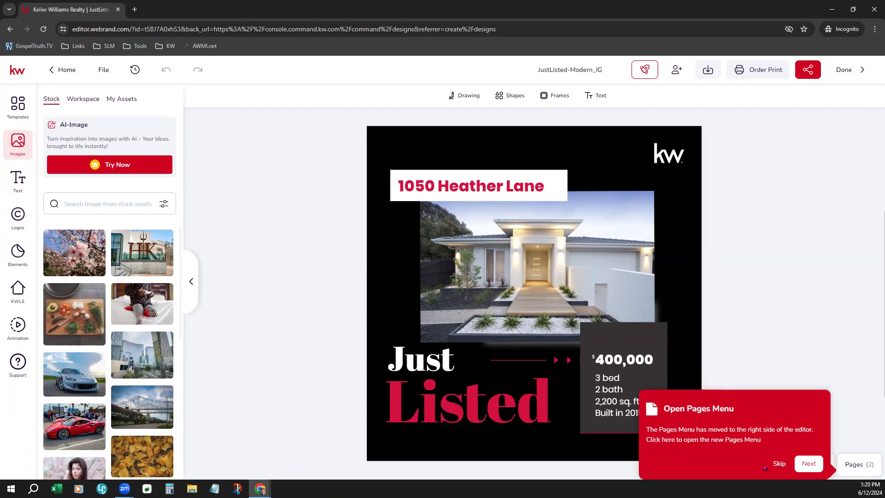
Step: Skip the Open Pages Menu tip and leave the kw logo deselected on the canvas
click(780, 464)
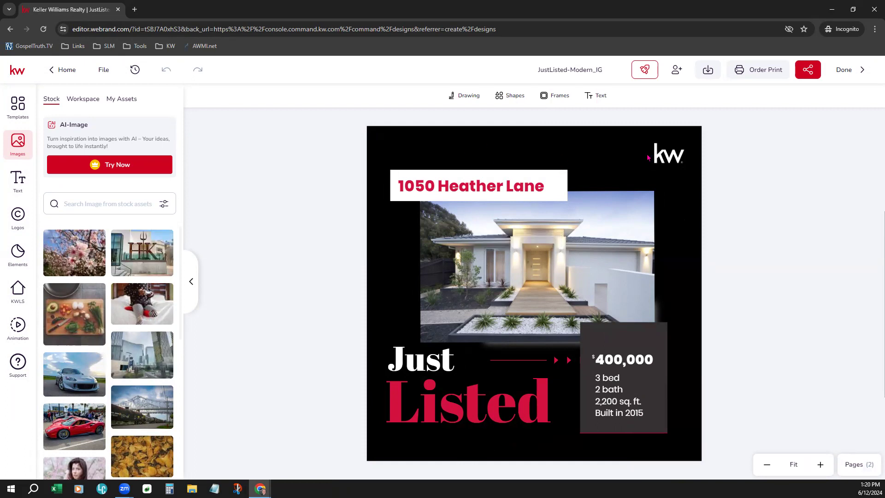
click(668, 155)
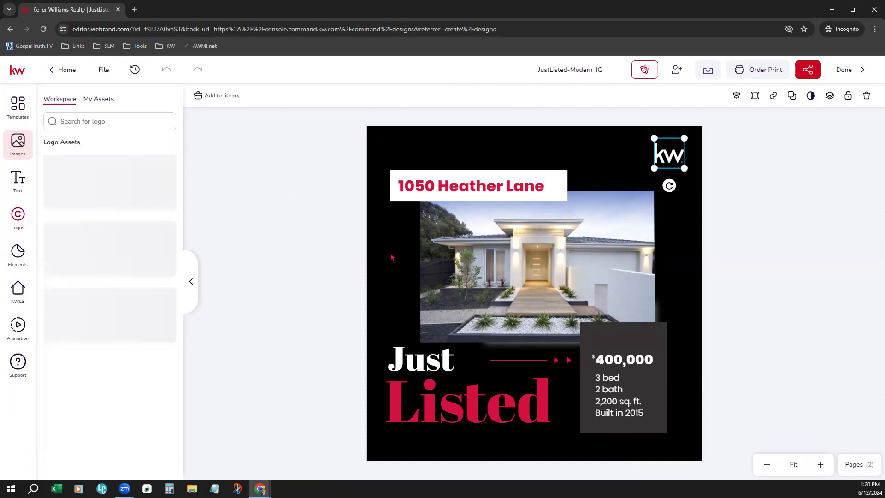
click(748, 192)
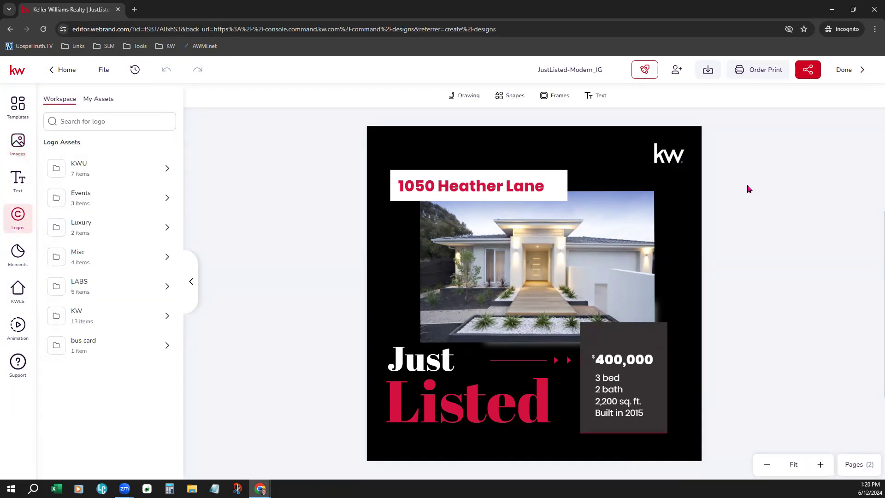
Step: Download the design as PNG, saving it as 'Demo Design' in the Love Louder folder
click(709, 74)
click(582, 145)
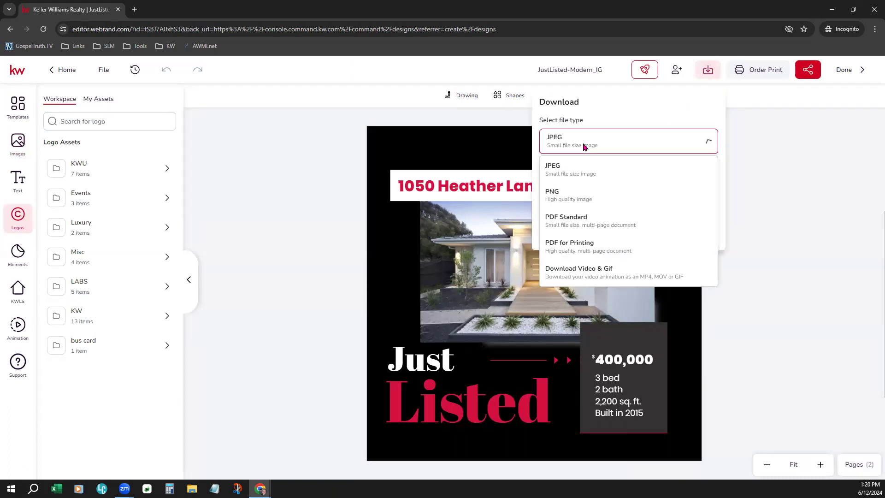
click(576, 197)
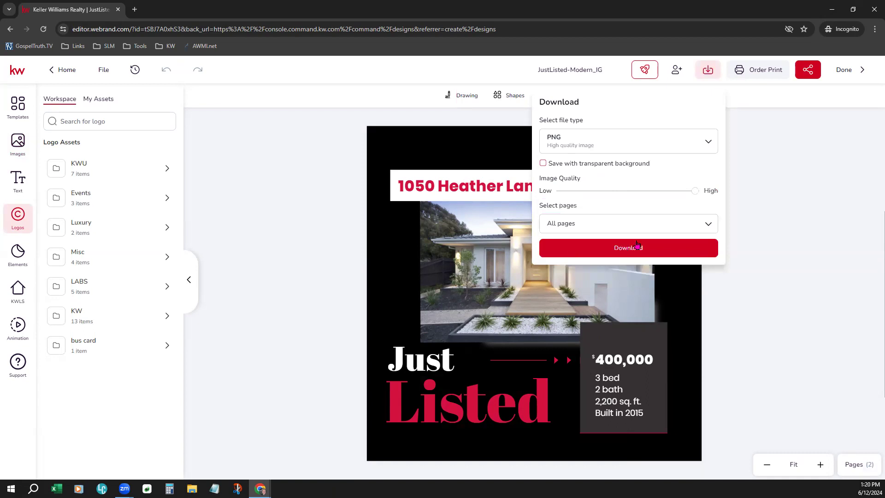
click(604, 249)
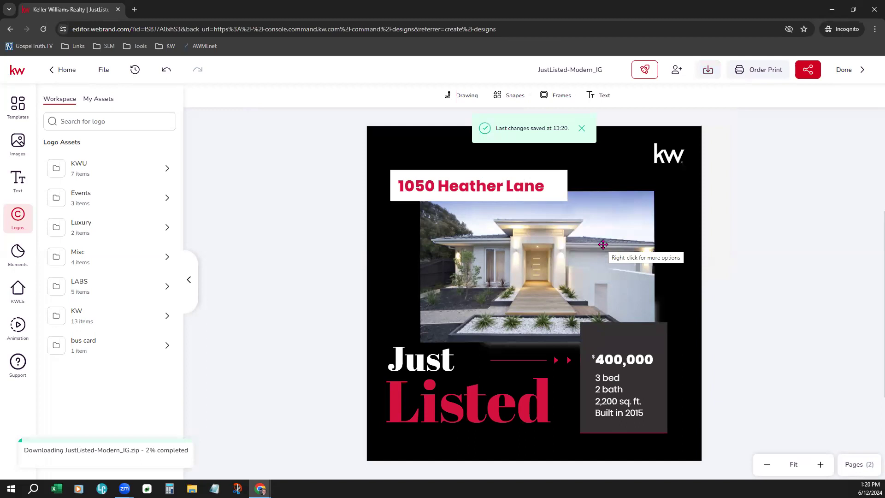
triple_click(577, 69)
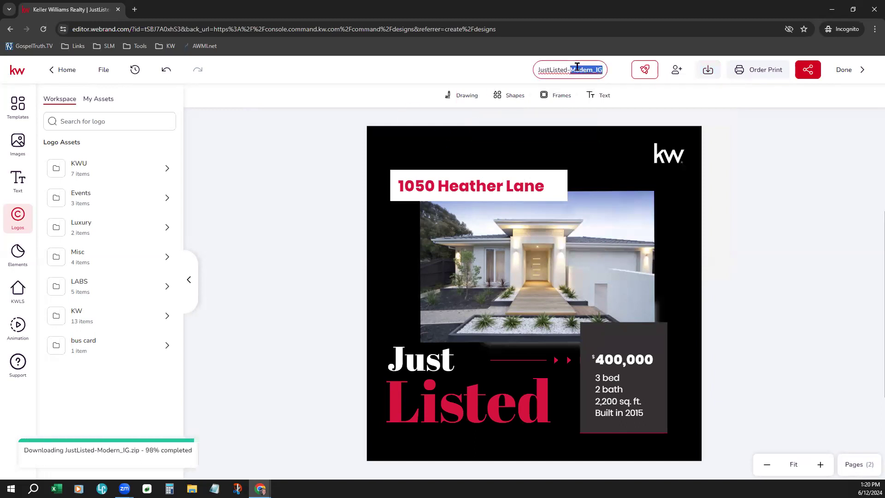
text(P)
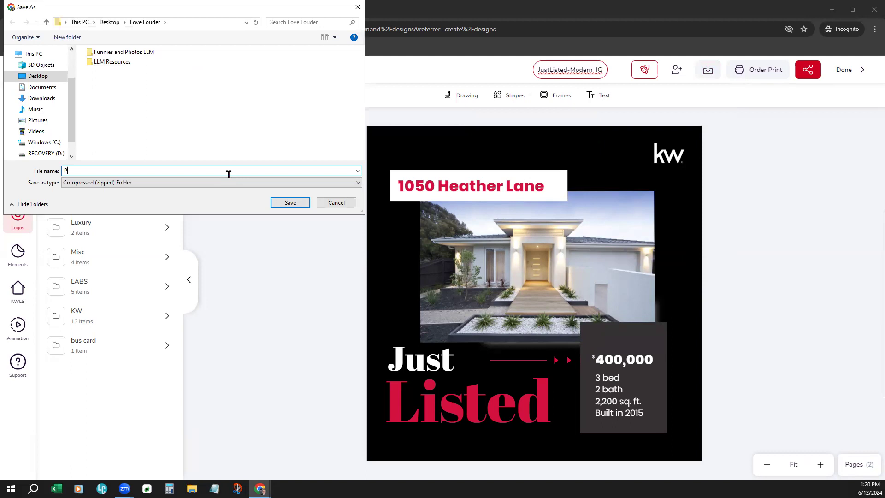
key(BackSpace)
text(Demo Design)
click(290, 203)
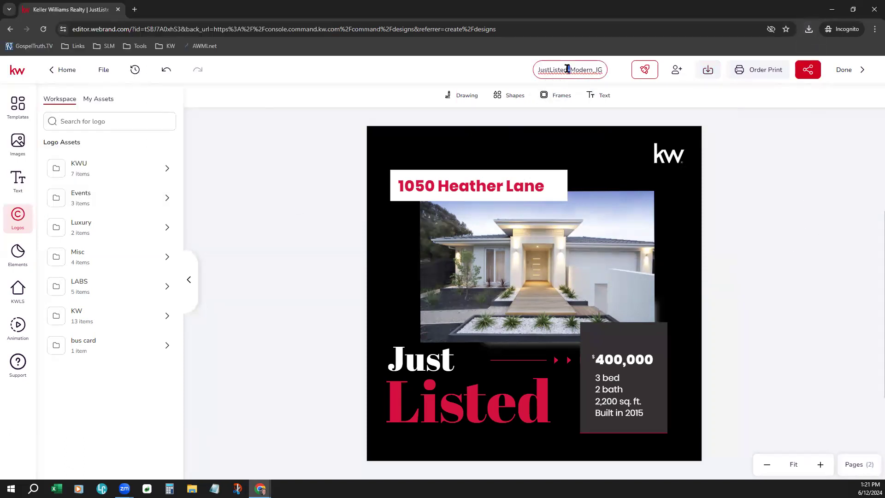
Step: Rename the design to 'Demo Paid Ad Design' and close the editor with Done
double_click(567, 69)
text(Demo)
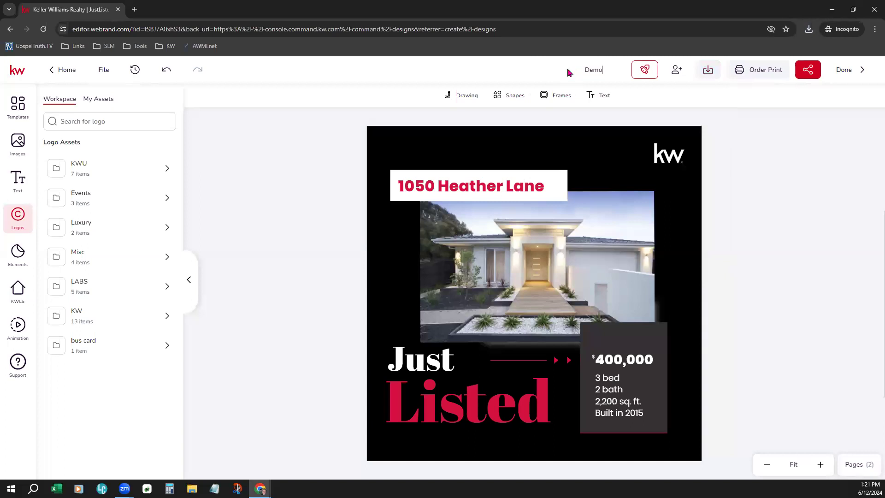
text( Paid Ad)
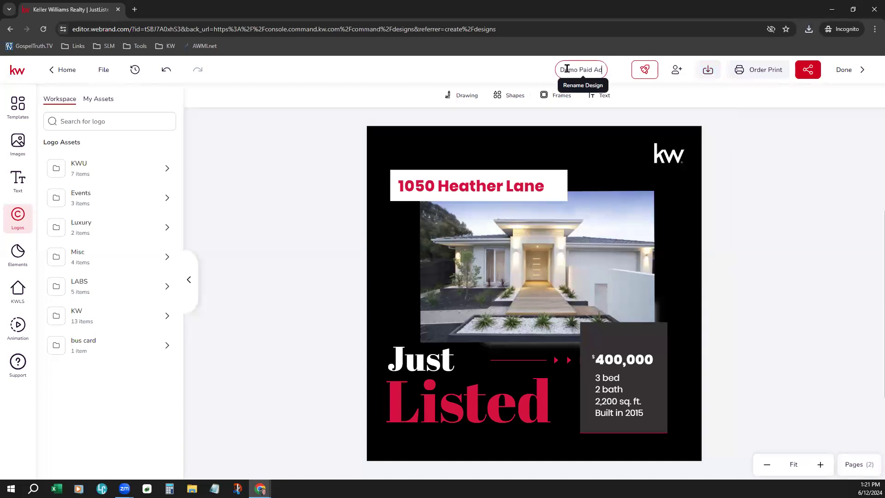
text( Design)
key(Return)
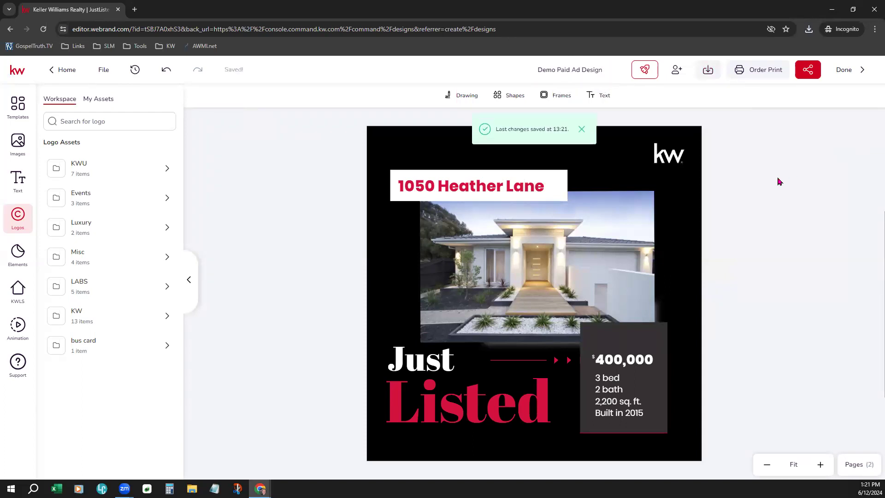
click(857, 70)
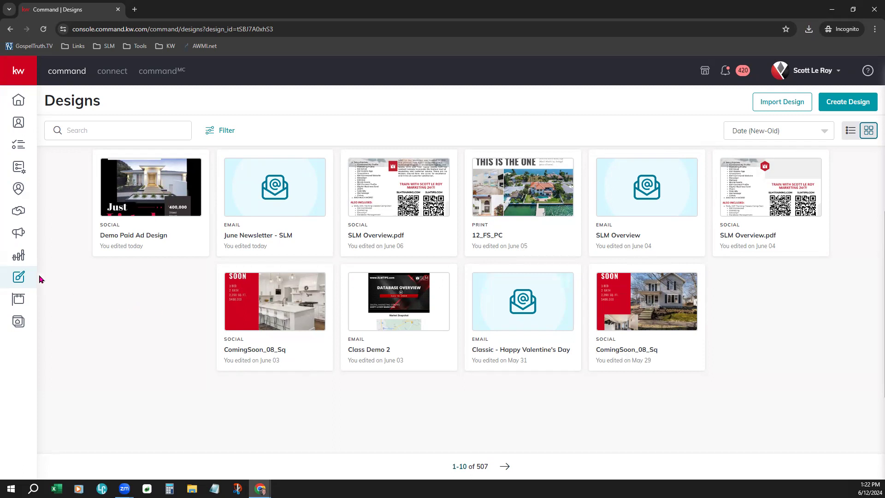
Step: Switch from the Designs library to the Campaigns section via the left sidebar
click(19, 234)
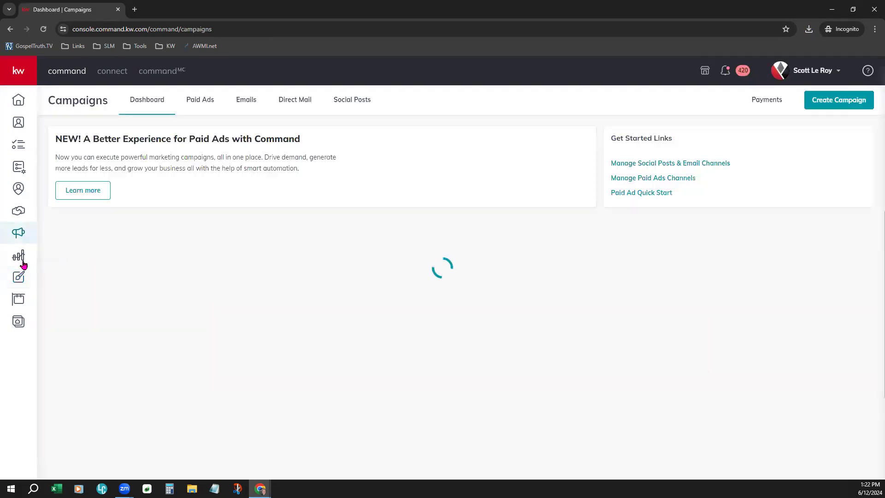
Step: Open Paid Ad Quick Start from the Get Started links
click(620, 194)
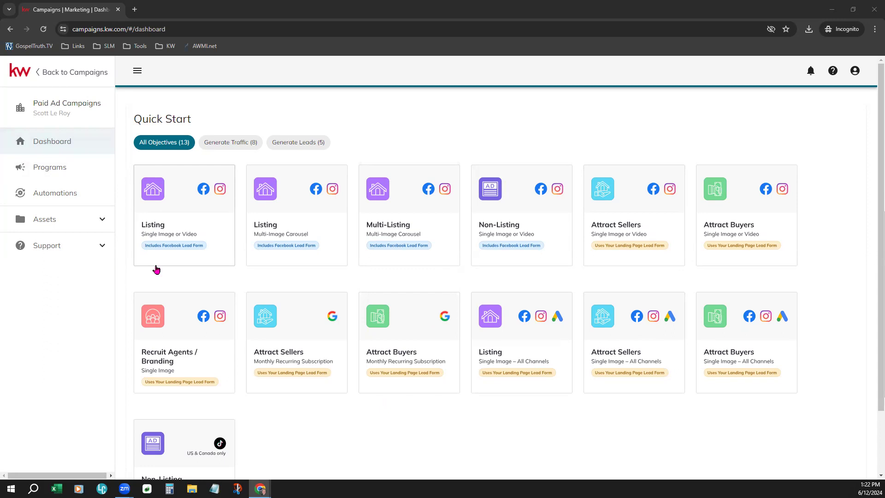
Step: Highlight the Quick Start heading, then go to the empty Programs page
drag(134, 120, 192, 121)
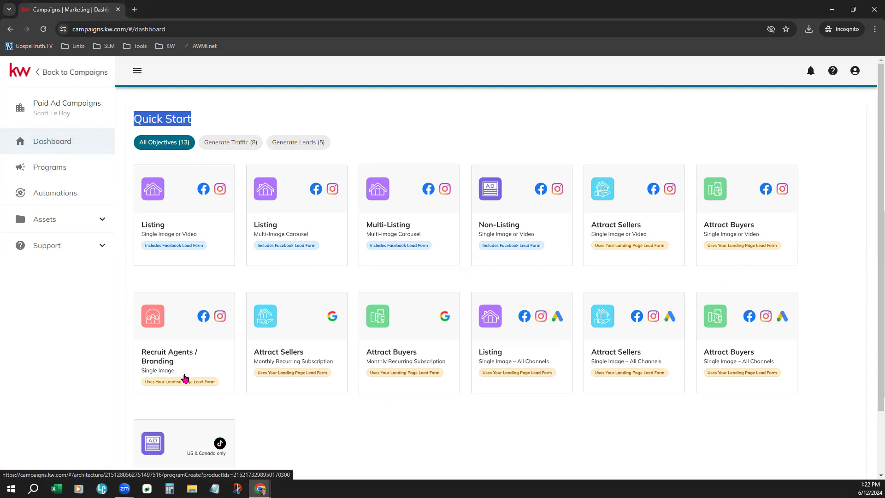
click(62, 171)
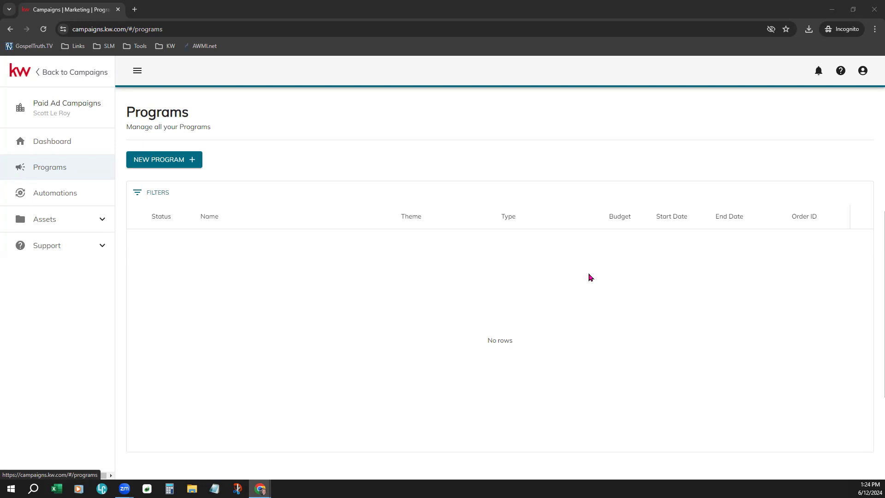
Step: Check the empty Automations page and view the two linked Facebook Pages under Assets
click(60, 201)
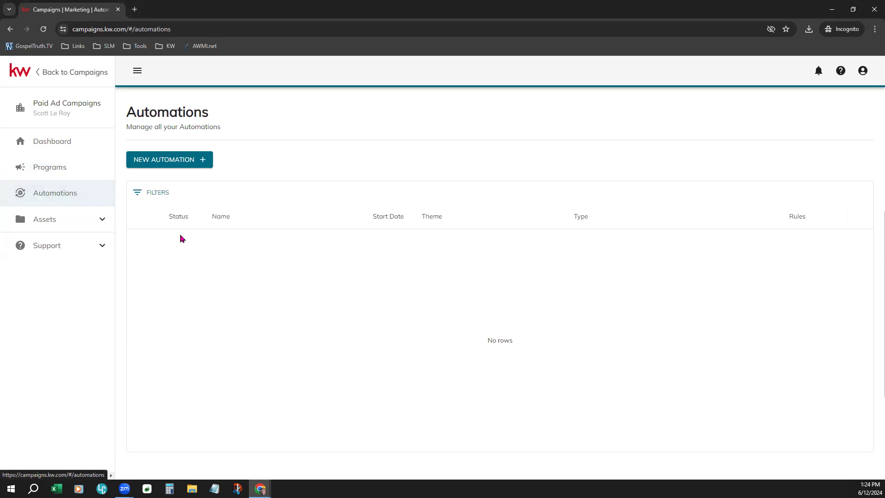
click(55, 222)
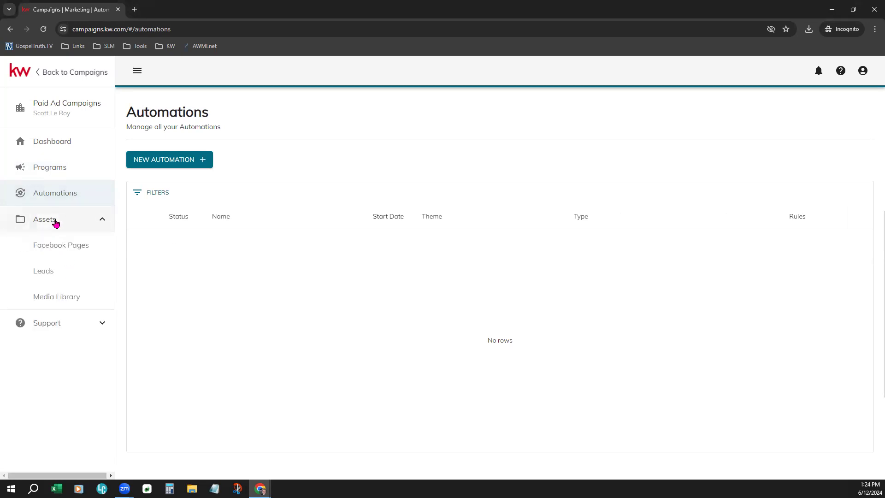
click(96, 251)
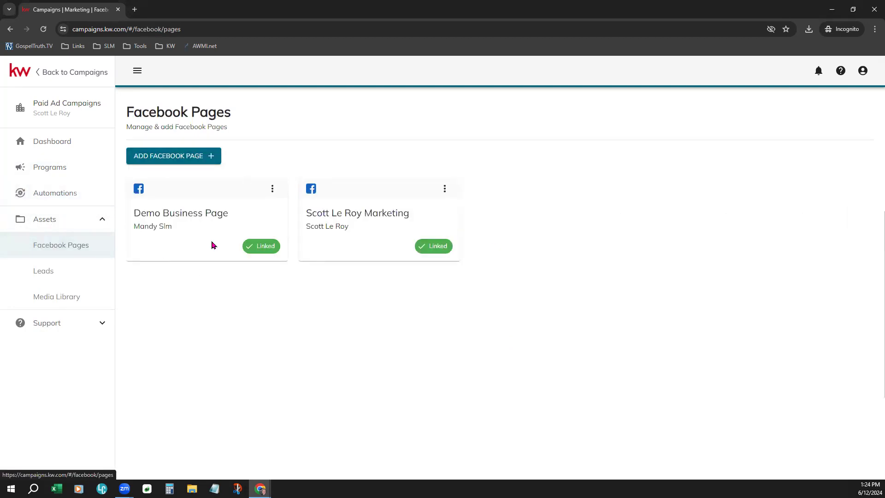
click(40, 276)
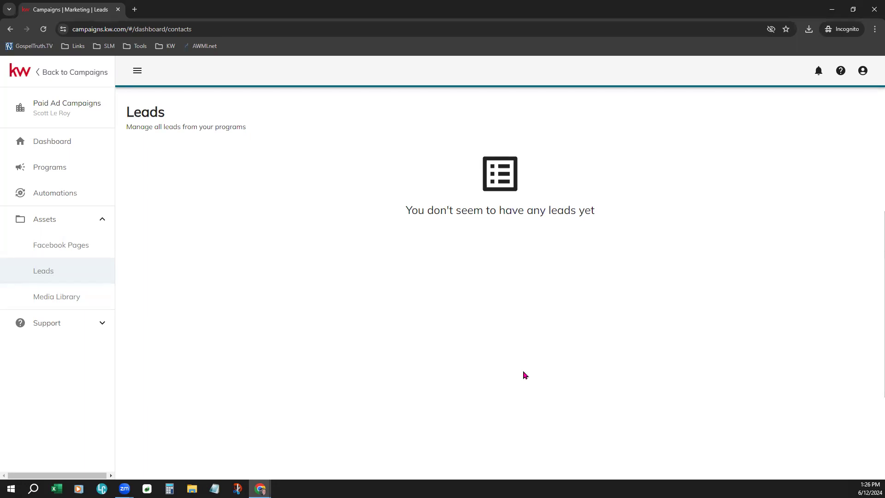
Step: Open the Media Library showing the Just Listed, Coming Soon and Memorial Day graphics
click(63, 300)
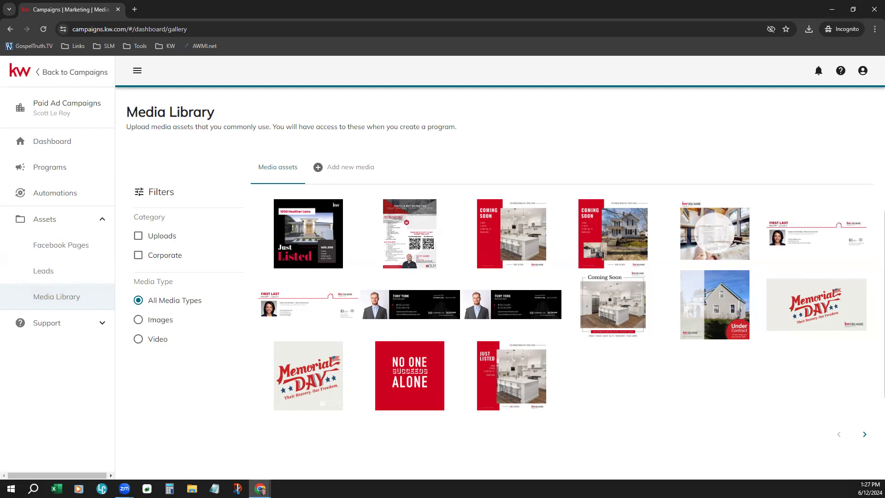
Step: Inspect a Media Library thumbnail's menu, then return to the empty Programs page
mouse_move(379, 352)
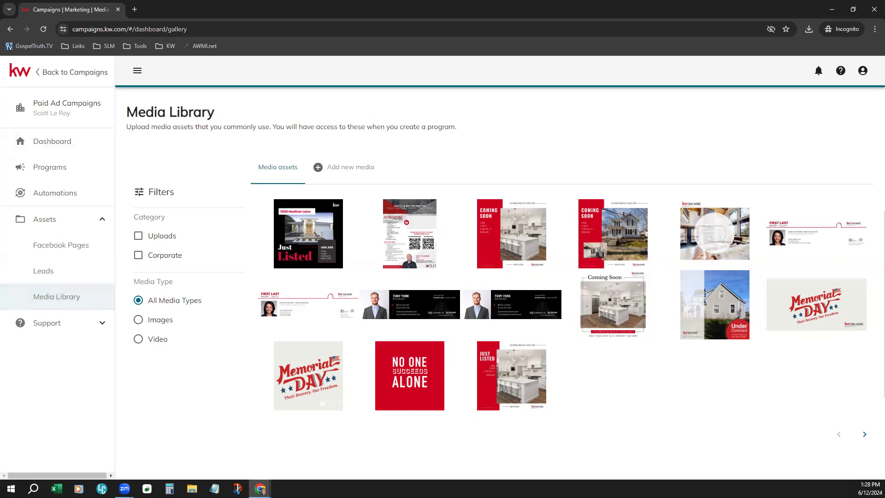
click(63, 168)
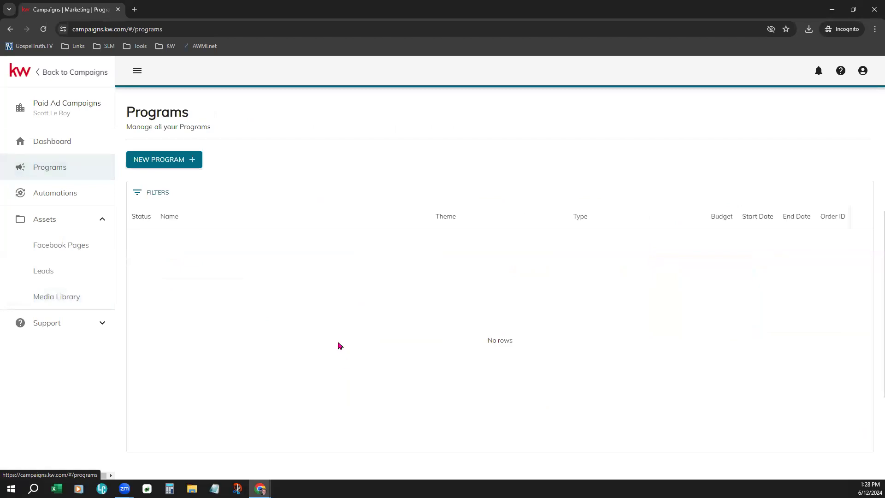
Step: Go to the Dashboard to show the 13 Quick Start campaign objectives
click(61, 147)
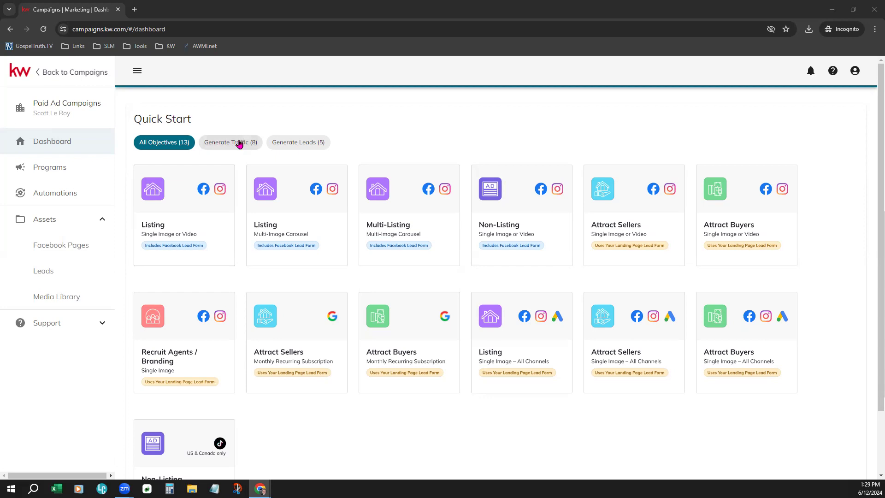
click(229, 143)
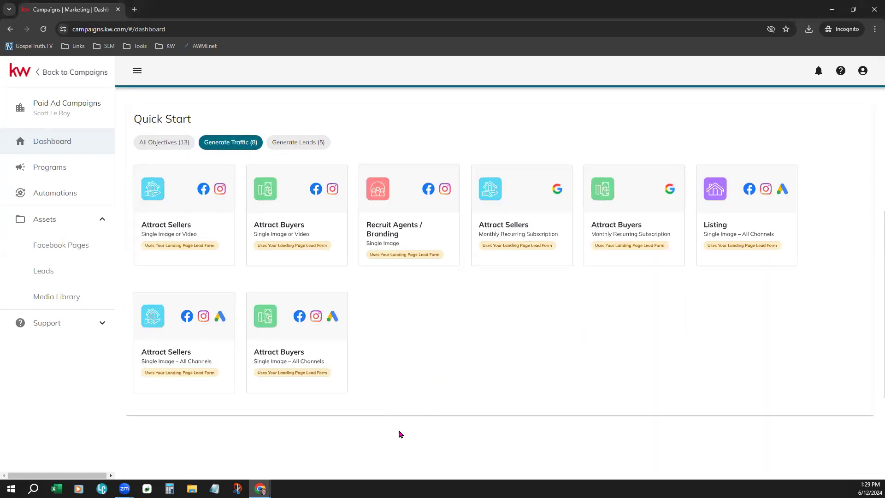
click(296, 144)
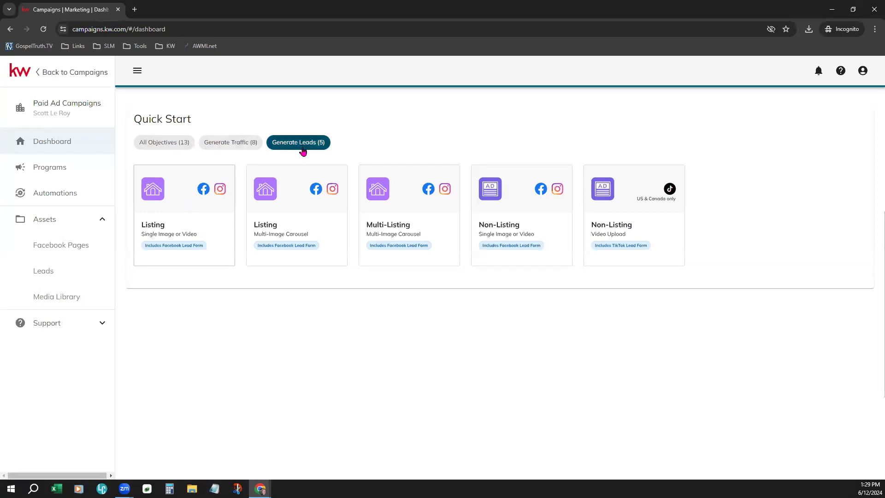
click(162, 146)
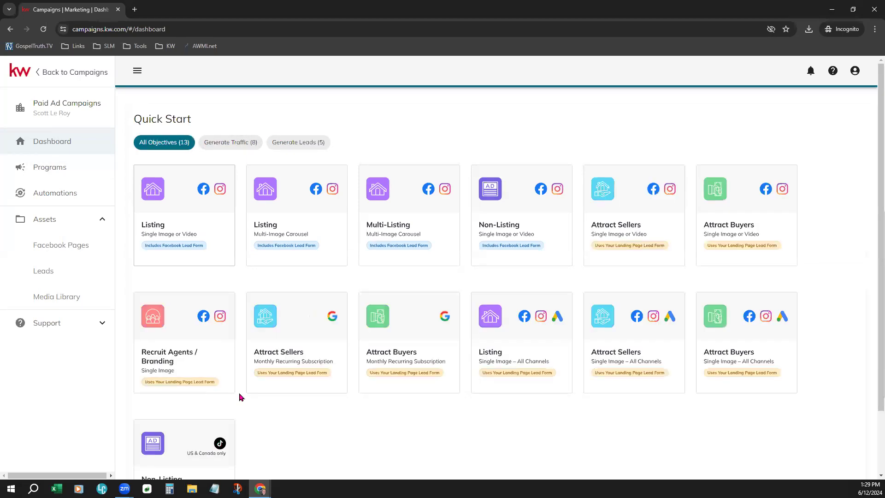
scroll(501, 404, down, 1)
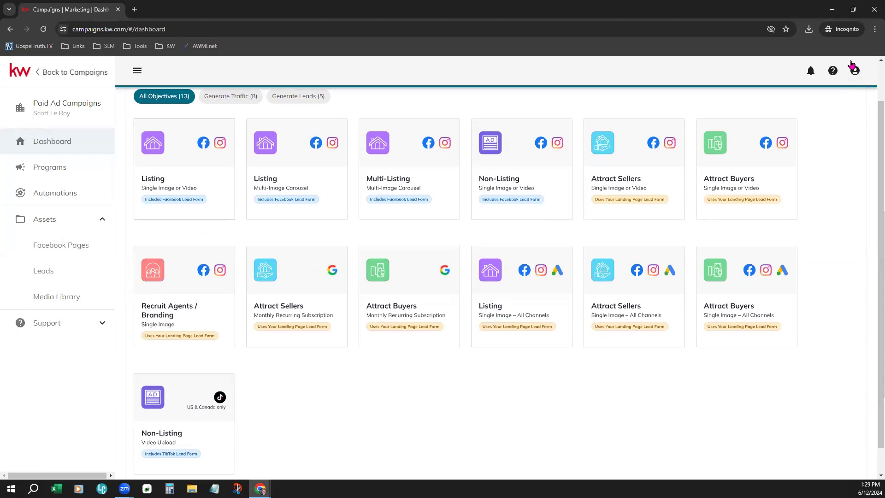
Step: Zoom the browser page from 100% to 125% and scroll down through the objective cards
click(874, 29)
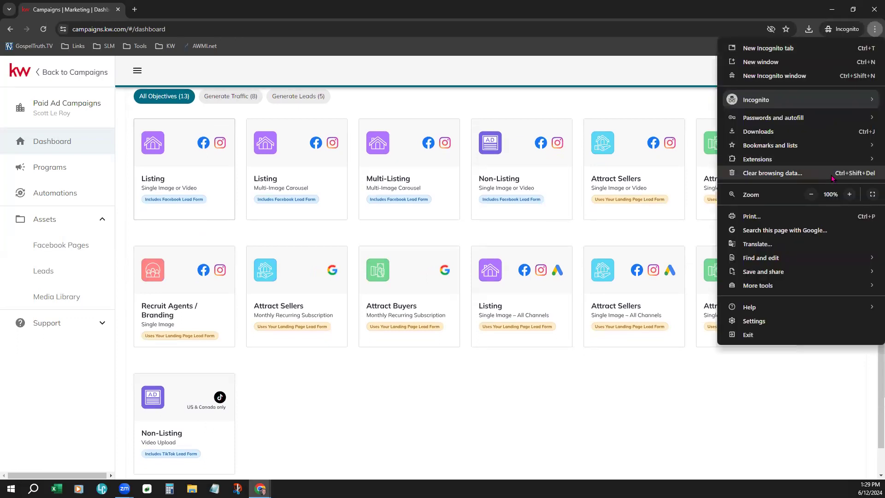
click(847, 194)
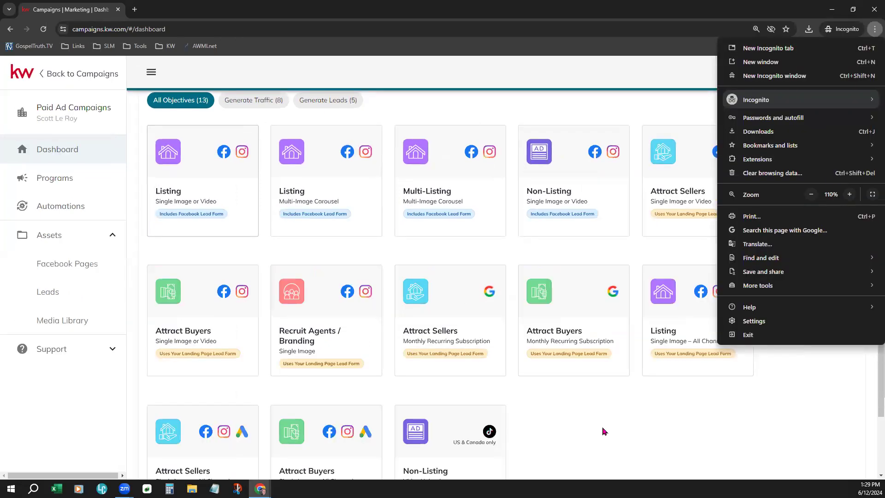
click(849, 194)
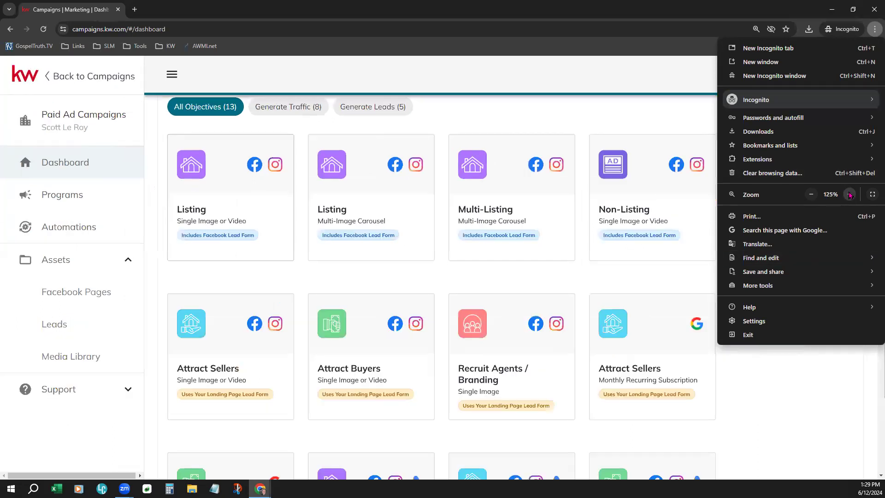
click(768, 411)
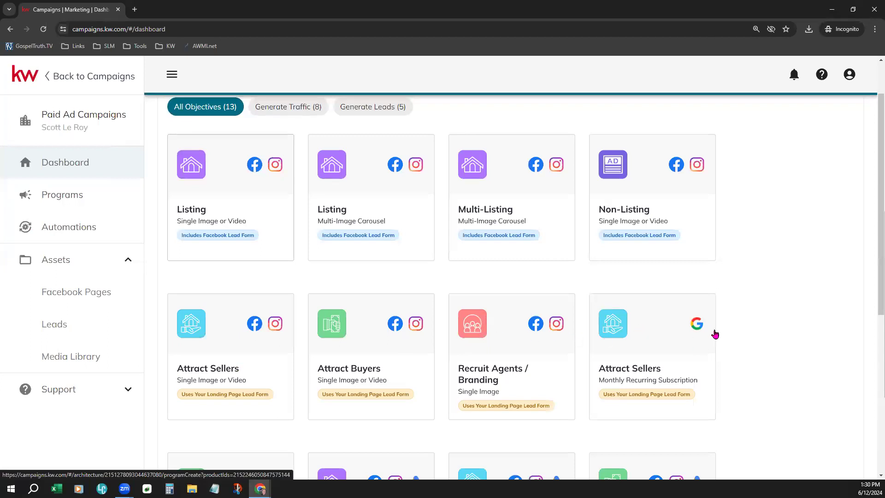
scroll(714, 333, down, 3)
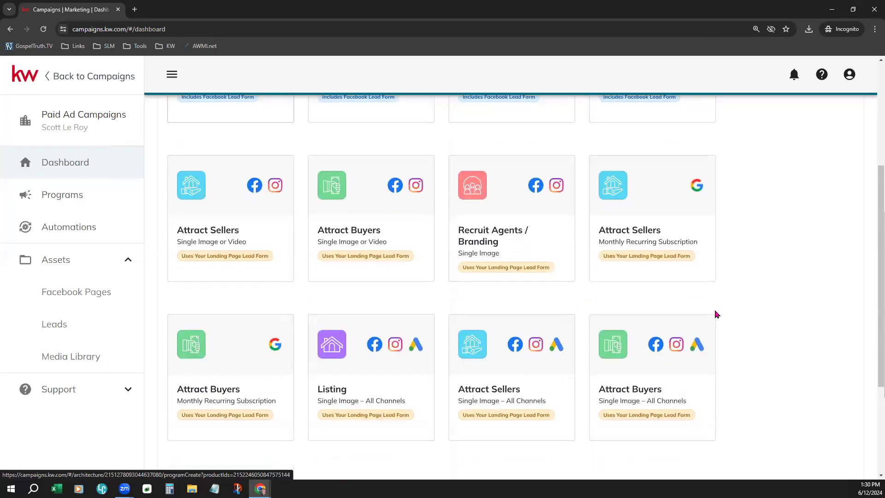
scroll(716, 314, down, 1)
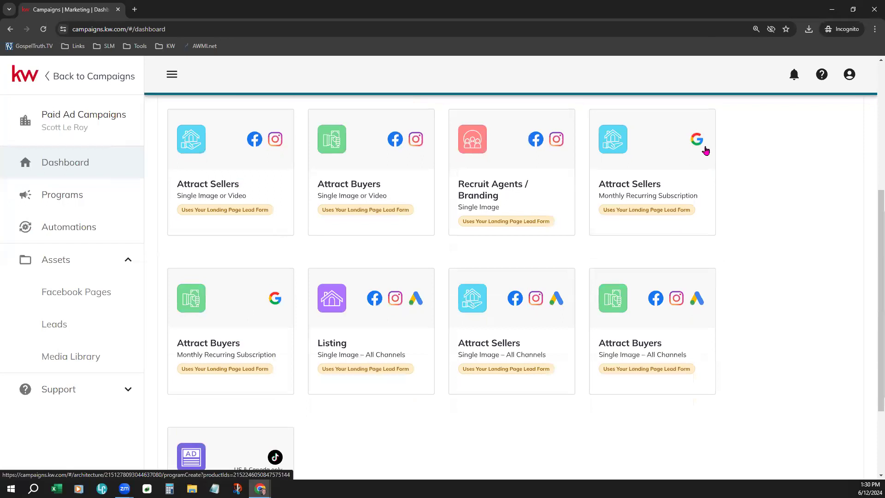
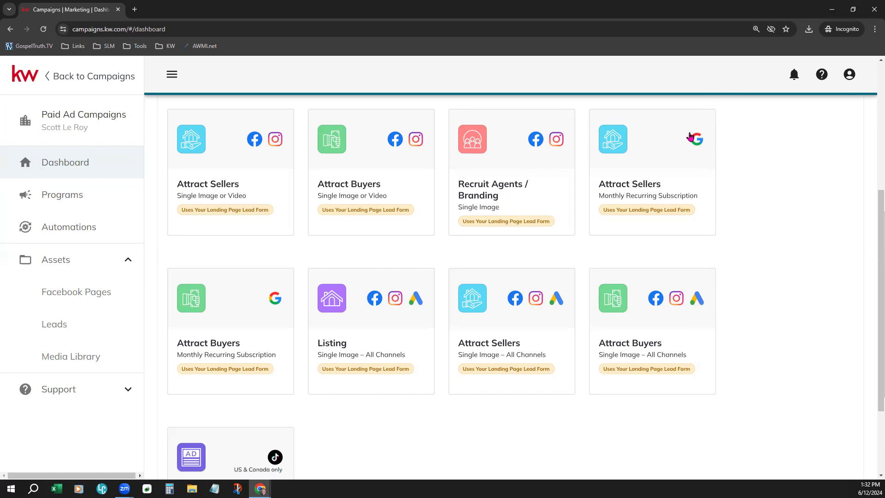
Step: Browse the Quick Start objective cards, dismissing a stray right-click menu
scroll(755, 341, down, 1)
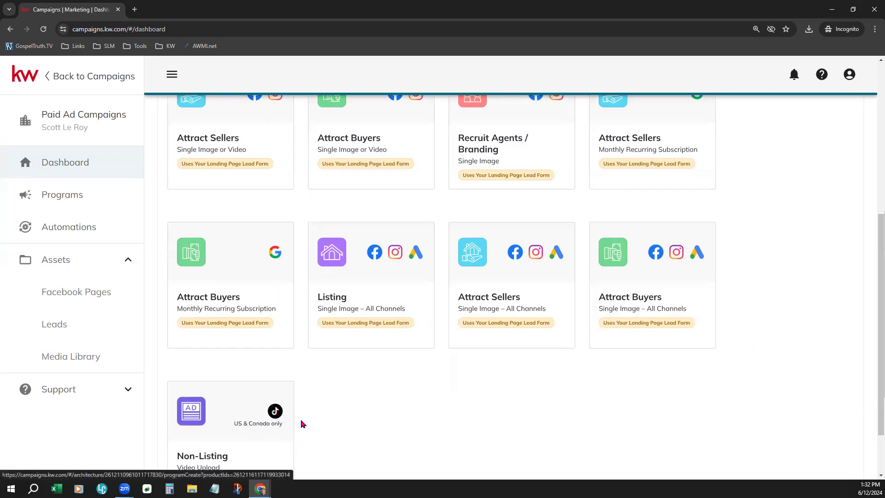
scroll(308, 415, down, 2)
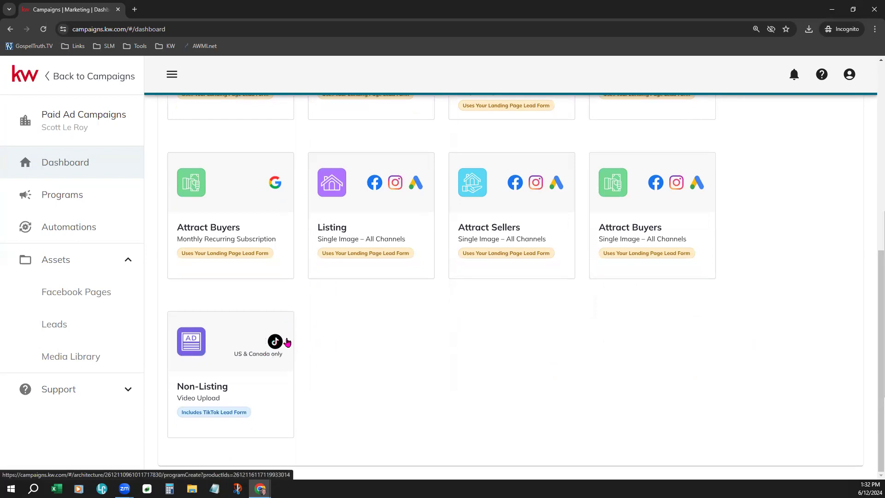
scroll(471, 335, up, 4)
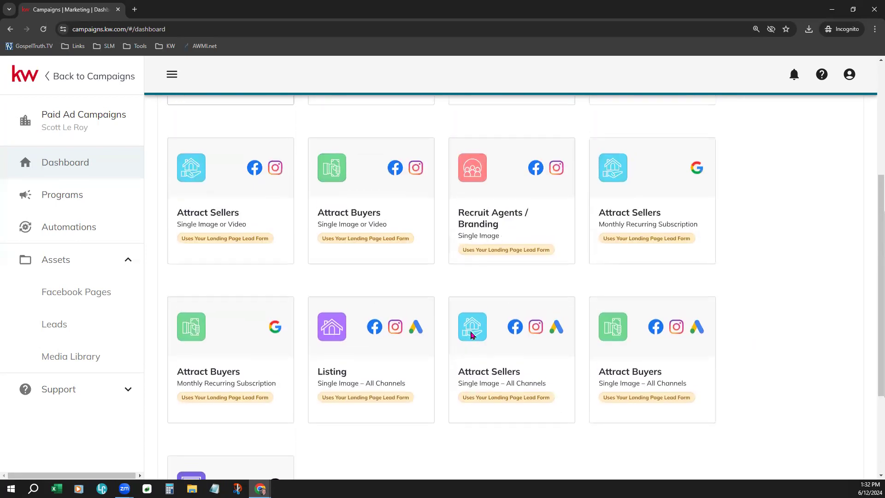
scroll(471, 335, up, 3)
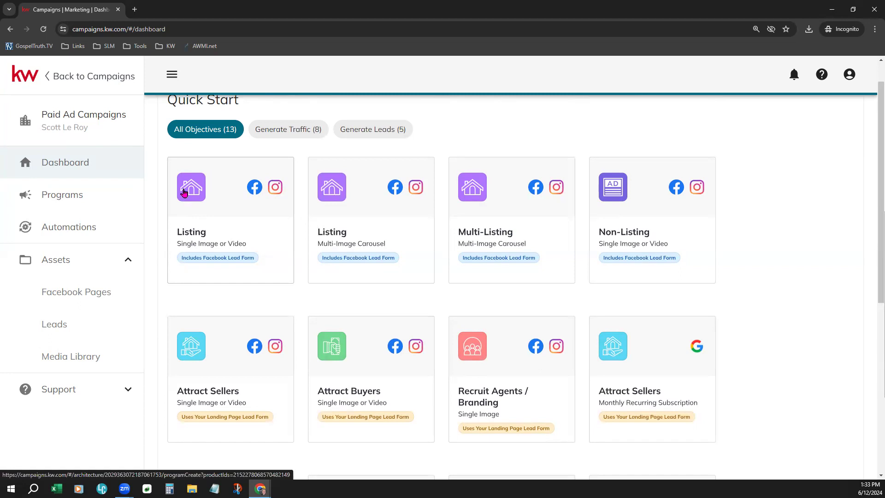
right_click(562, 119)
click(556, 126)
scroll(773, 383, down, 1)
scroll(772, 383, down, 3)
scroll(764, 377, down, 3)
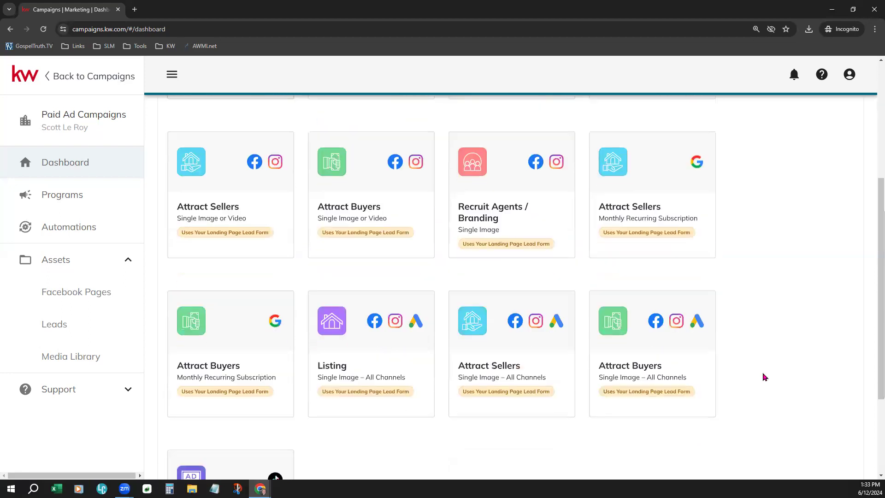
scroll(764, 377, up, 6)
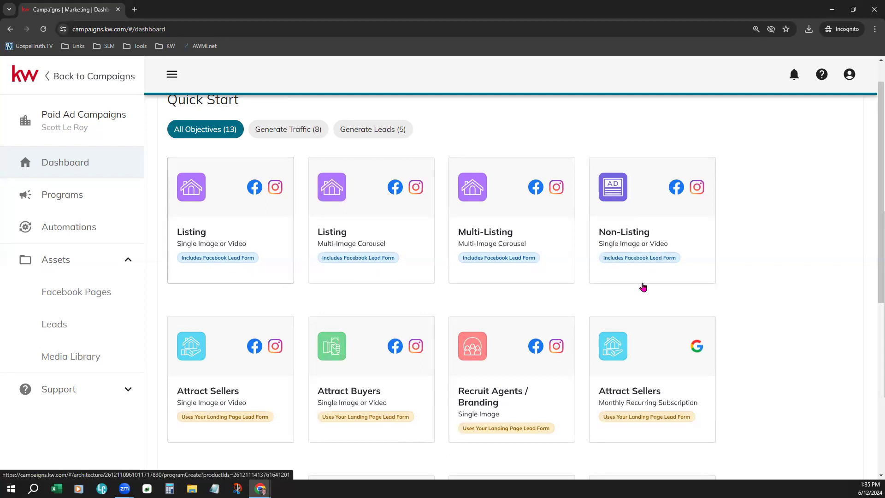
scroll(638, 288, down, 3)
scroll(643, 287, down, 1)
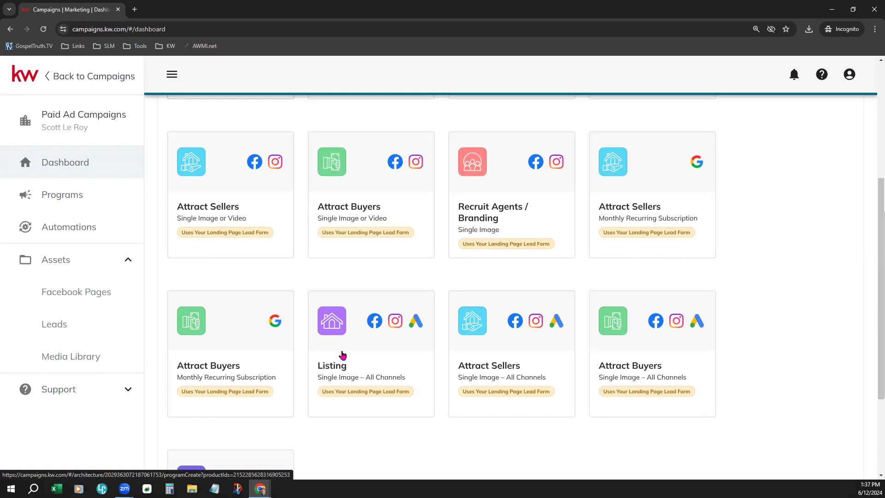
scroll(428, 441, down, 1)
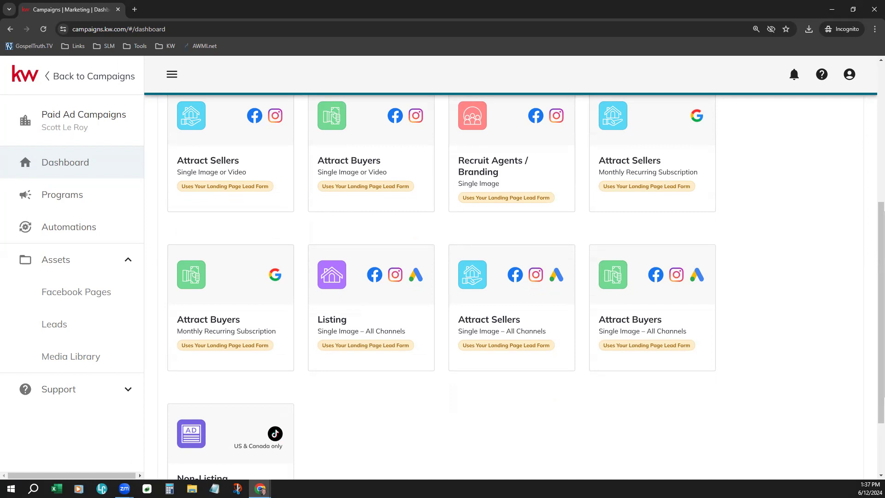
scroll(441, 415, up, 2)
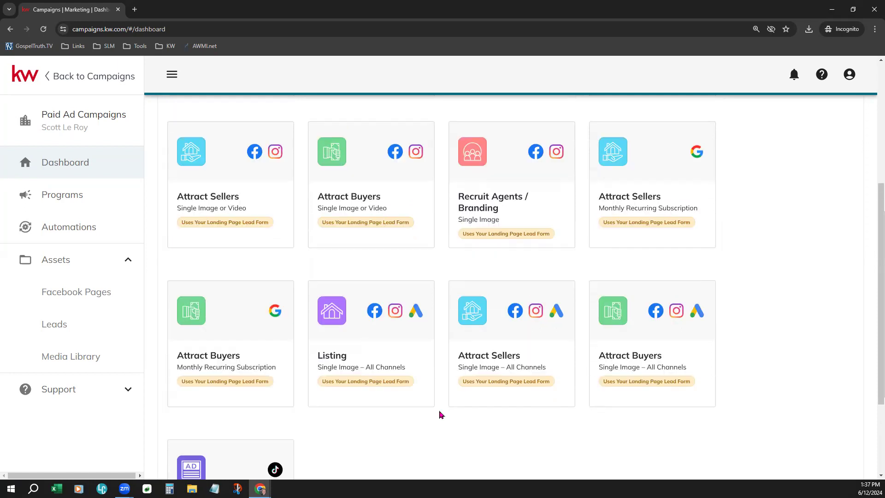
scroll(440, 415, up, 1)
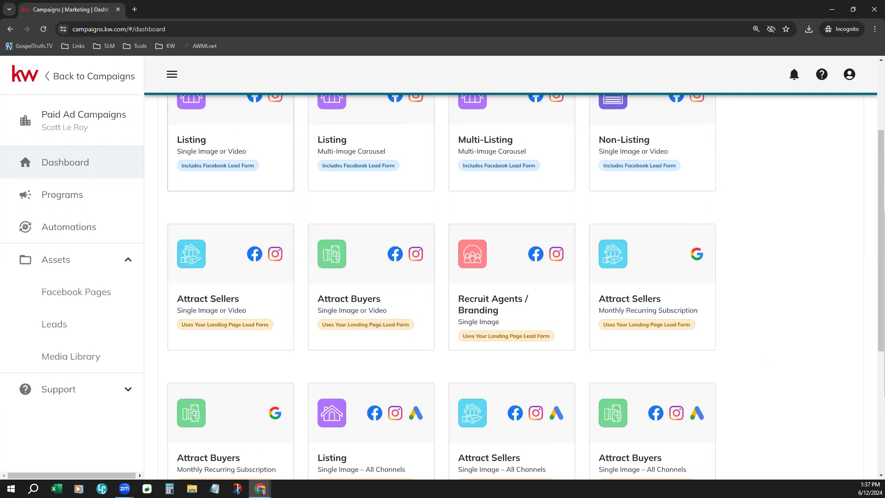
scroll(223, 241, up, 3)
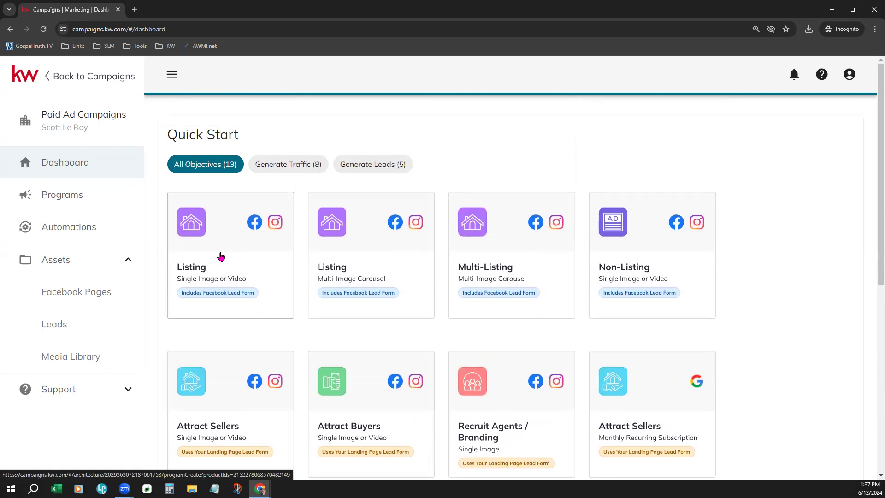
Step: Start a Listing – Single Image or Video program and review its Facebook/Instagram setup form
click(221, 257)
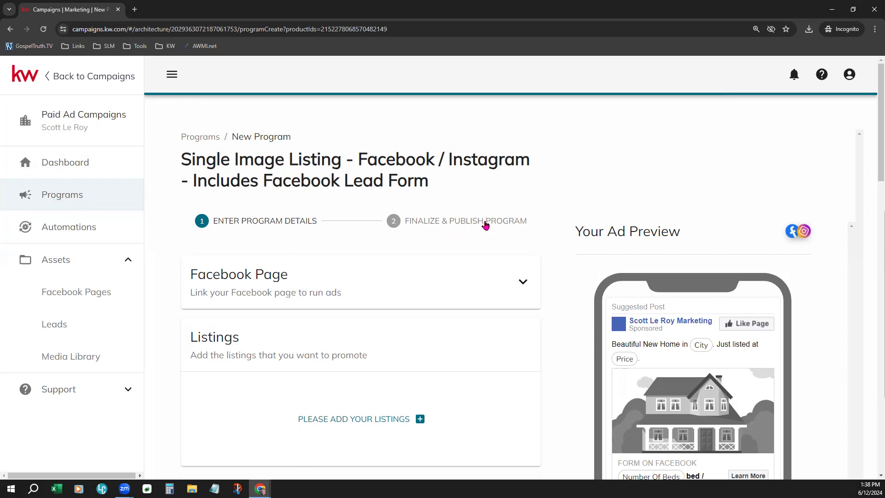
scroll(432, 203, down, 2)
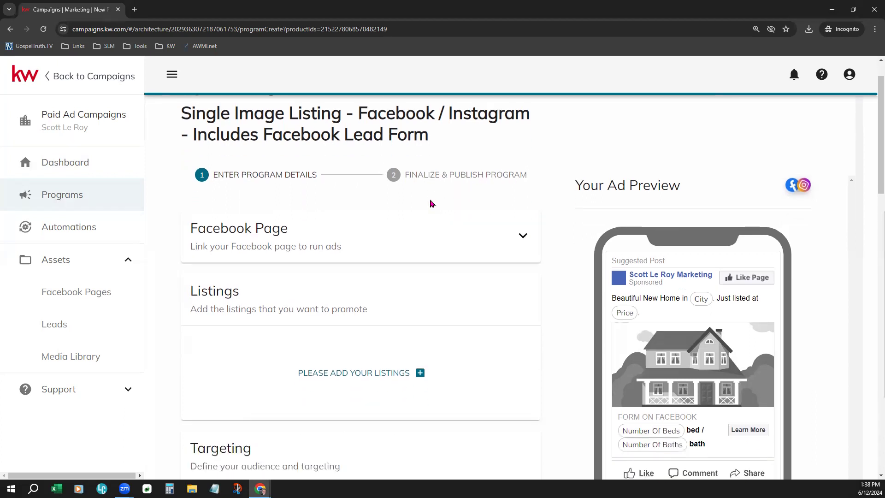
scroll(423, 196, down, 1)
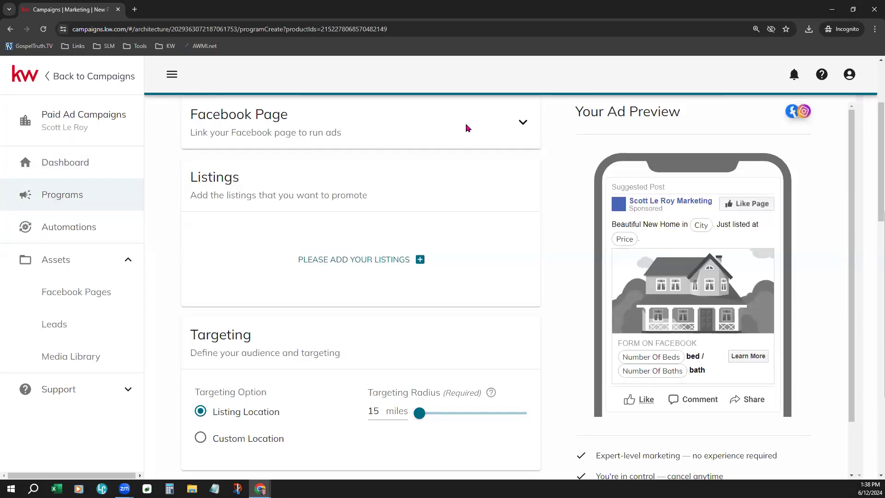
Step: Choose Demo Business Page as the ad's linked Facebook Page
click(522, 123)
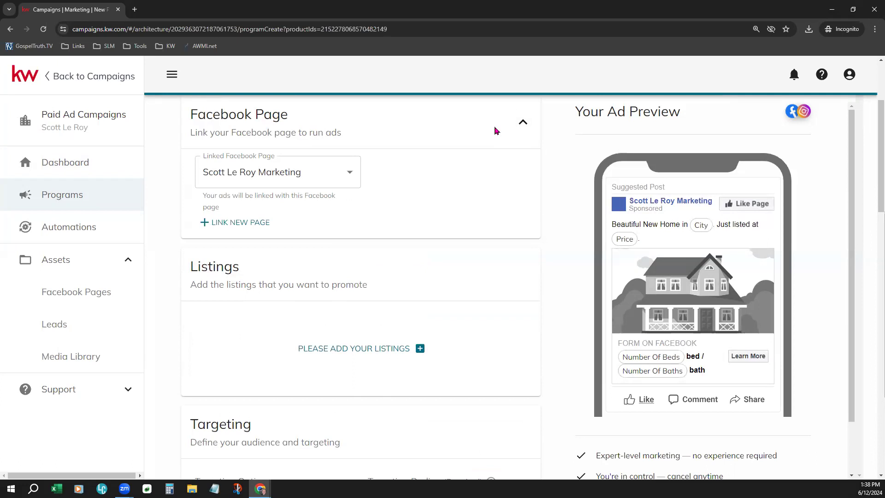
click(318, 174)
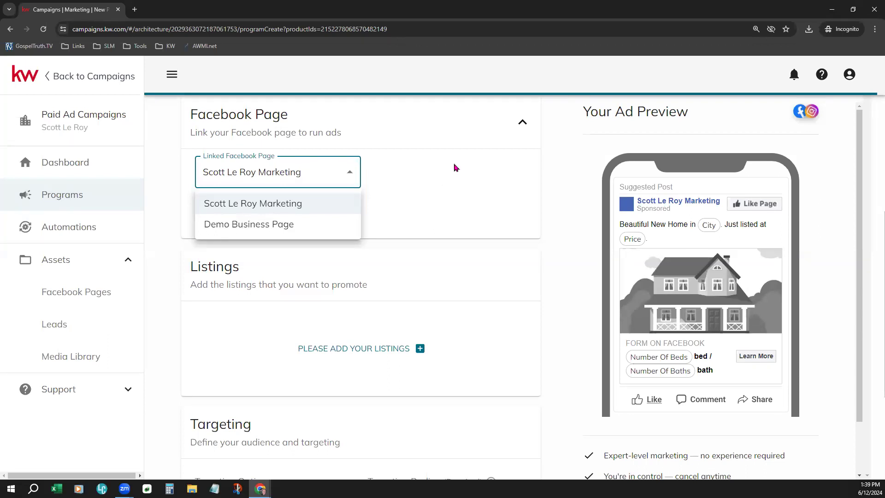
click(218, 225)
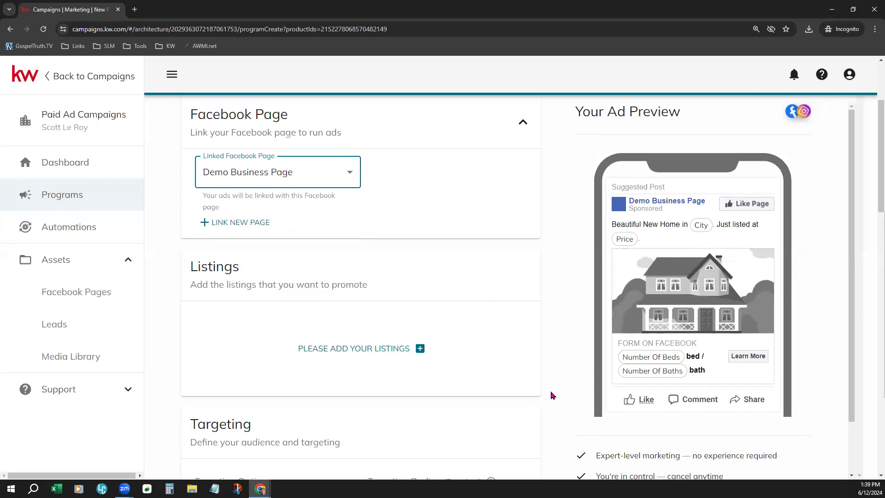
Step: Scroll to Listings and open the Select Listings picker via PLEASE ADD YOUR LISTINGS
scroll(476, 276, down, 1)
scroll(476, 277, down, 2)
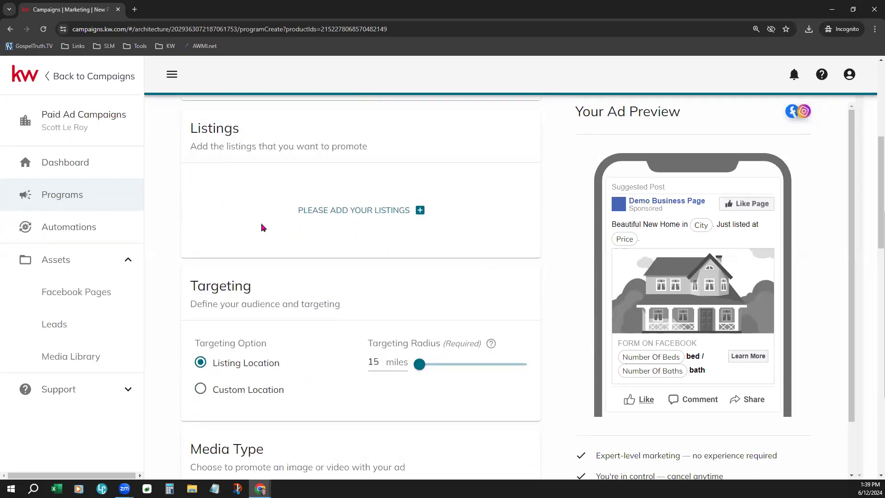
click(383, 211)
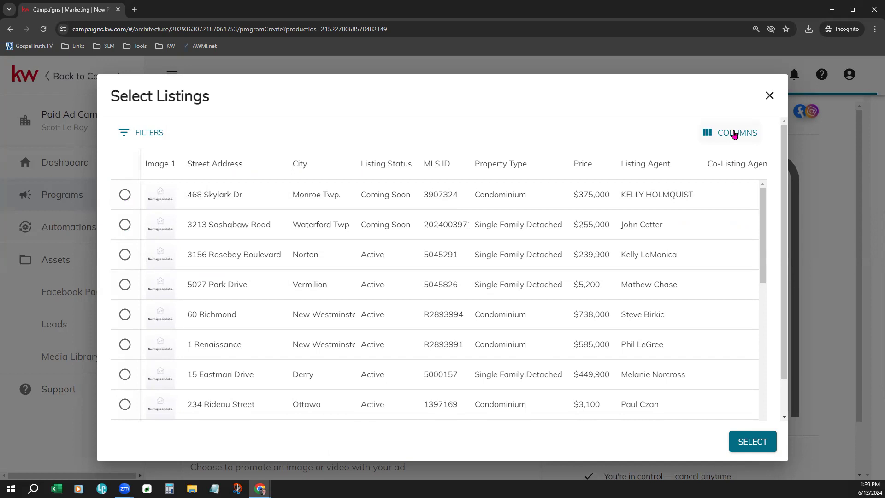
click(146, 144)
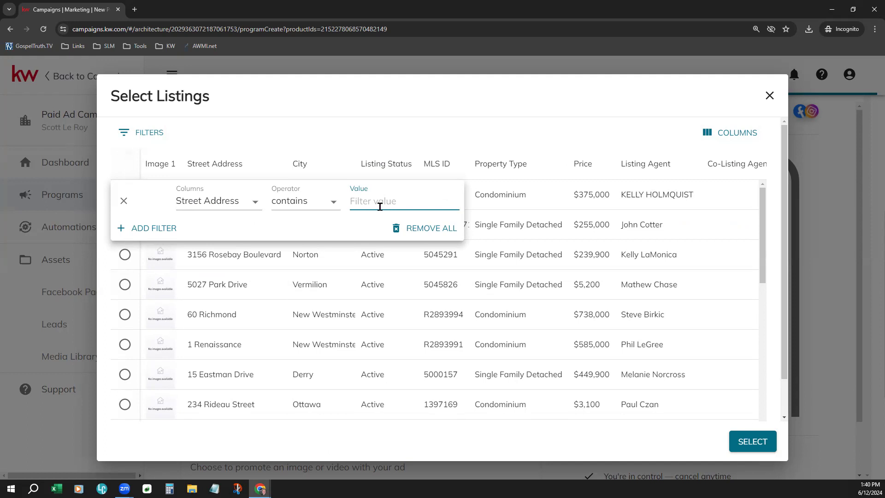
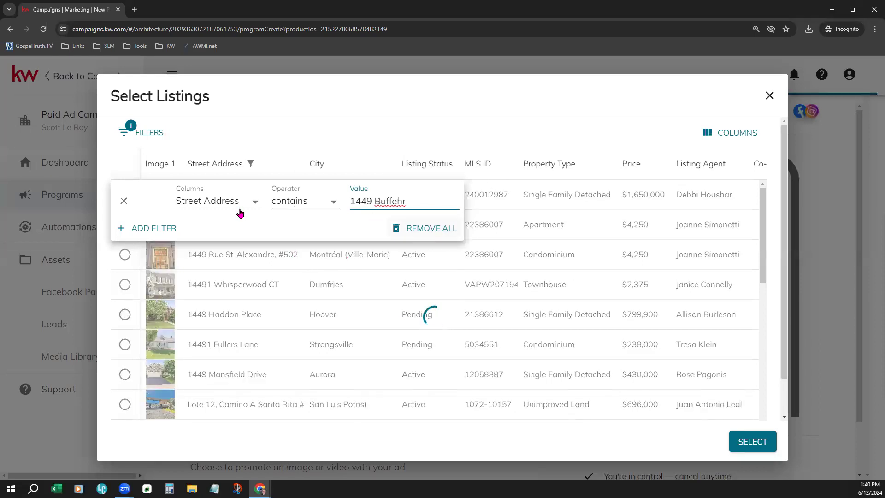
Step: Add a second Or filter row, look at its column choices, then delete it
click(147, 228)
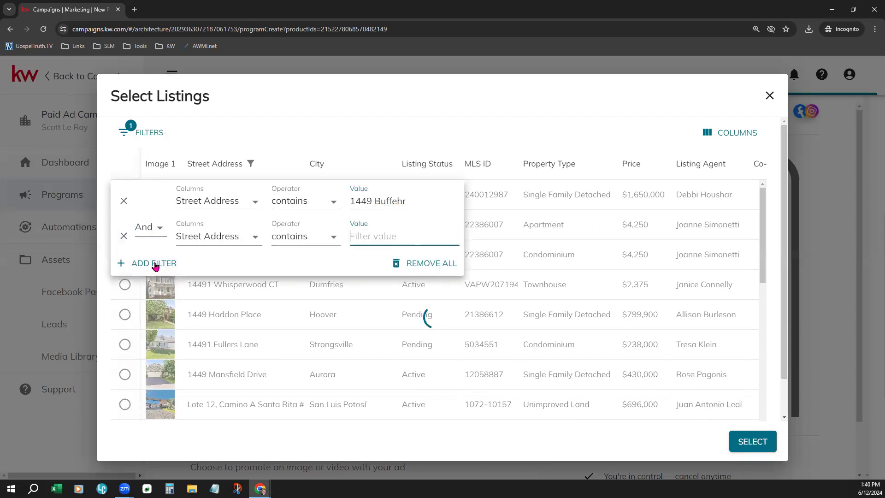
click(144, 227)
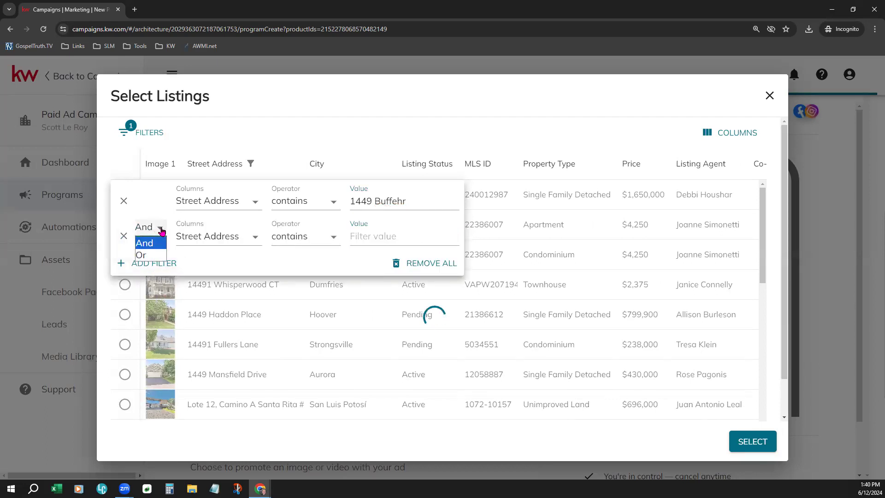
click(148, 257)
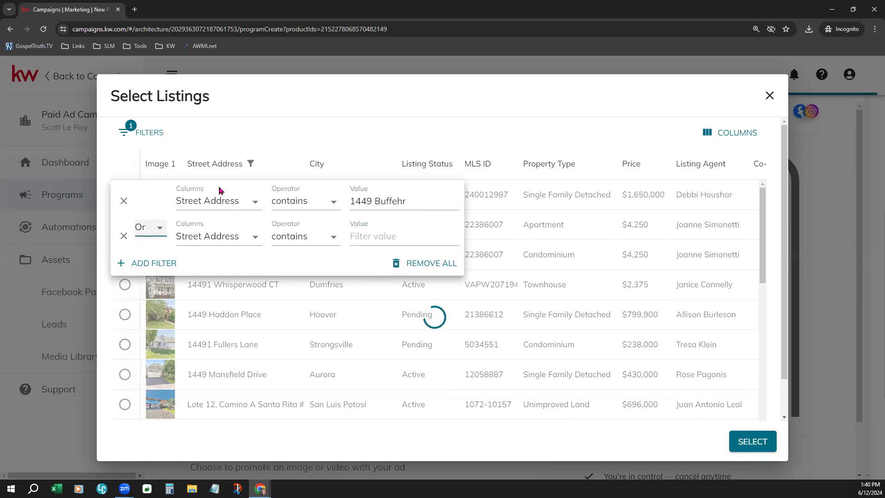
click(223, 237)
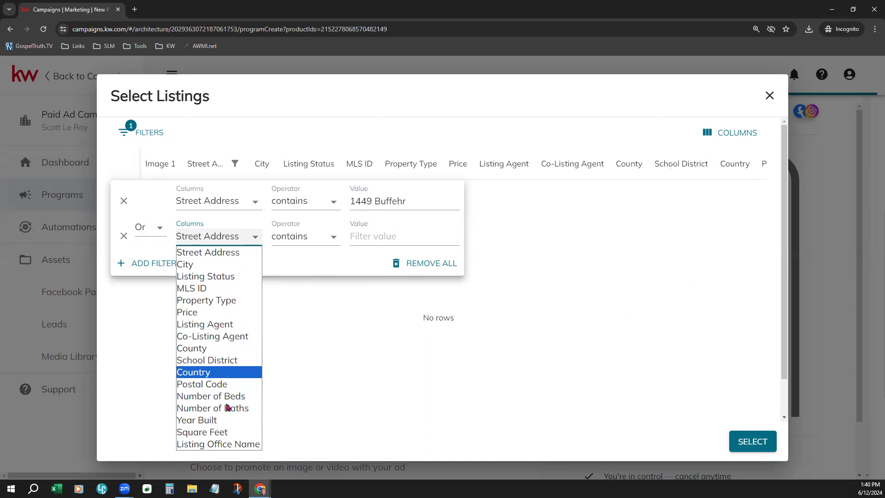
click(324, 264)
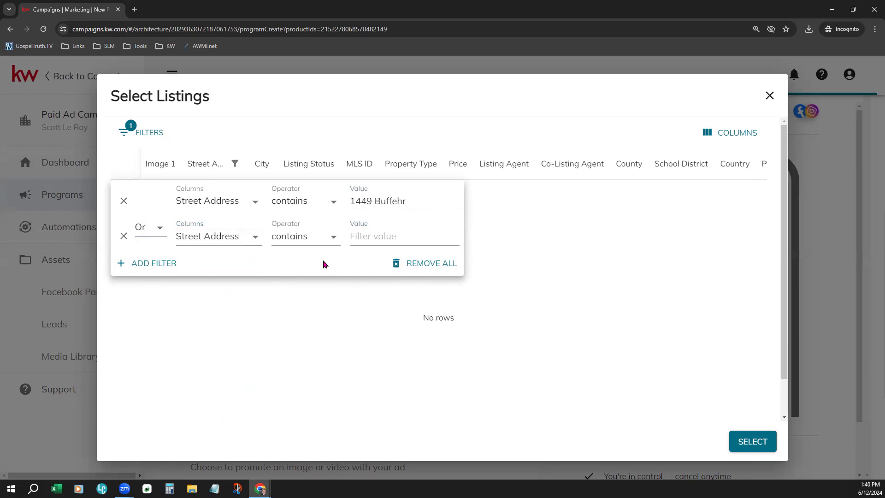
click(124, 237)
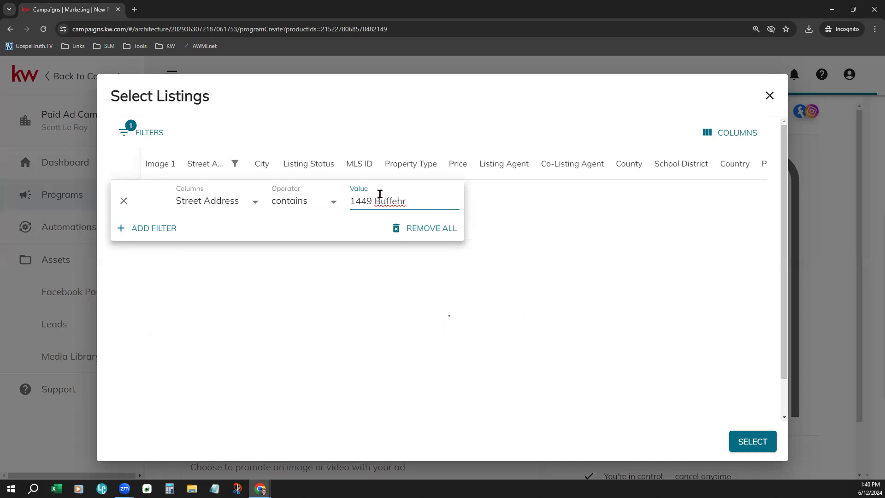
Step: Change the listing filter to MLS ID containing 1004669 and apply it
click(418, 126)
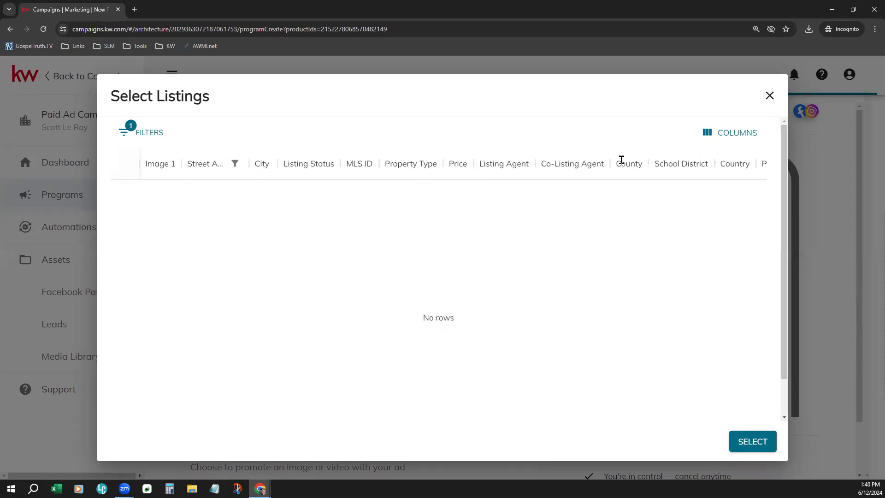
click(123, 132)
click(218, 212)
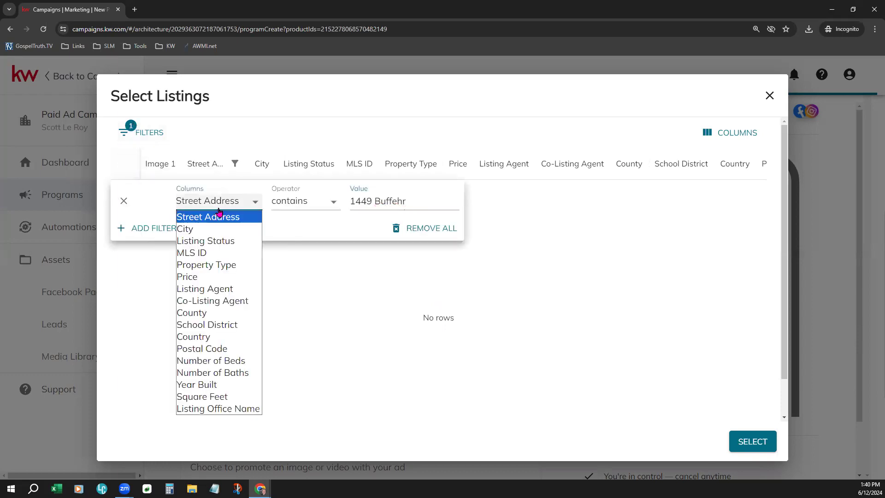
click(217, 252)
triple_click(377, 203)
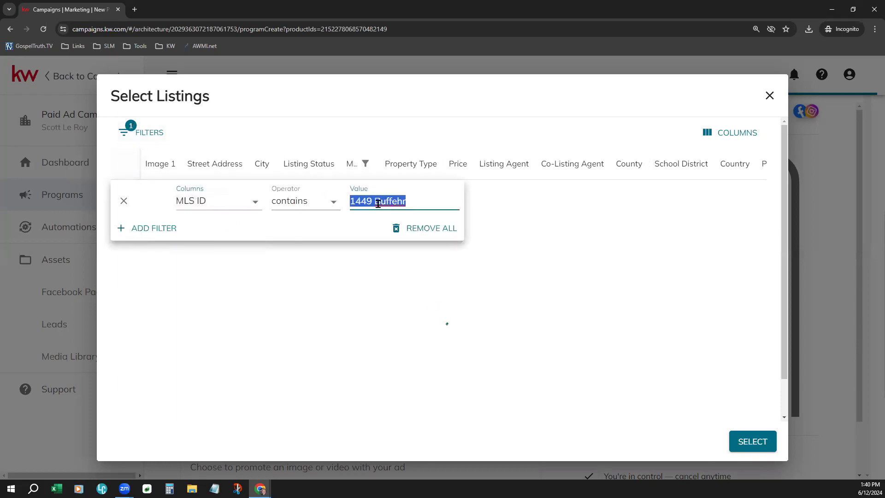
text(100)
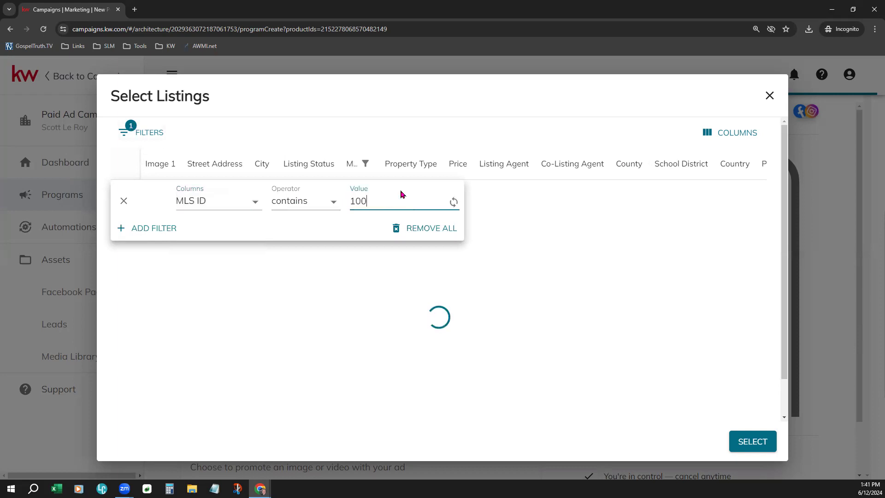
text(4669)
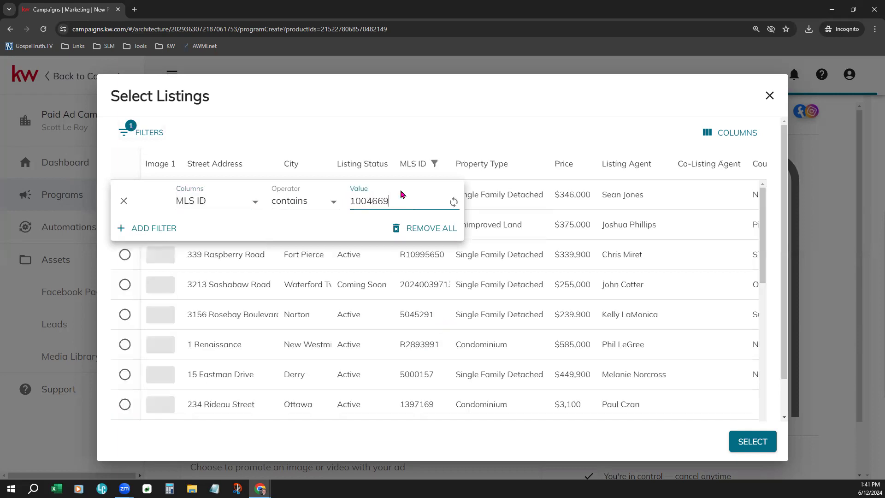
click(490, 127)
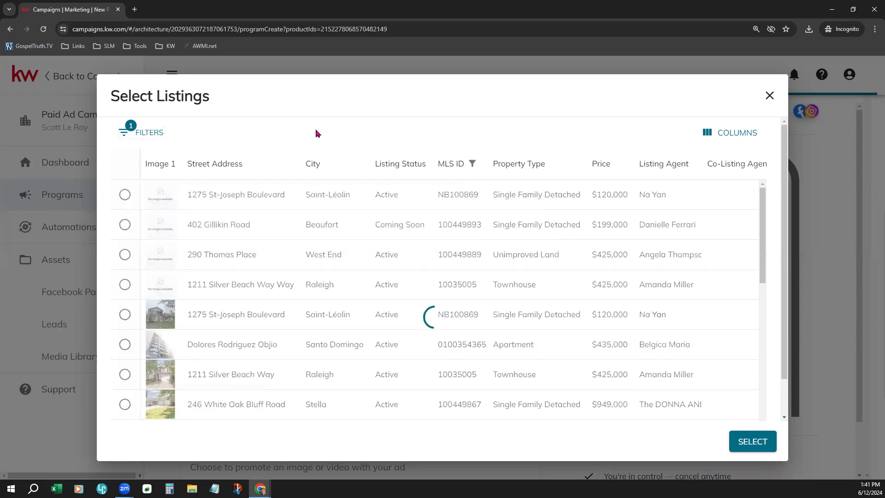
click(733, 133)
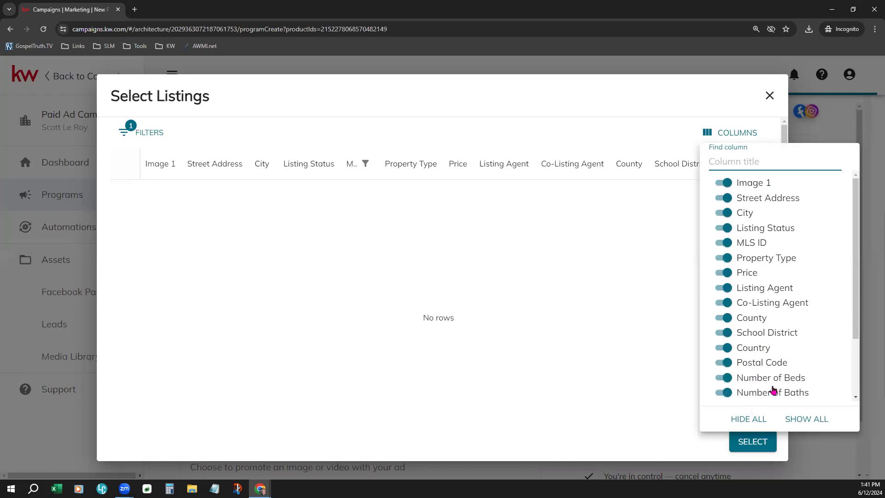
Step: Hide the Baths, Beds, Country, School District, Co-Listing Agent and Price columns, keeping Image 1
click(723, 392)
click(722, 378)
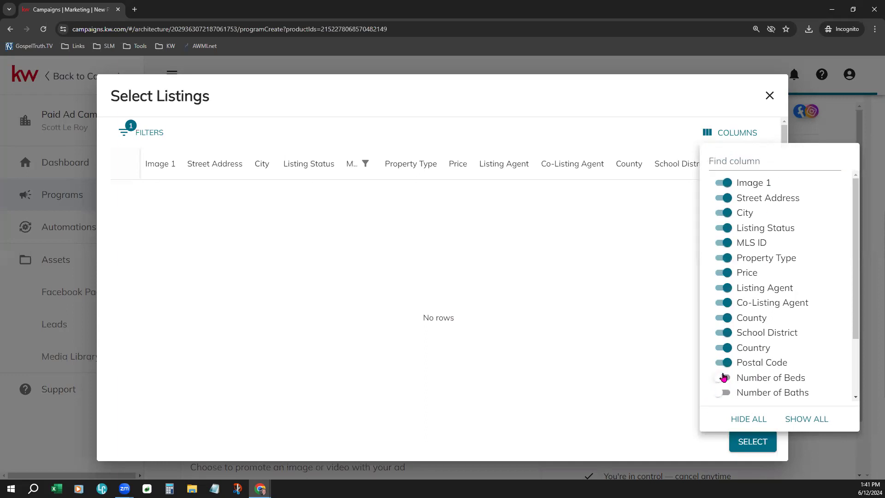
click(722, 349)
click(722, 332)
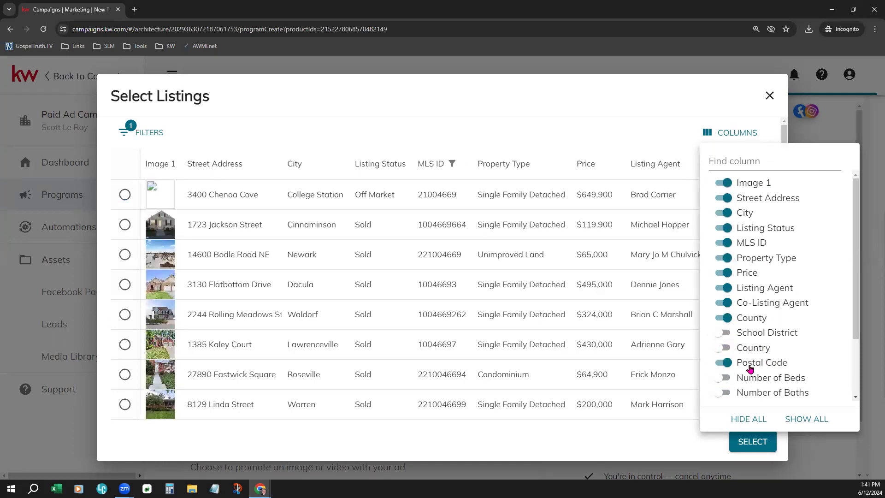
click(719, 303)
click(724, 274)
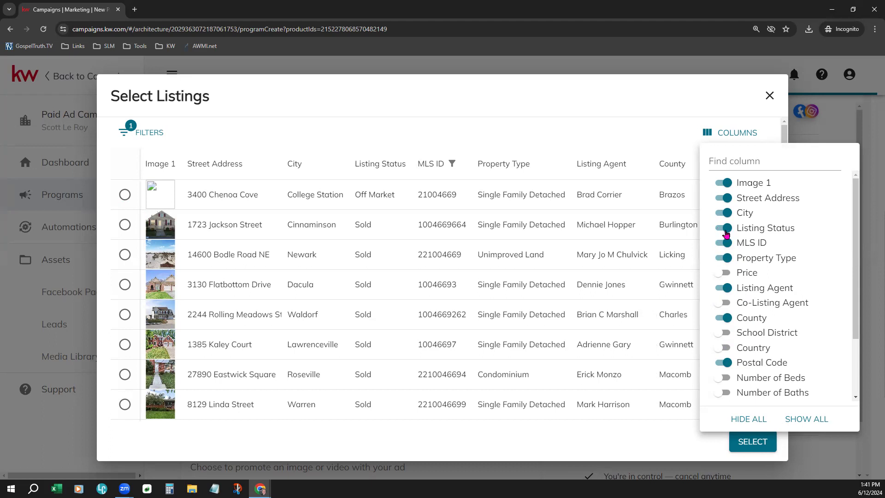
click(723, 184)
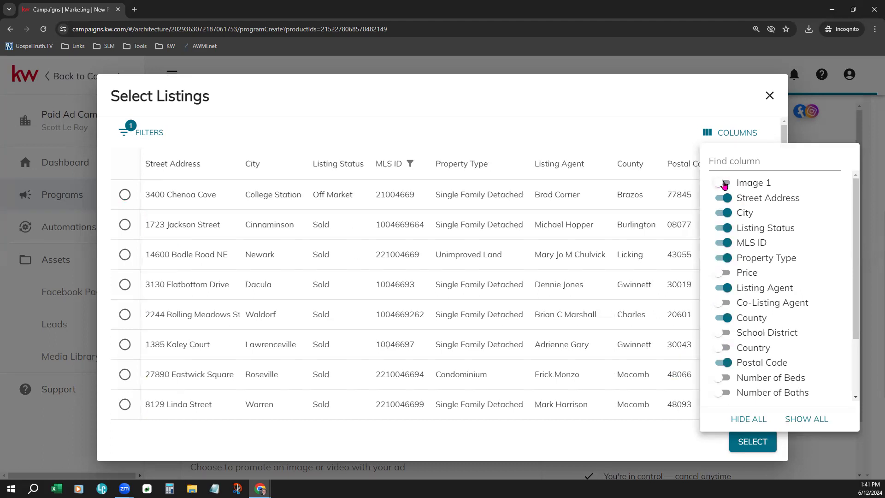
click(724, 185)
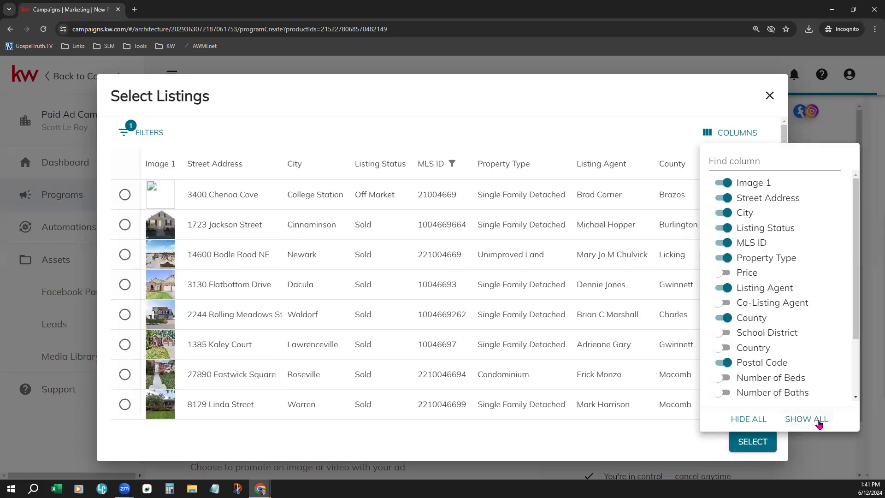
click(684, 96)
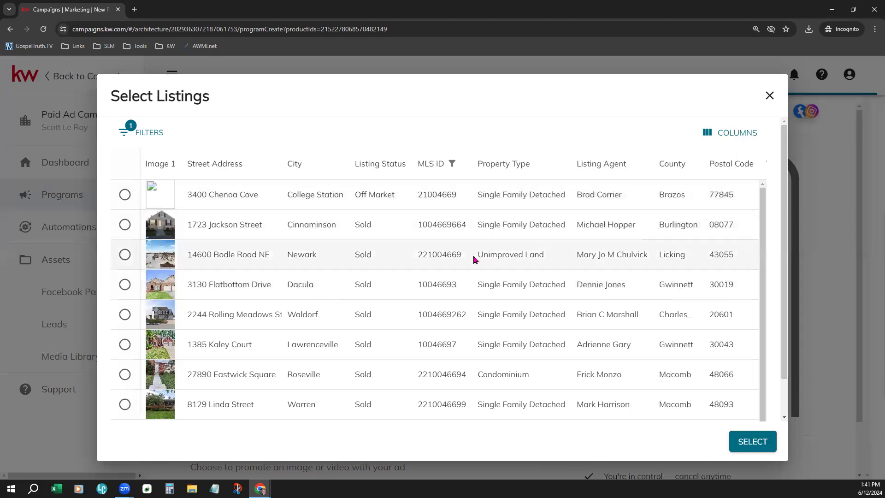
Step: Delete the MLS ID filter and scroll through the full listings list
scroll(461, 388, down, 2)
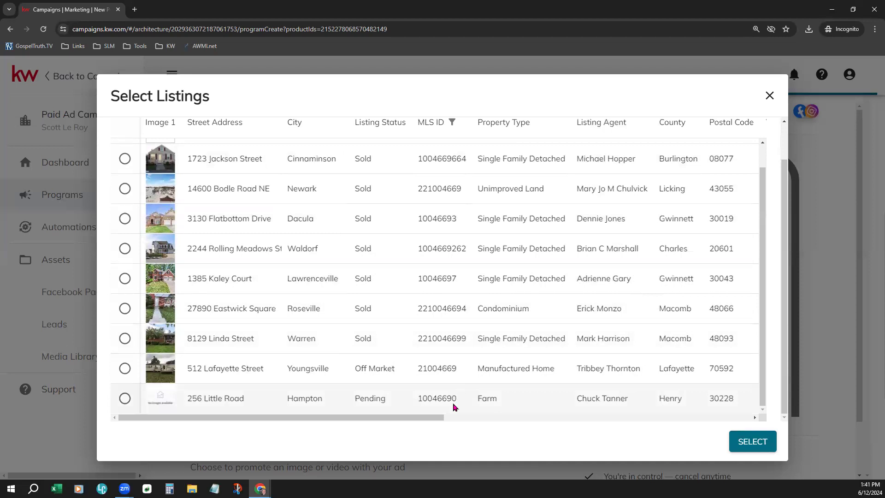
scroll(454, 407, up, 3)
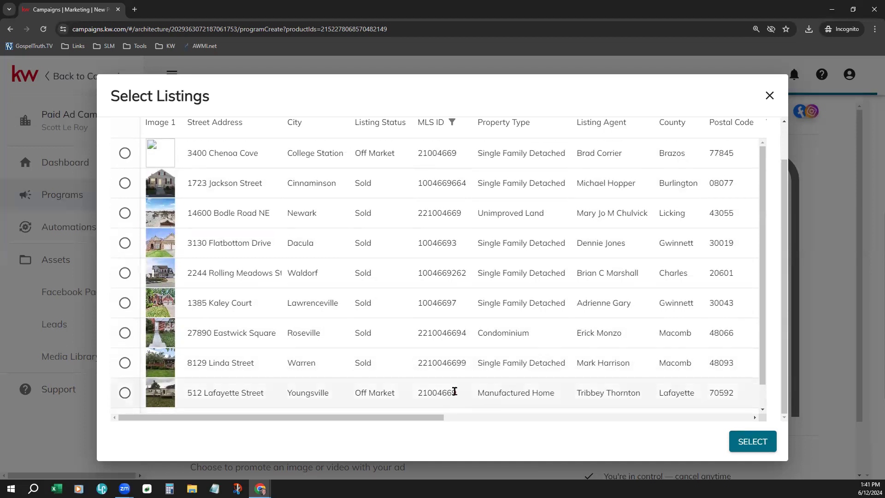
click(129, 123)
click(123, 201)
click(291, 249)
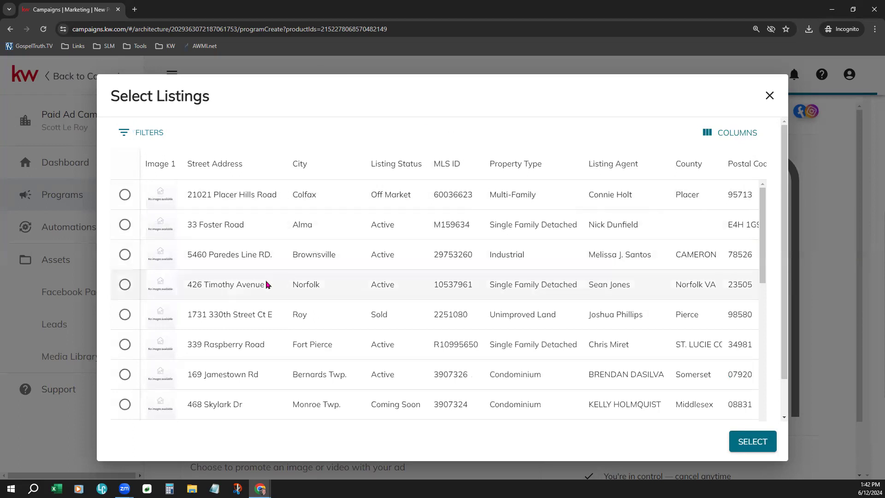
scroll(419, 383, down, 1)
scroll(419, 383, down, 4)
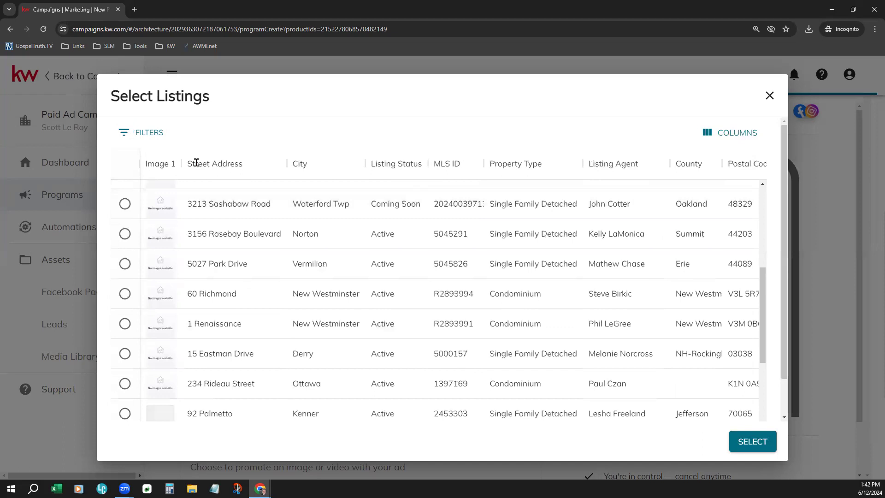
Step: Filter on Listing Status containing Active and scroll through the results
click(141, 140)
click(208, 202)
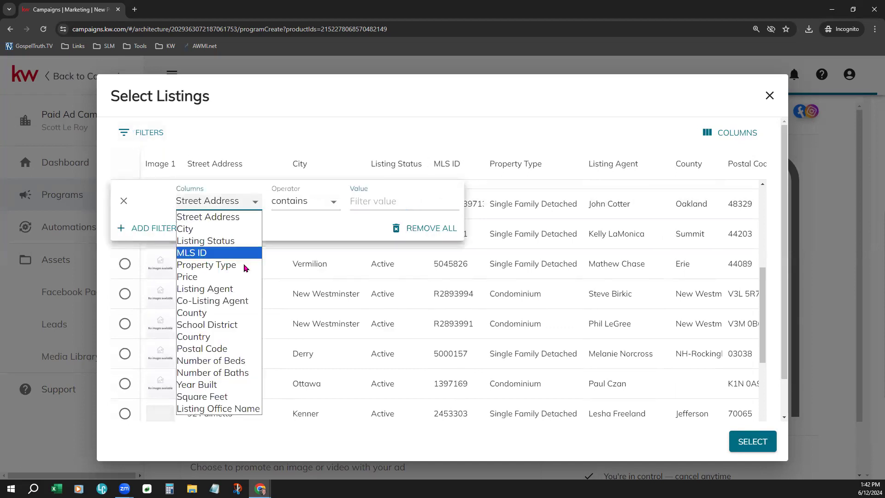
click(232, 242)
click(294, 202)
click(370, 202)
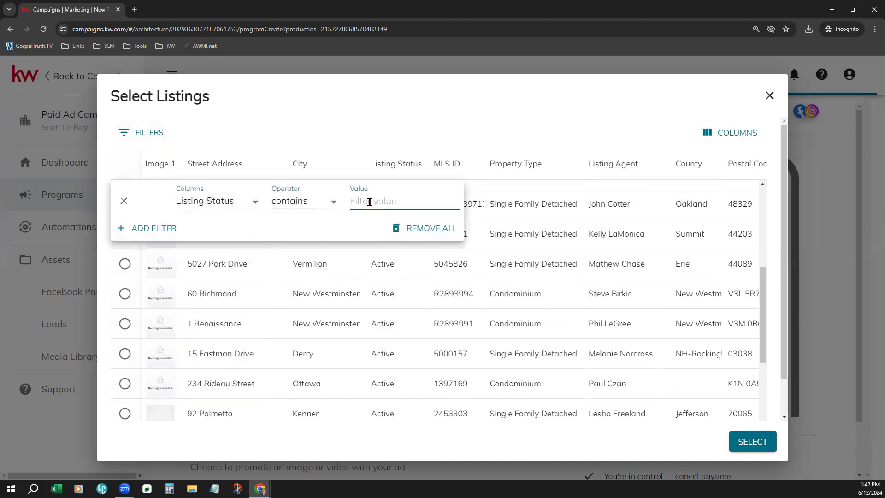
text(Active)
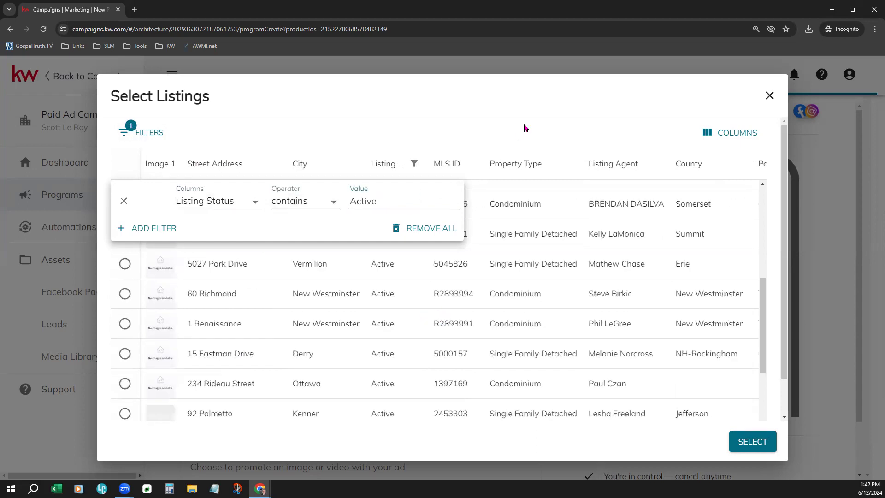
click(526, 128)
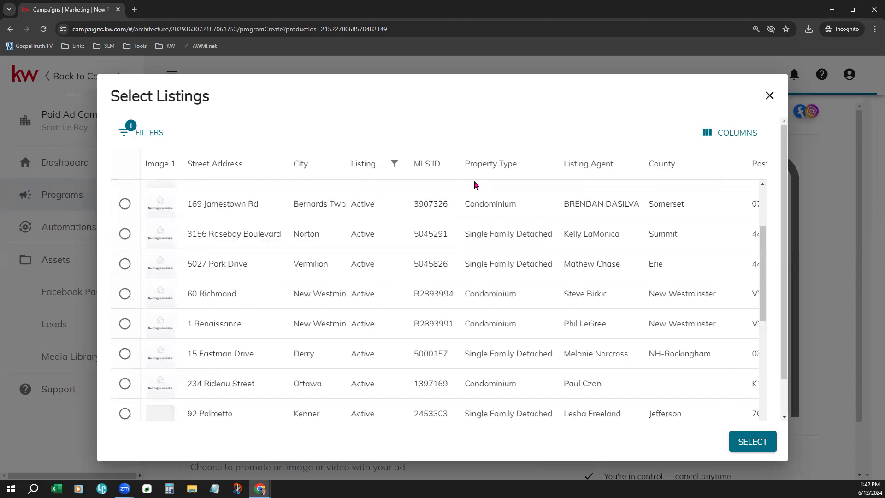
scroll(328, 381, down, 1)
scroll(328, 380, down, 6)
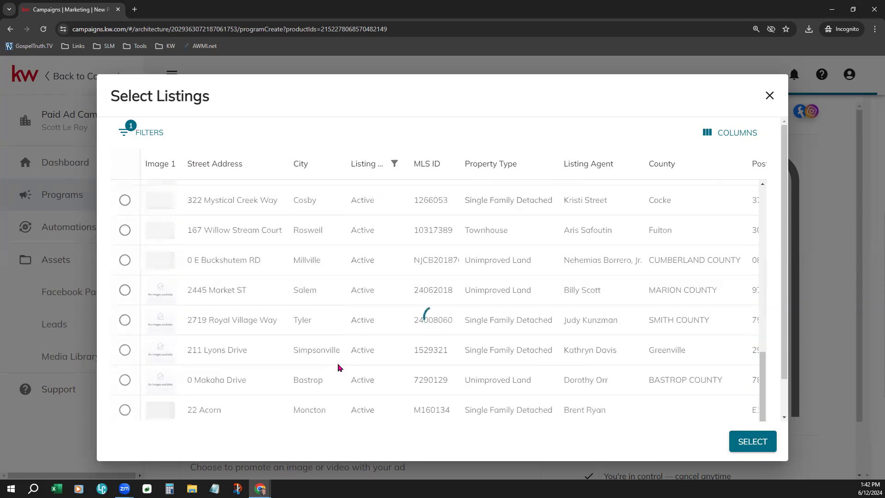
scroll(337, 367, up, 2)
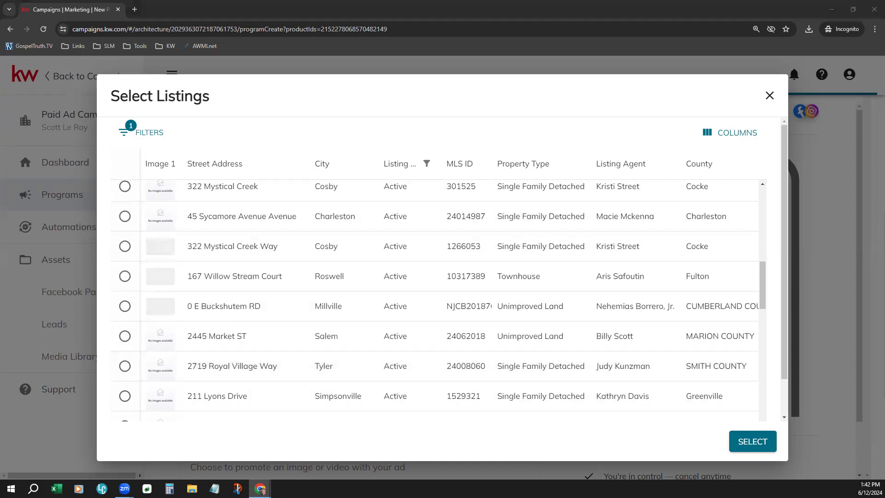
scroll(358, 349, up, 10)
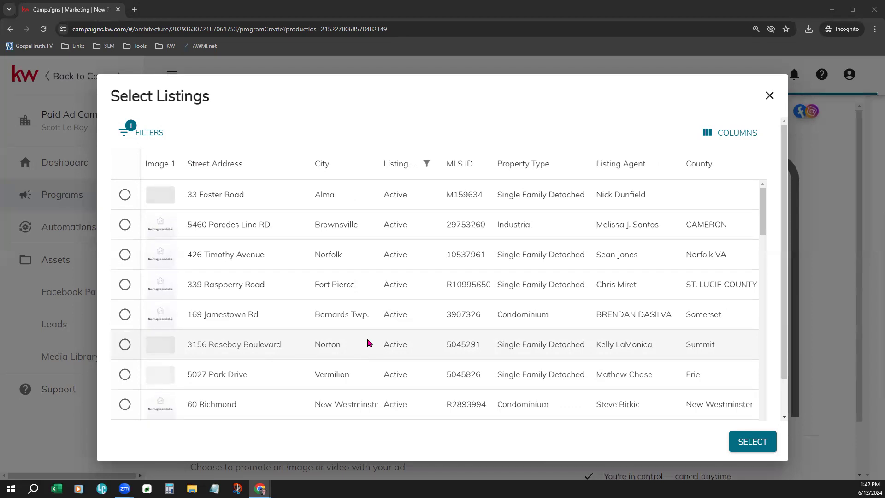
scroll(371, 342, down, 5)
scroll(371, 341, down, 15)
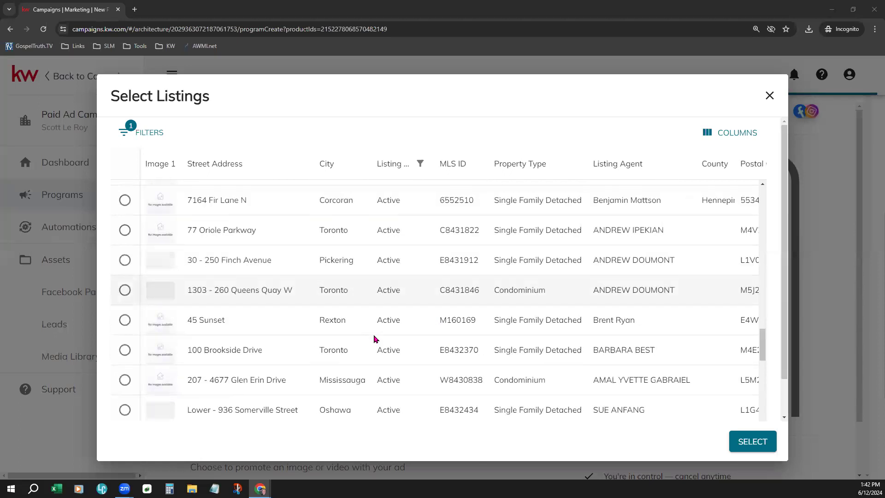
scroll(374, 339, up, 10)
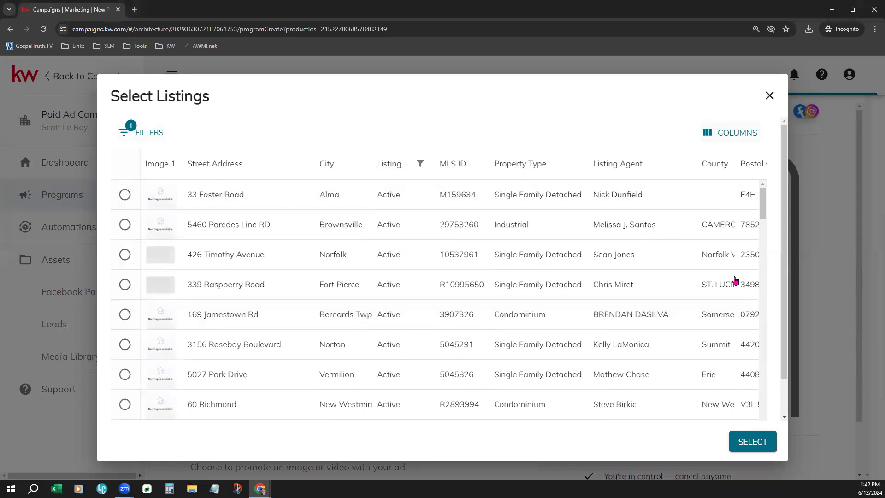
Step: Toggle the Image 1 column off and back on, then scroll the active listings
click(722, 133)
click(724, 183)
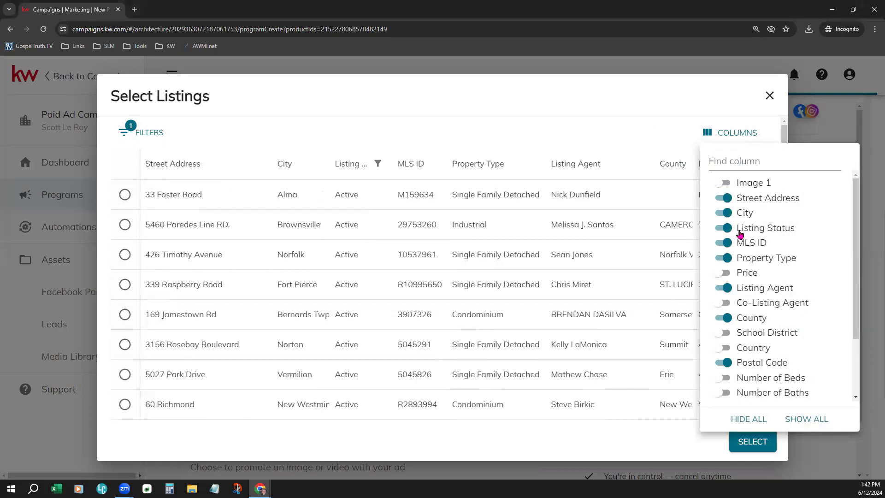
click(731, 184)
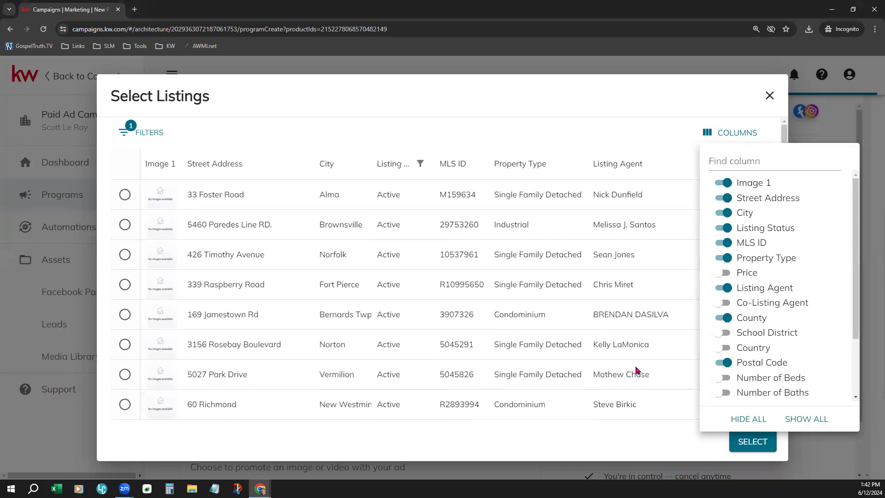
click(657, 114)
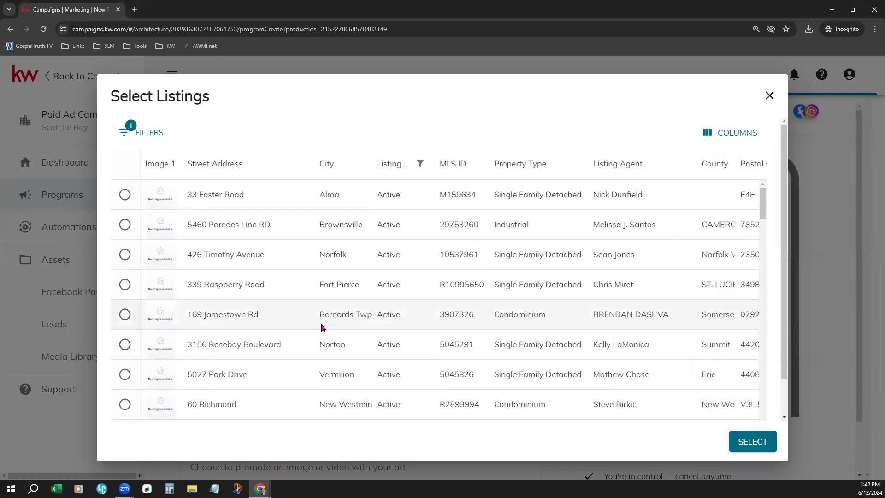
scroll(331, 327, down, 3)
scroll(325, 324, down, 10)
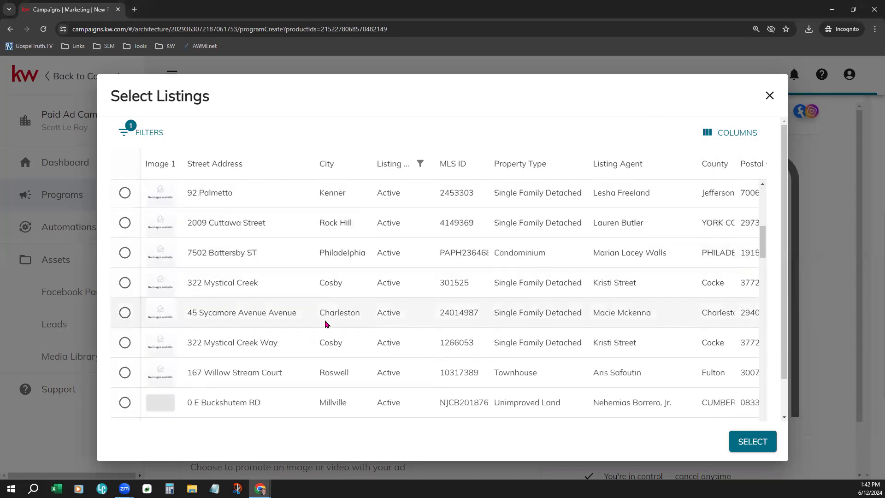
scroll(325, 324, down, 15)
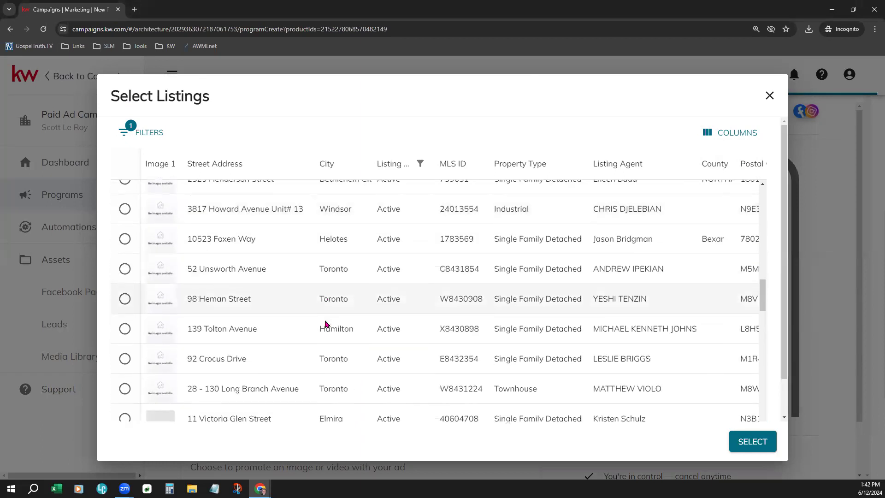
scroll(325, 320, down, 18)
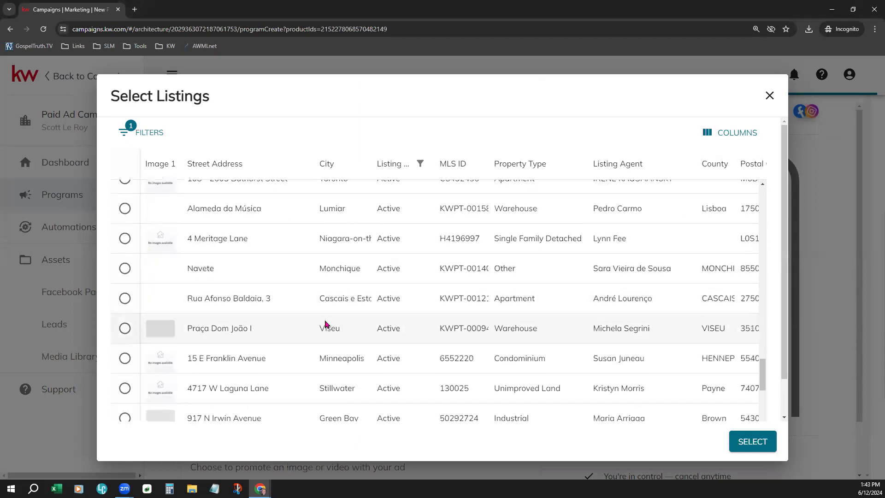
scroll(325, 324, down, 5)
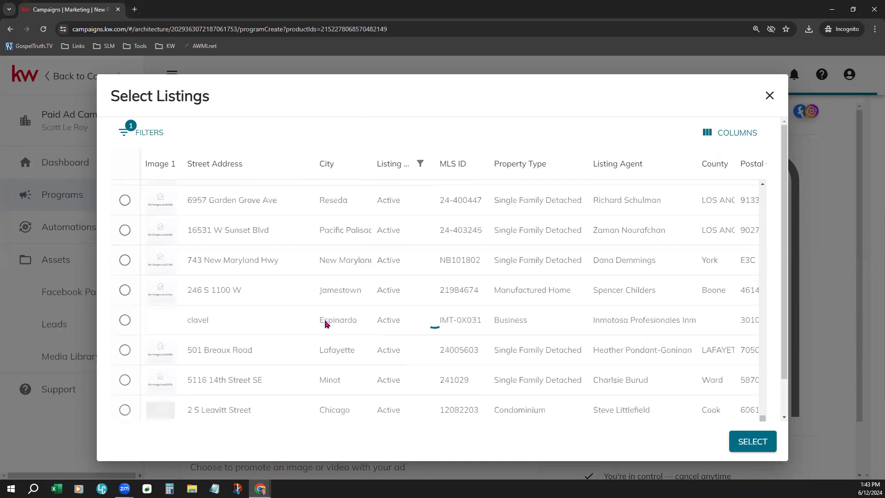
click(147, 133)
click(157, 228)
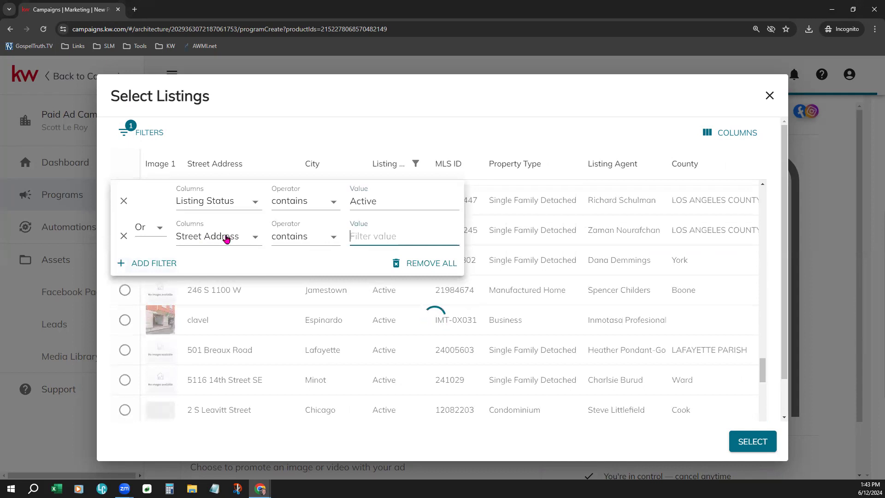
click(226, 237)
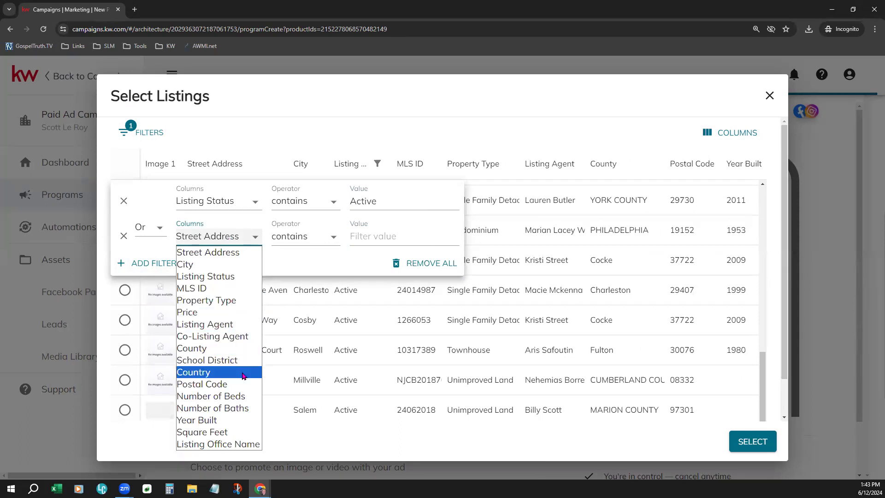
click(202, 383)
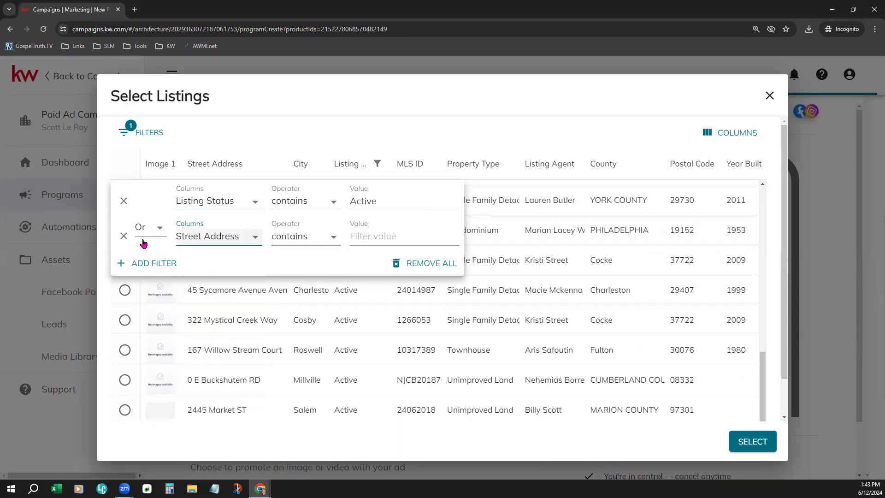
click(147, 232)
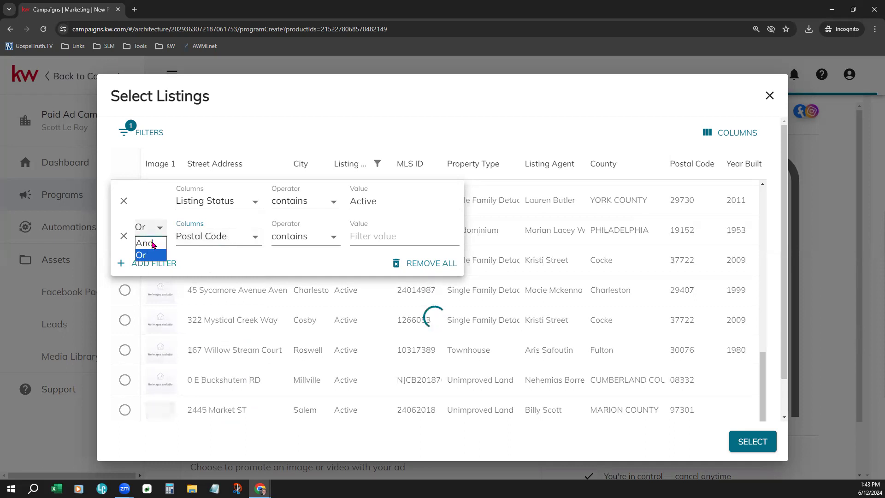
click(153, 243)
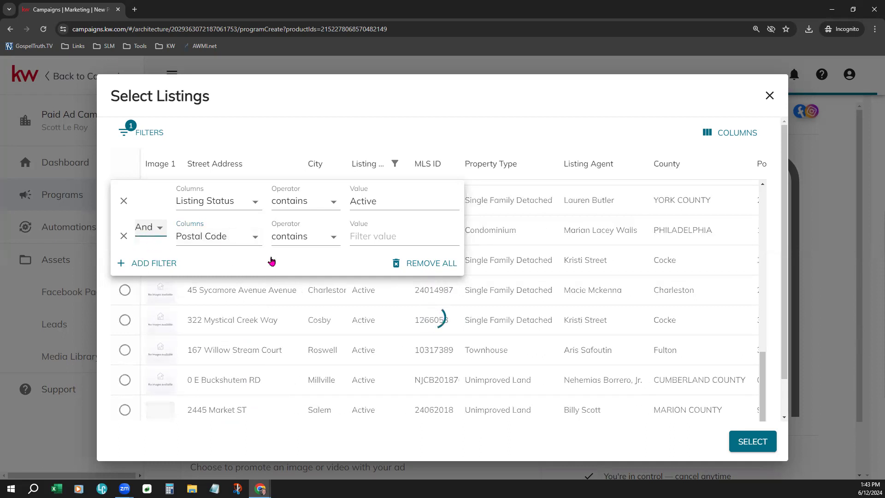
click(373, 236)
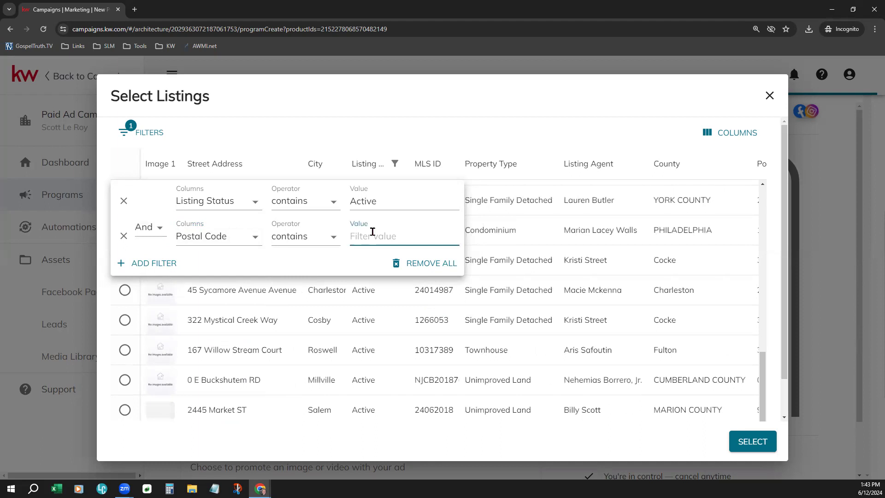
text(29841)
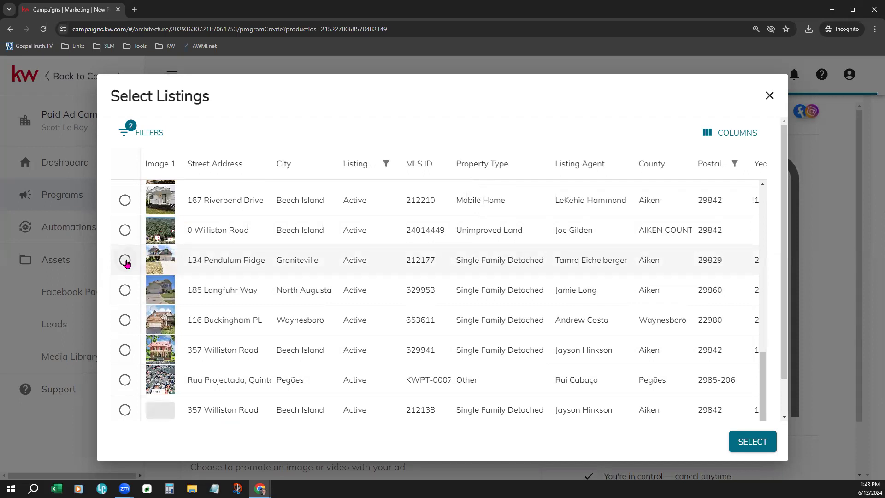
click(125, 290)
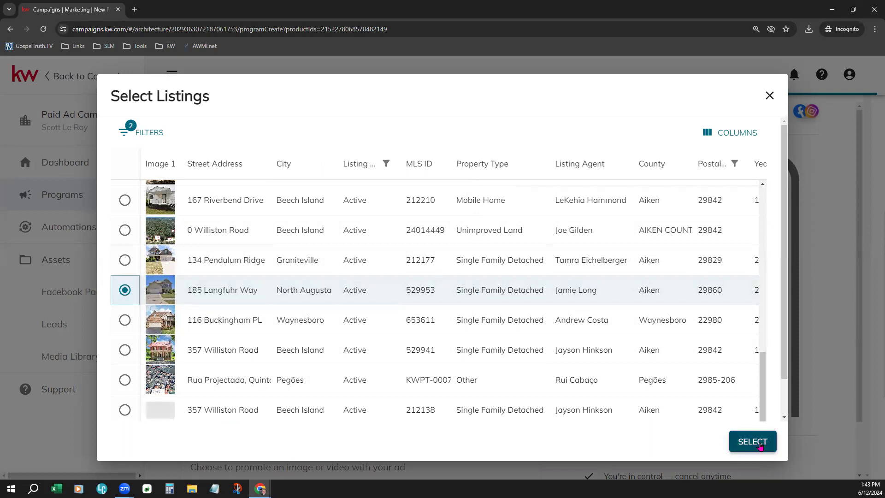
click(759, 445)
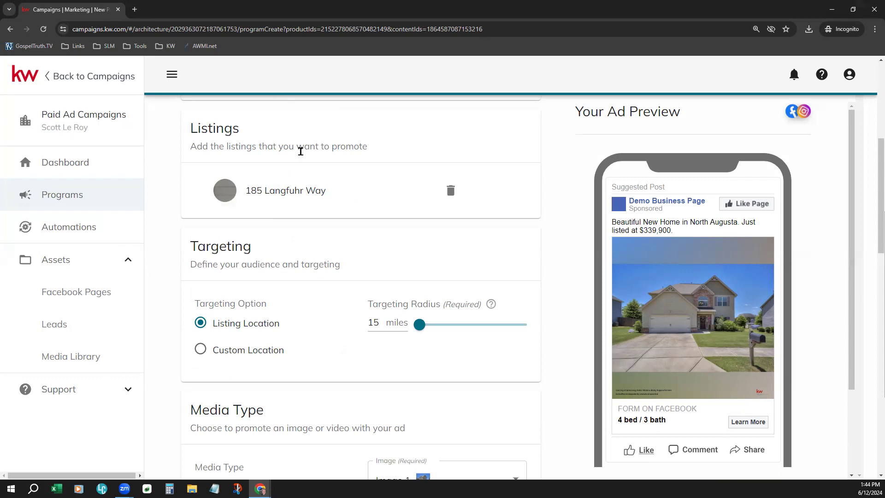
Step: Adjust the Targeting Radius slider, trying up to 47 miles, and settle on 19 miles
scroll(519, 261, down, 2)
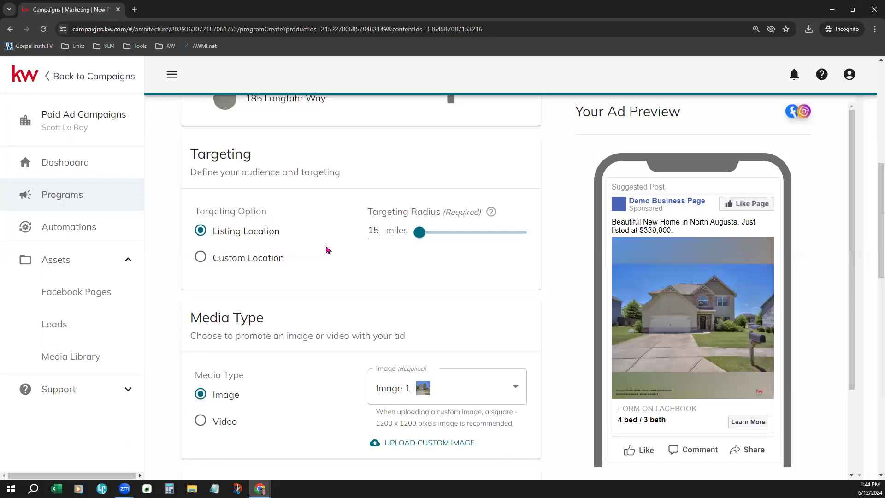
click(422, 231)
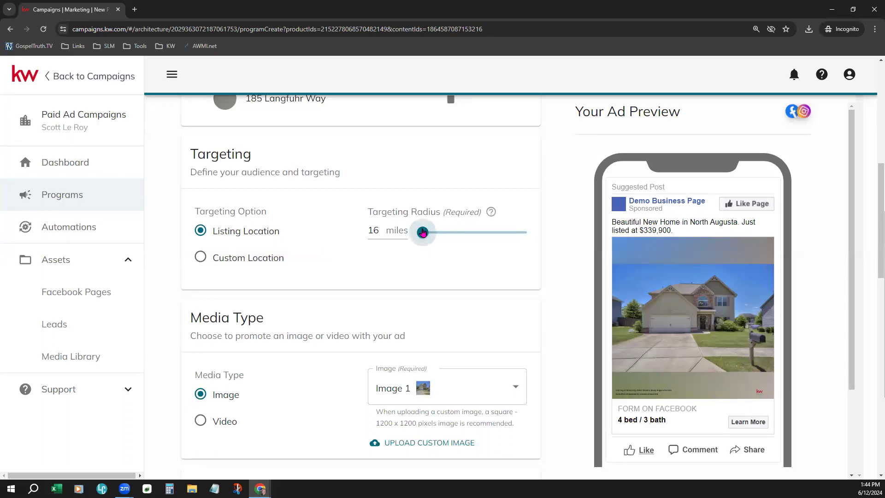
drag(368, 230, 369, 233)
click(381, 232)
drag(423, 237, 520, 232)
drag(462, 240, 435, 238)
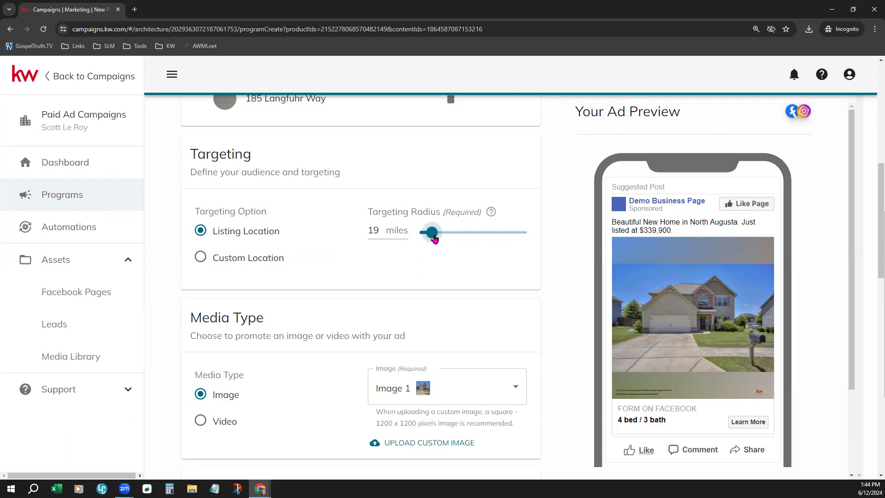
drag(434, 239, 518, 234)
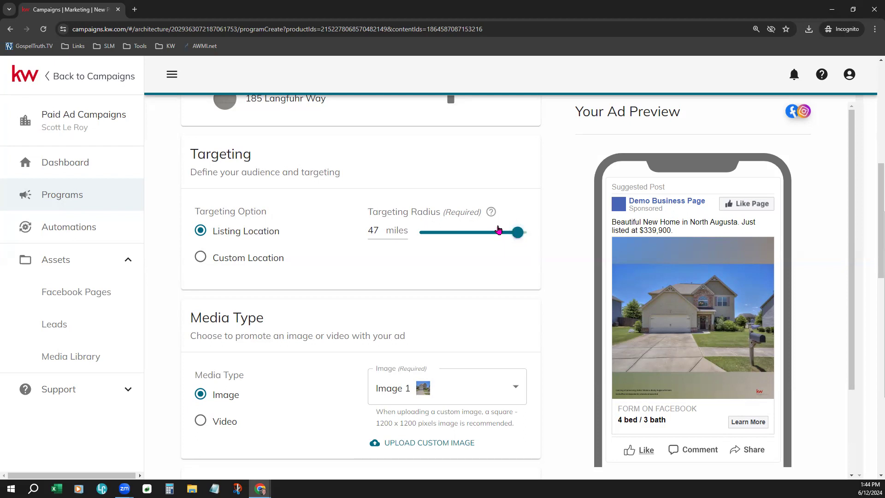
drag(511, 235, 432, 235)
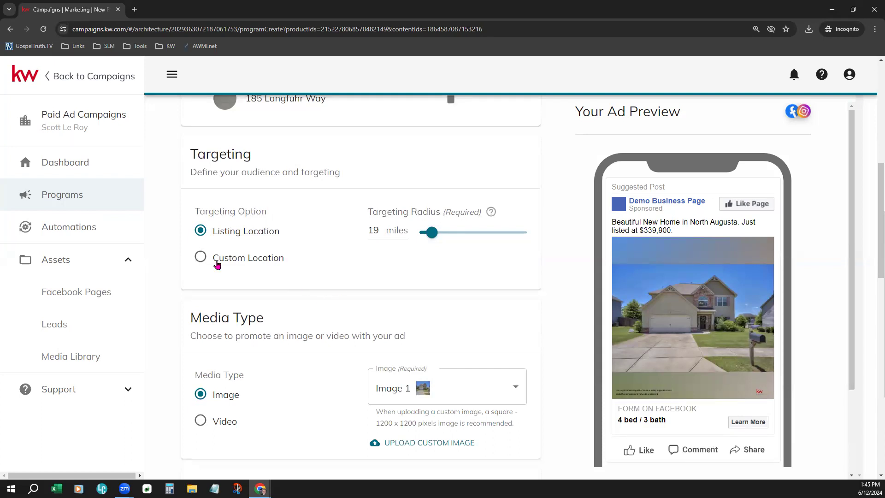
Step: Switch targeting to Custom Location and add Belvedere, SC 29841 and North Augusta, SC 29860
double_click(210, 160)
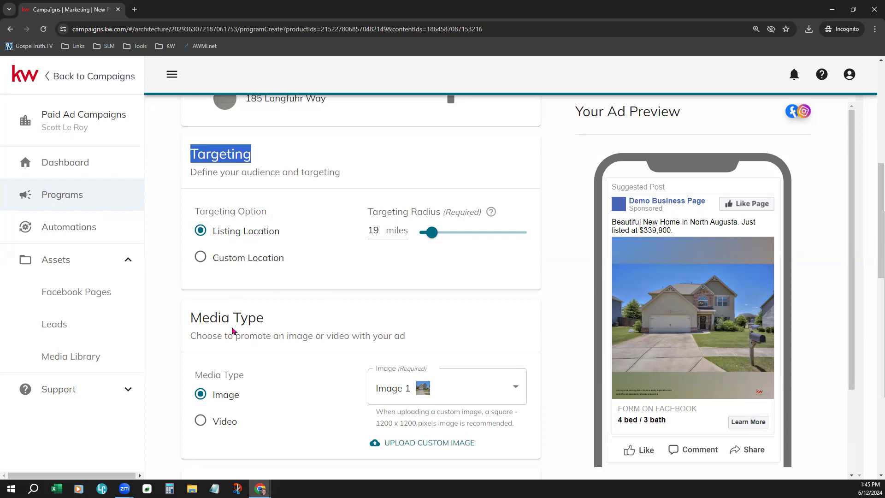
click(201, 260)
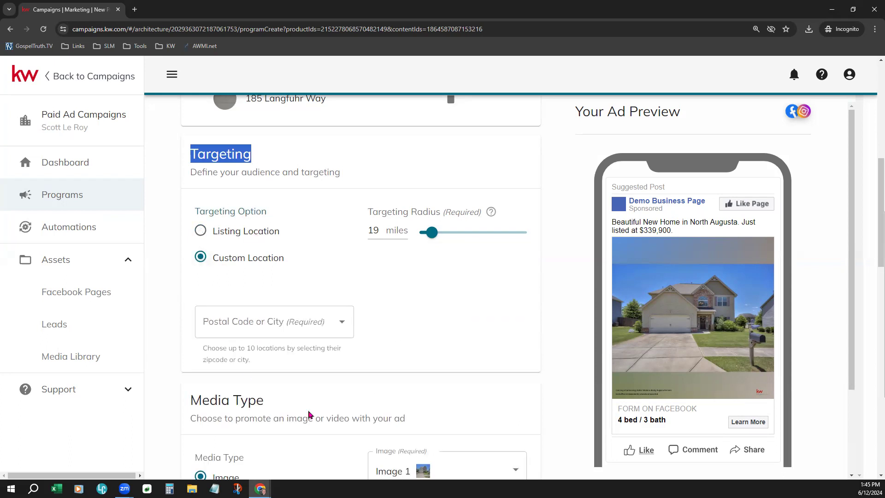
click(280, 327)
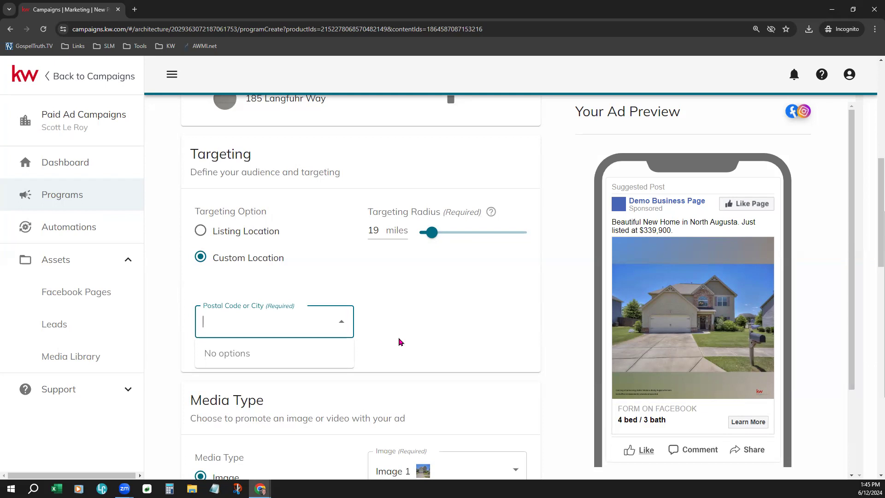
text(29841)
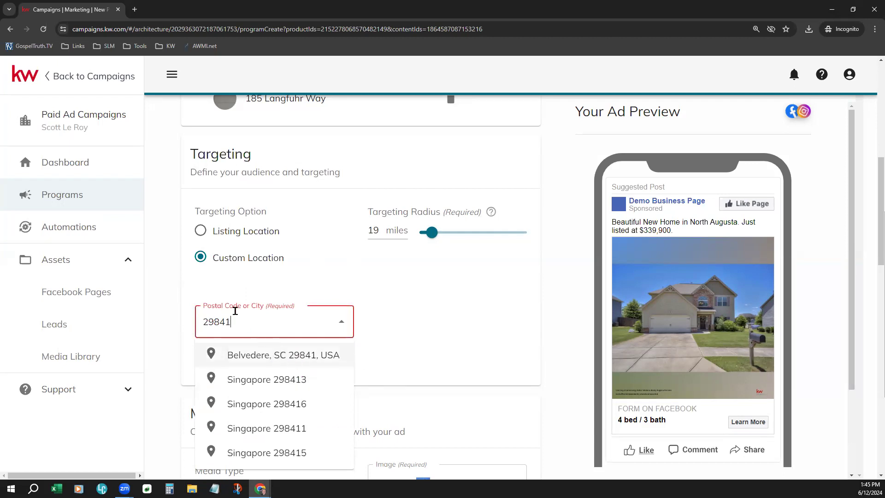
click(306, 357)
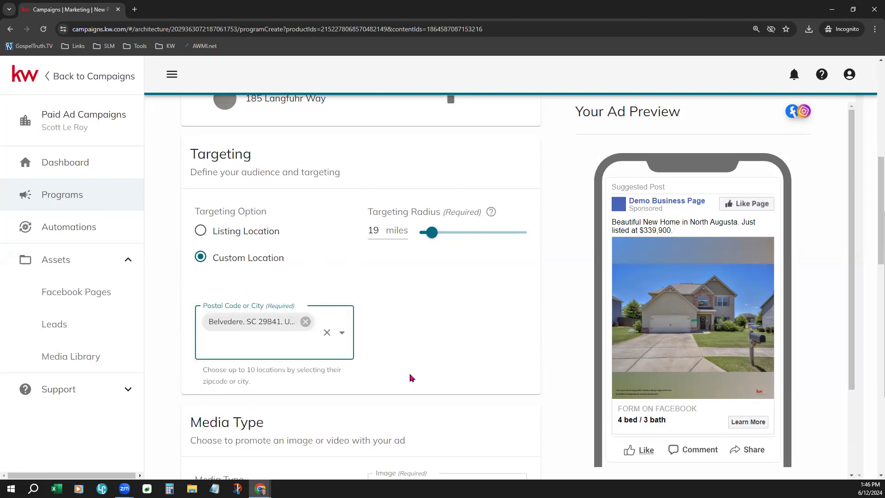
text(29)
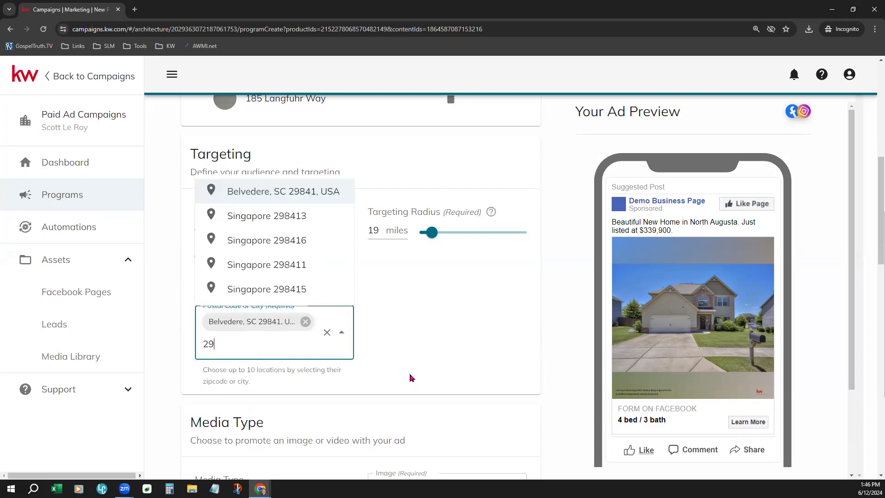
text(860)
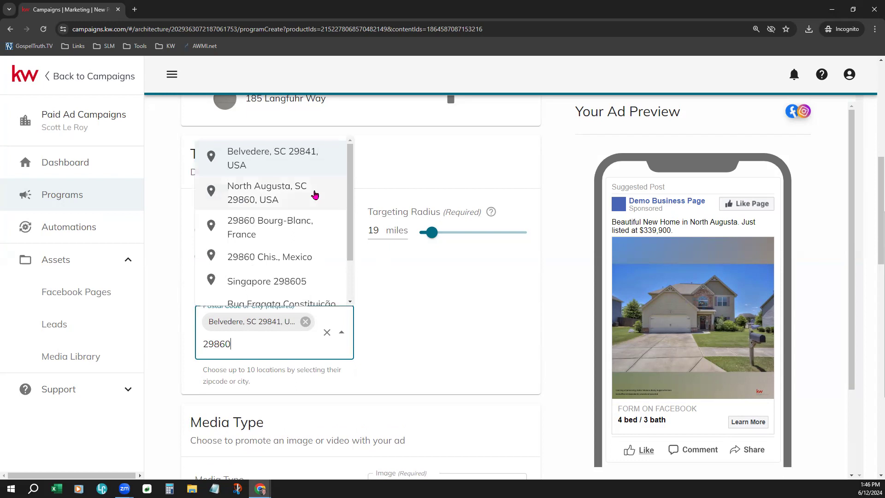
click(272, 199)
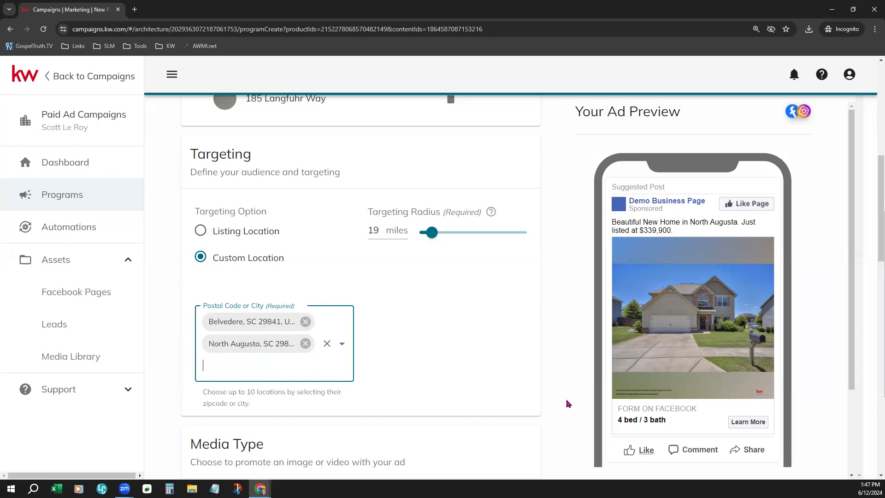
scroll(568, 403, down, 4)
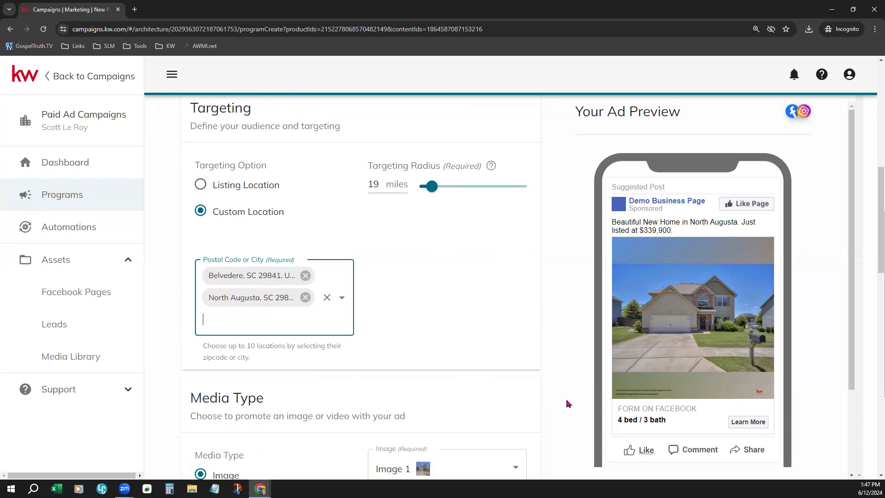
scroll(568, 404, down, 3)
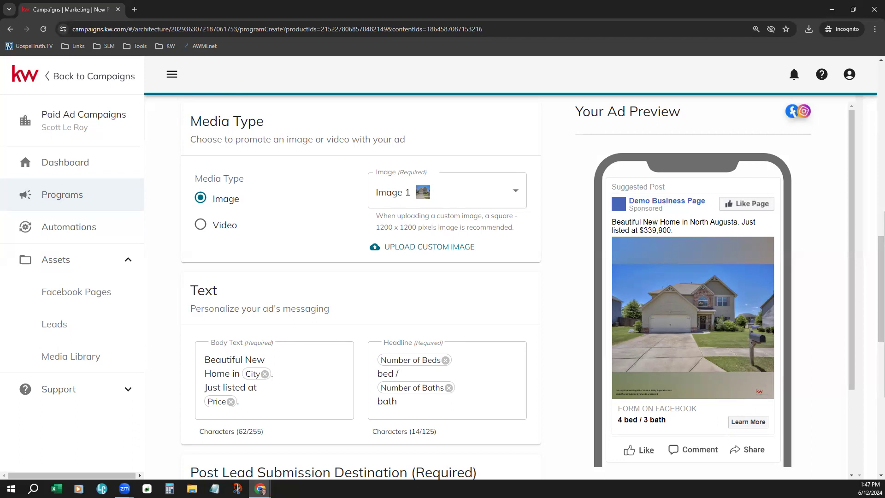
scroll(215, 330, up, 3)
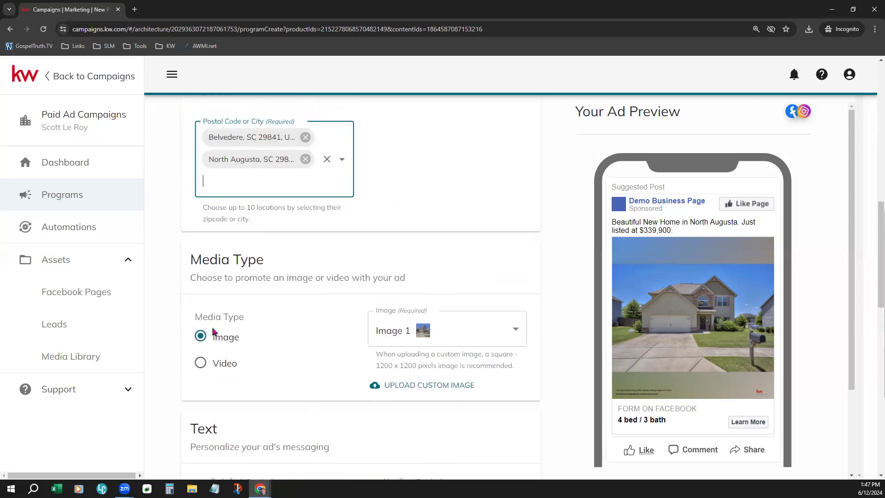
scroll(215, 330, up, 5)
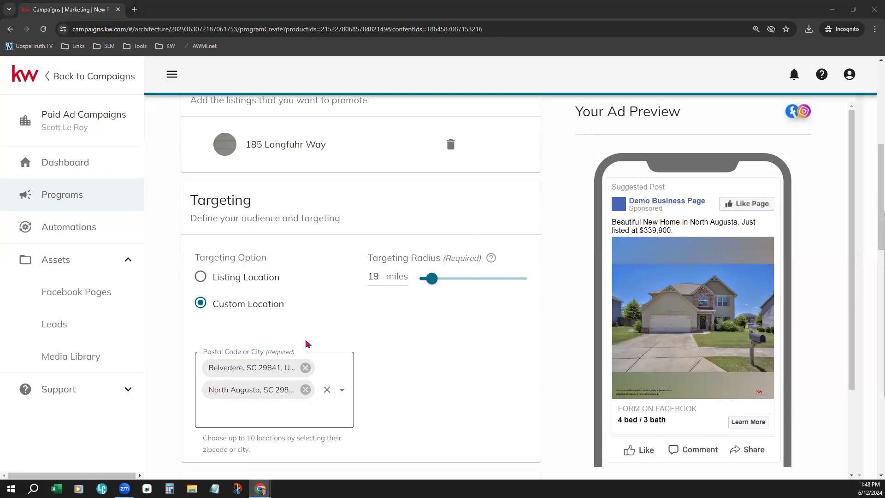
scroll(425, 351, down, 3)
scroll(429, 347, down, 4)
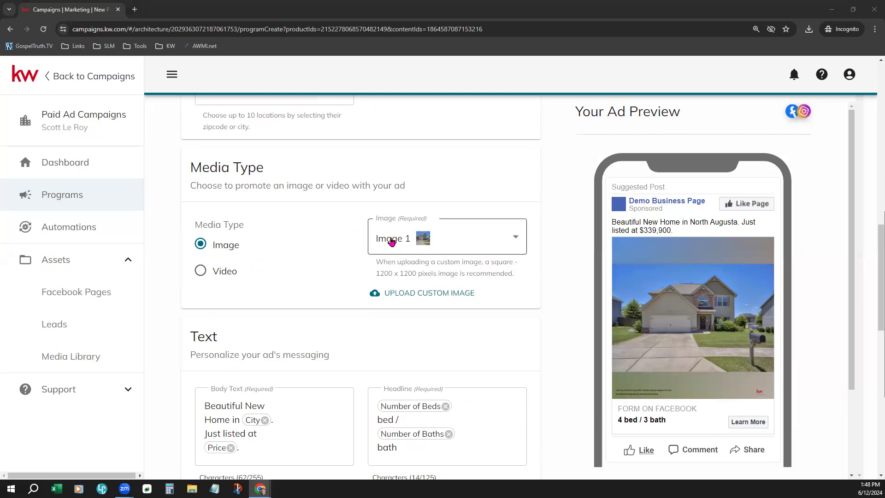
Step: Choose Image 10, the kitchen photo, from the Image dropdown as the ad picture
click(519, 241)
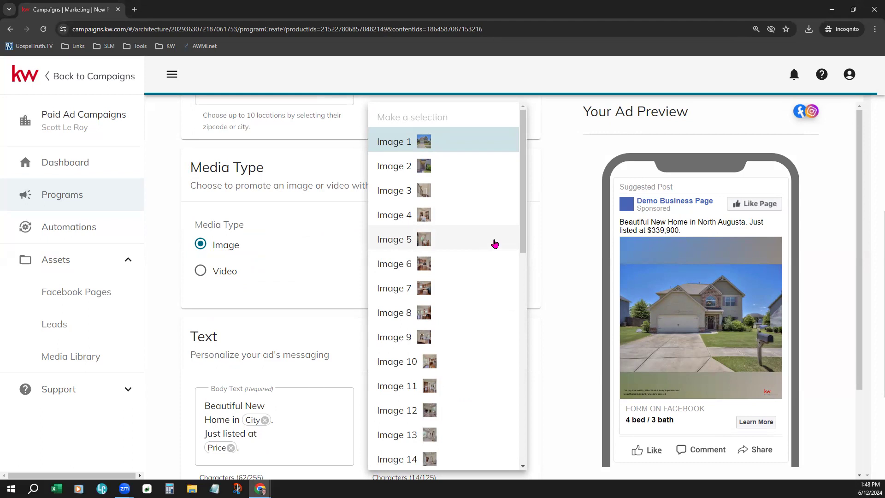
scroll(495, 244, down, 1)
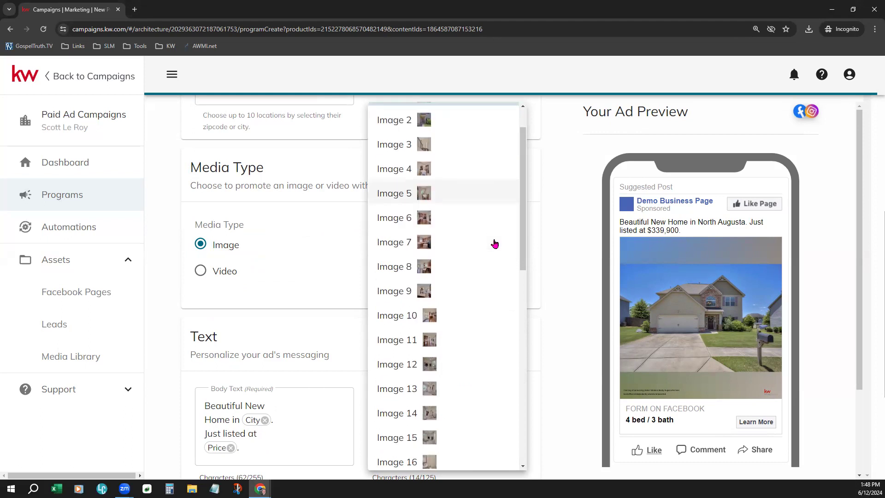
click(443, 321)
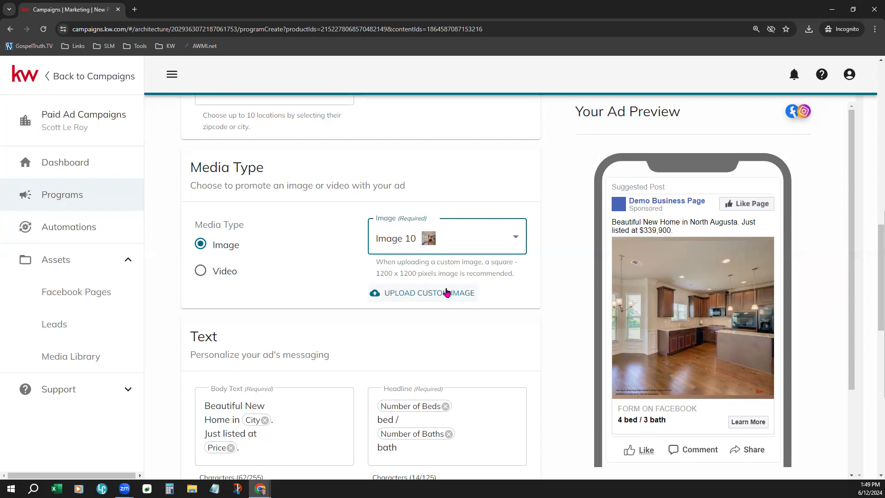
click(216, 268)
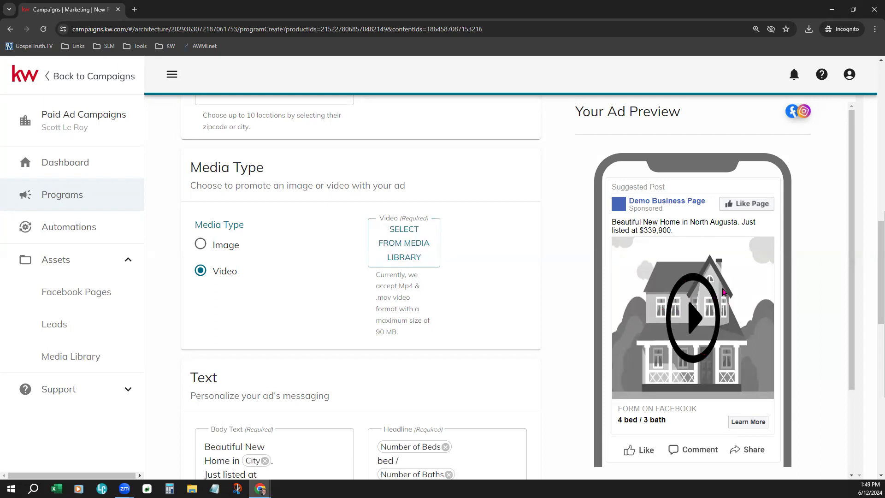
drag(377, 275, 423, 335)
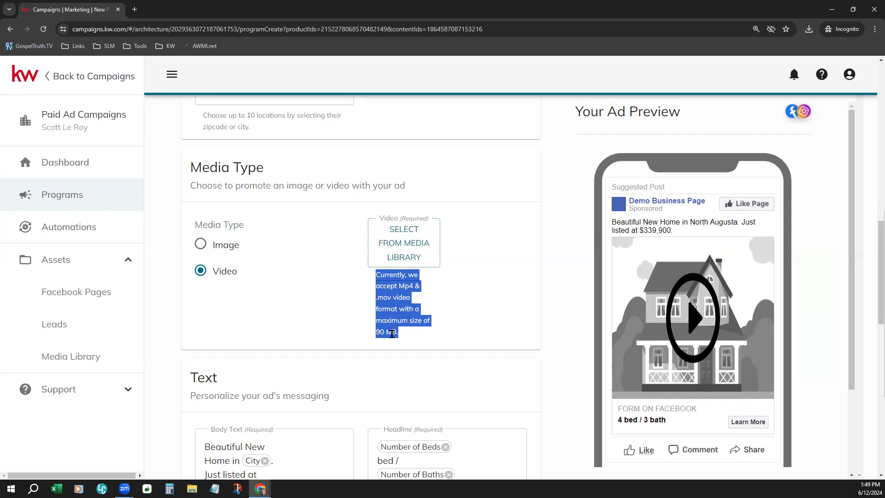
click(292, 314)
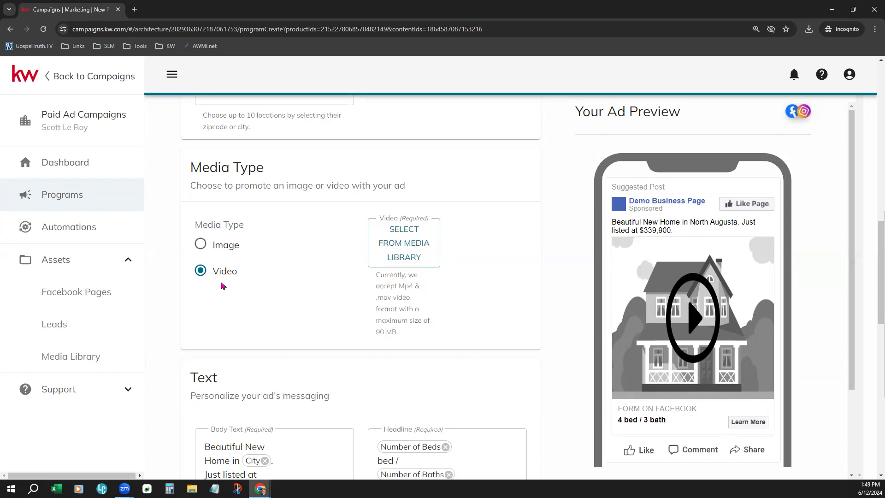
Step: Switch Media Type back to Image and select Image 10, the kitchen photo
click(200, 246)
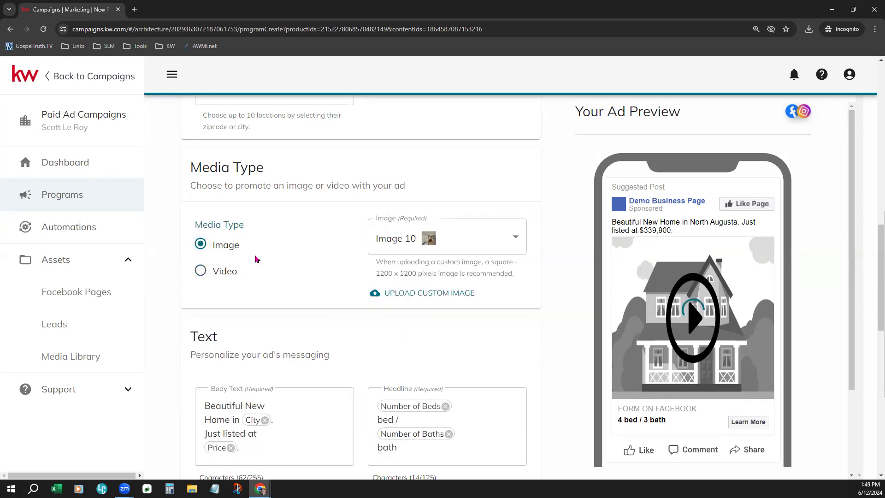
click(514, 238)
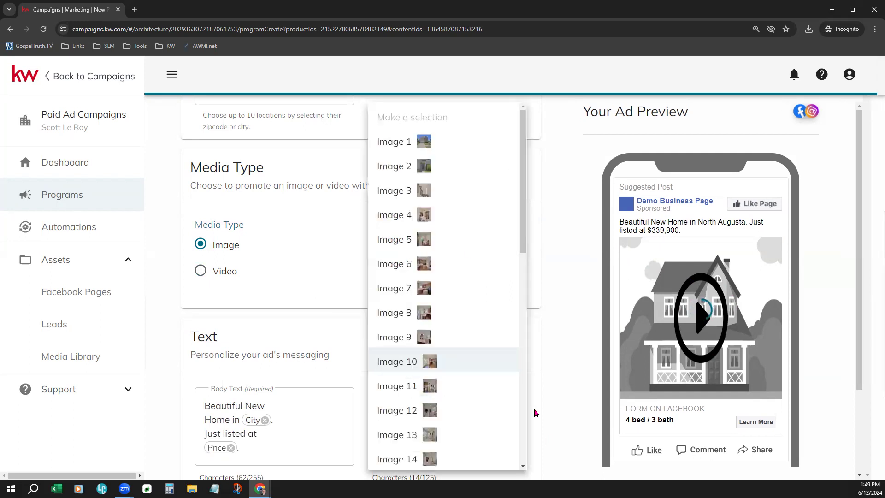
click(450, 368)
scroll(299, 323, down, 2)
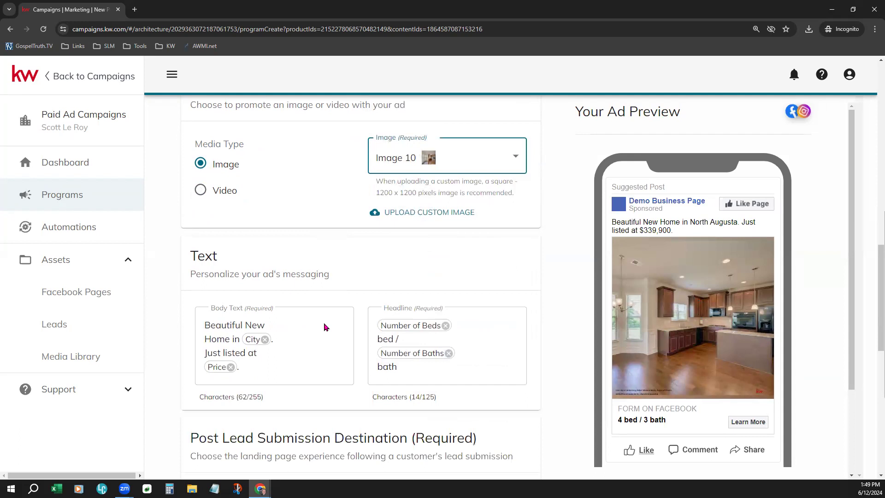
scroll(324, 328, down, 1)
scroll(324, 323, down, 1)
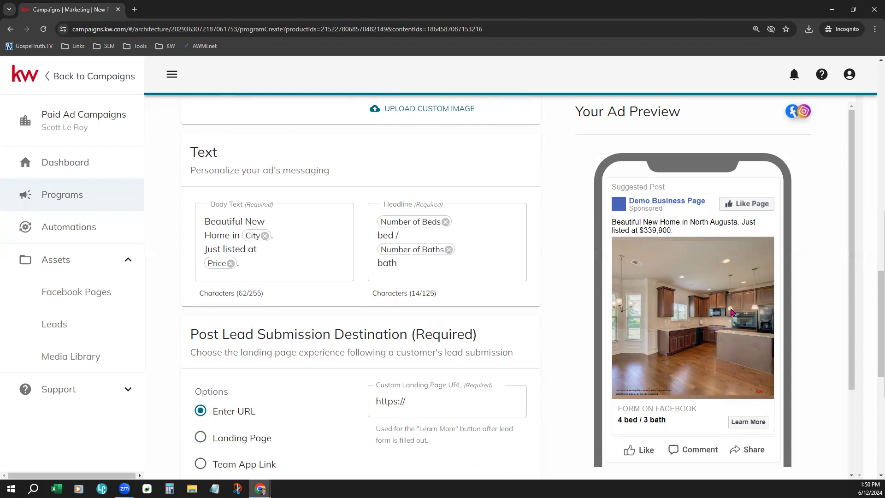
scroll(733, 312, down, 1)
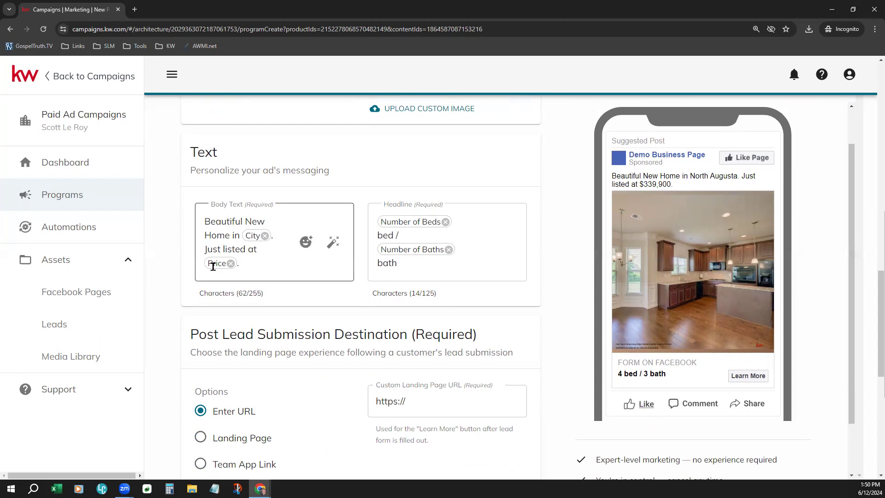
click(238, 204)
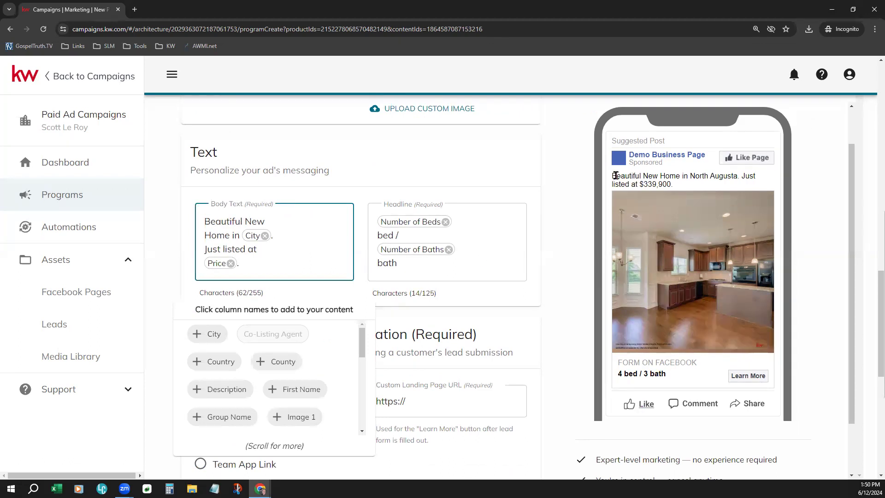
click(632, 180)
click(253, 252)
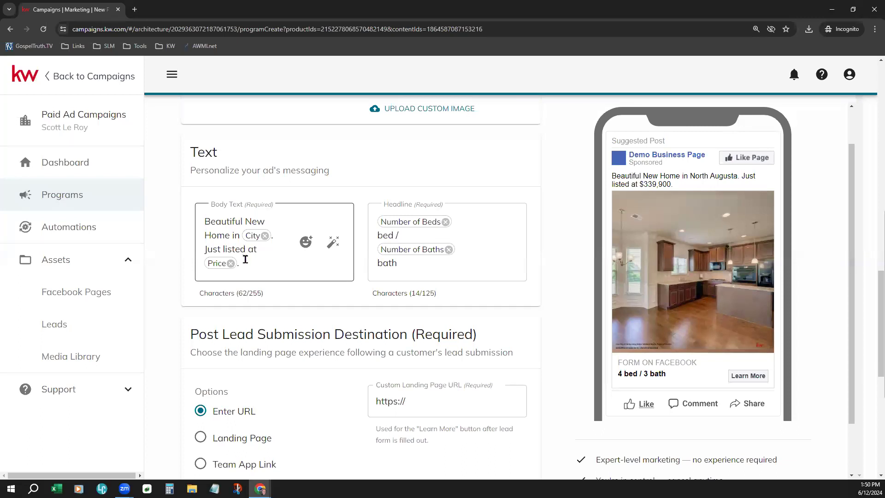
click(253, 235)
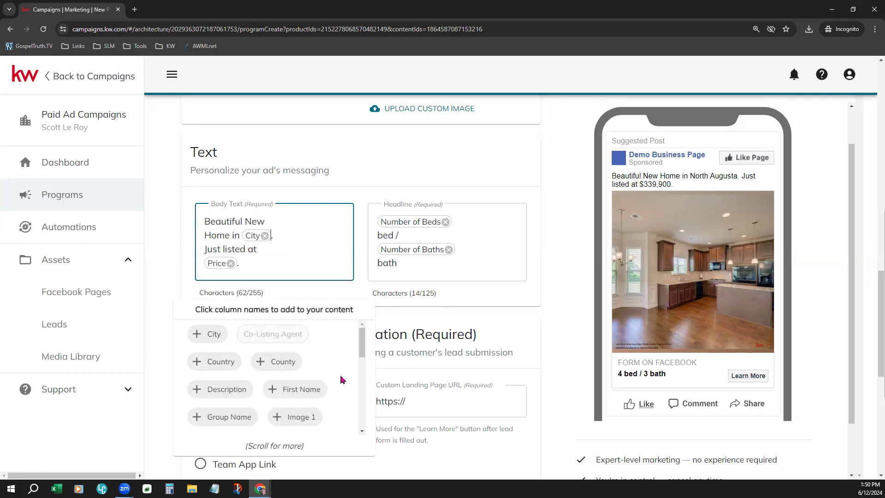
scroll(327, 380, down, 1)
scroll(325, 380, down, 3)
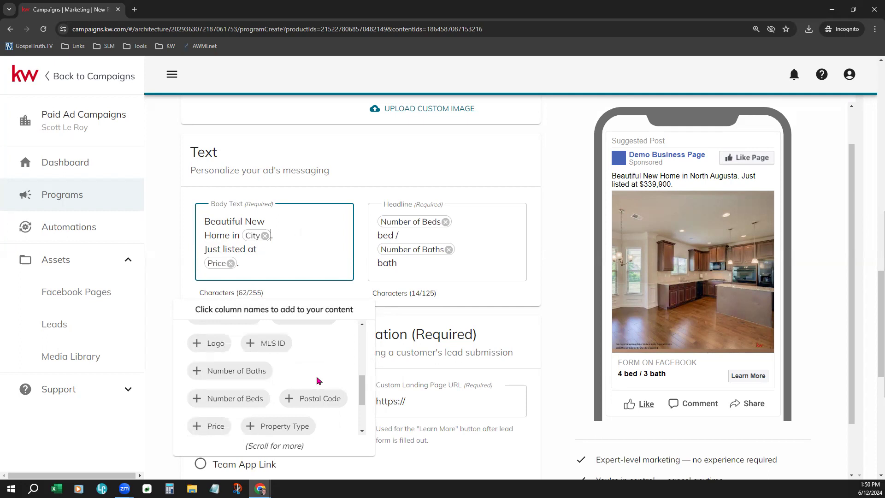
scroll(316, 380, down, 1)
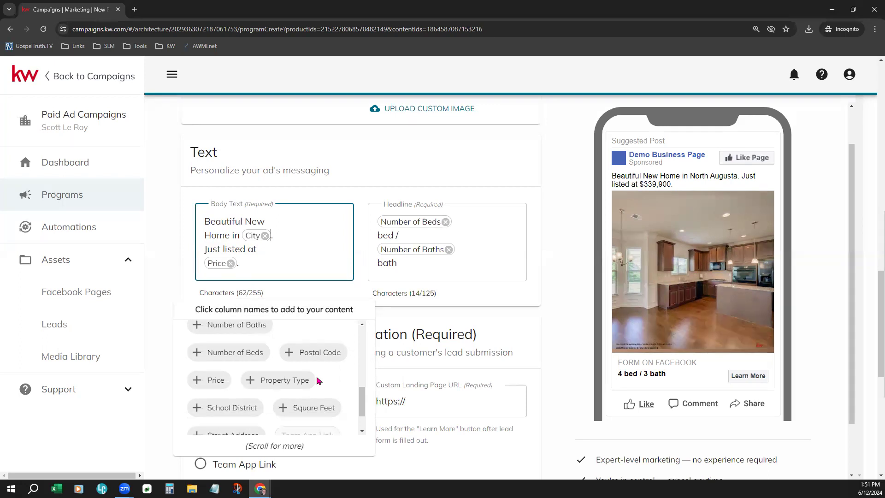
scroll(318, 380, up, 1)
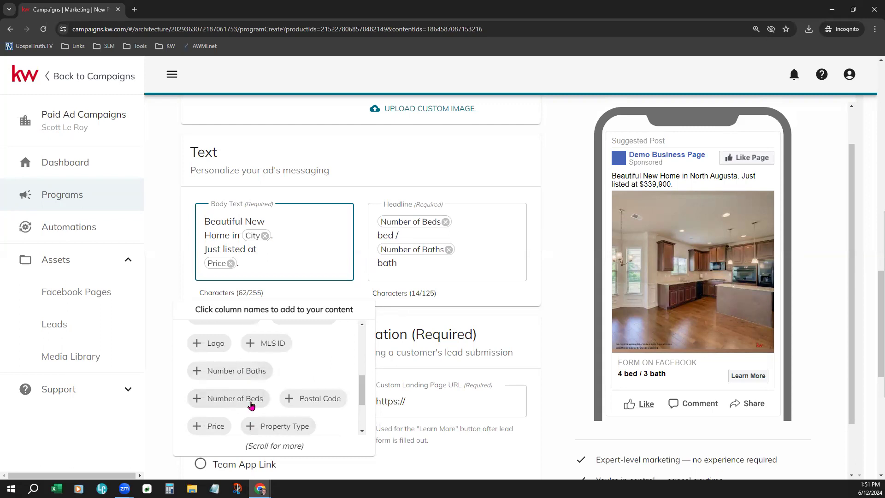
scroll(308, 385, down, 3)
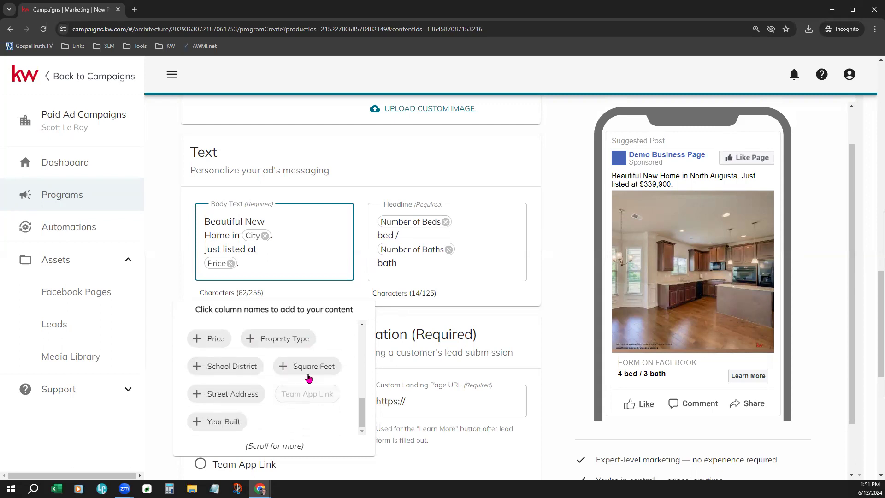
scroll(309, 375, up, 1)
scroll(310, 376, up, 8)
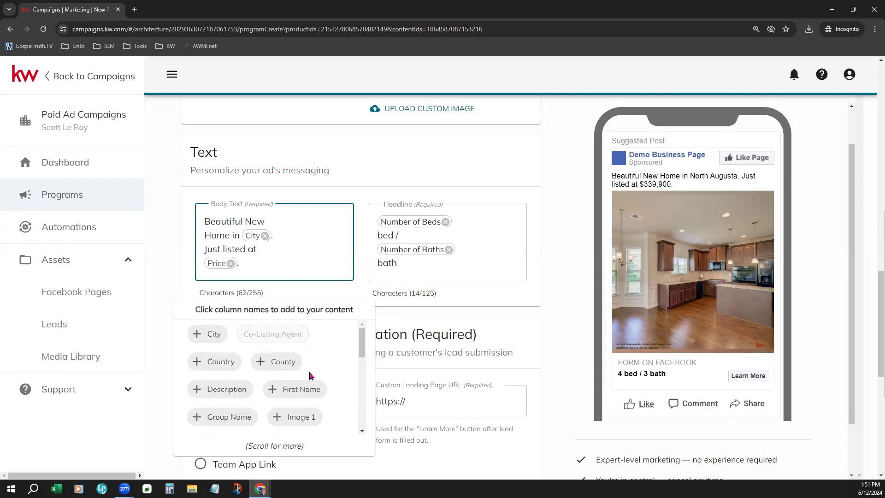
click(319, 179)
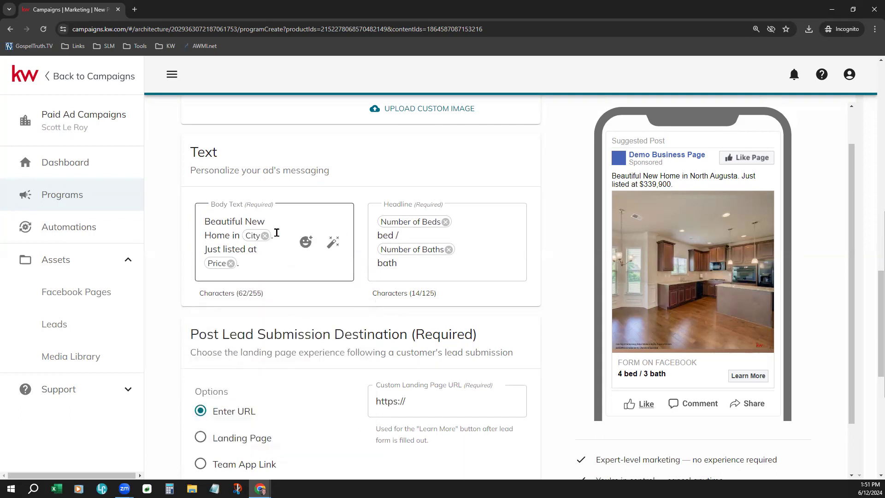
Step: Insert the Red Heart emoji, found by searching 'heart', right after City in Body Text
click(304, 253)
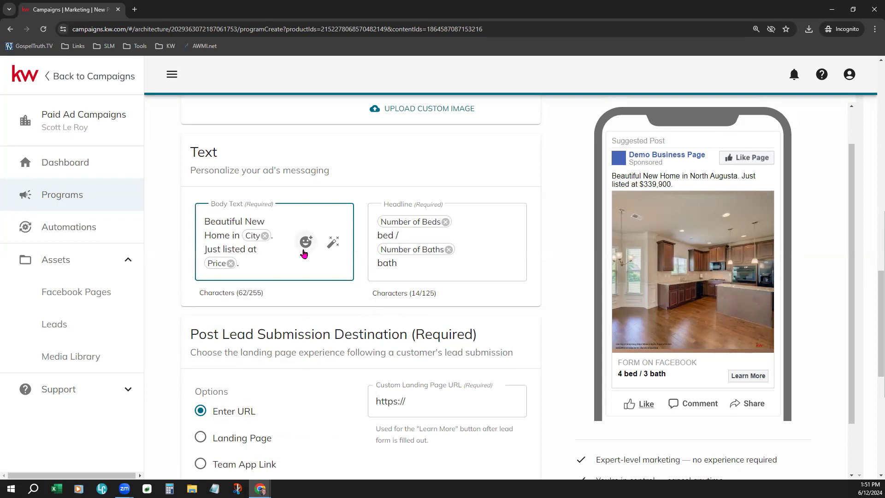
click(304, 251)
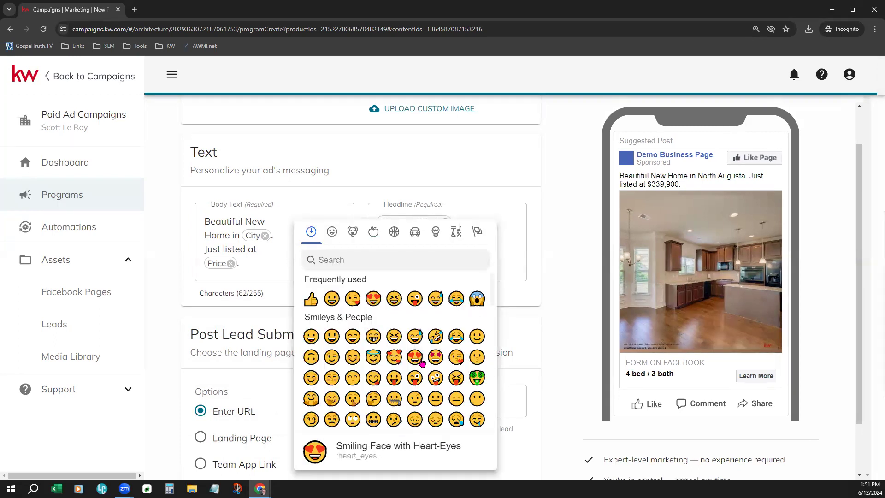
click(400, 263)
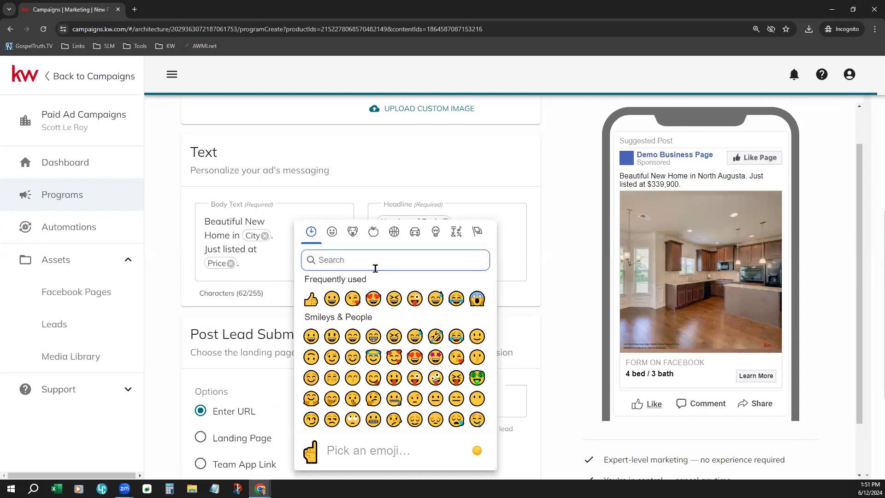
text(heart)
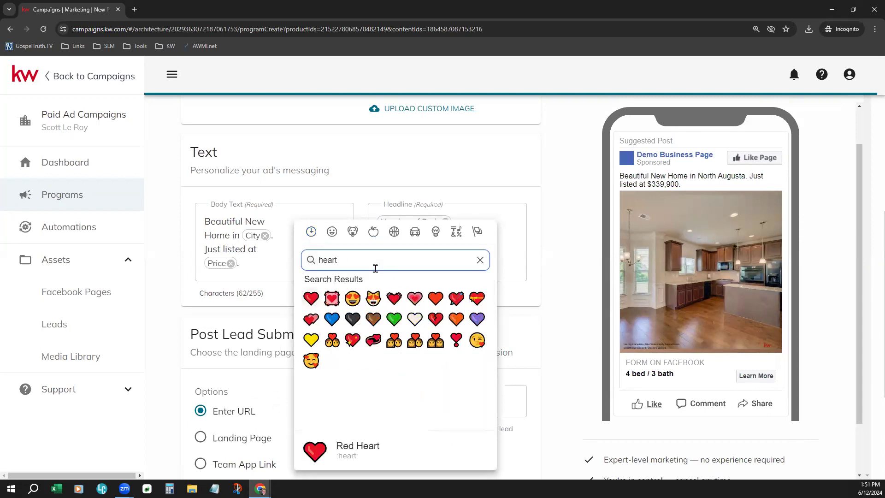
click(311, 298)
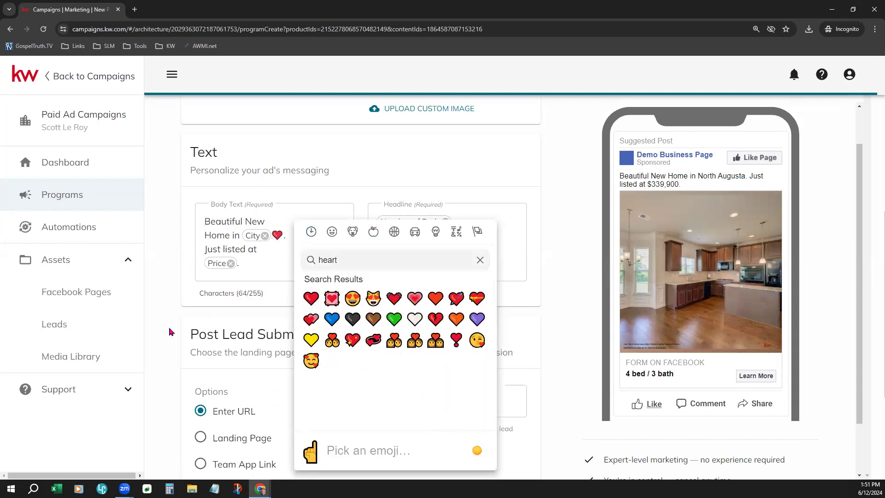
click(272, 285)
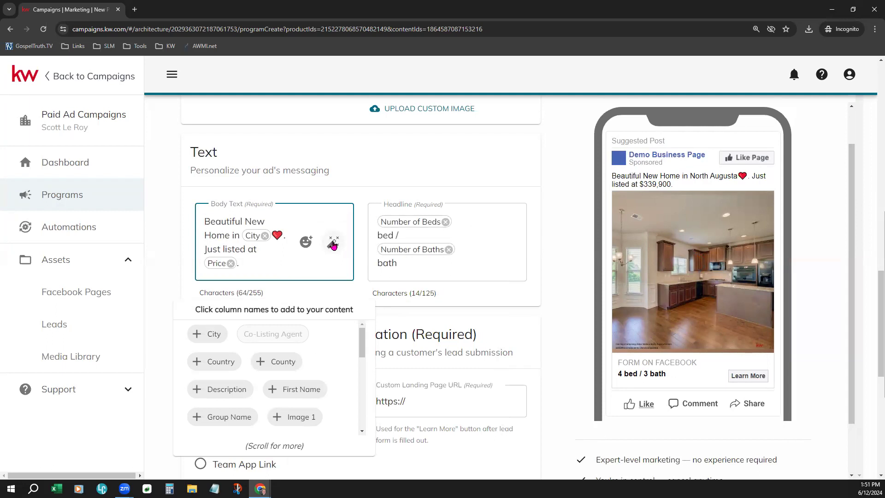
Step: Open Write with AI for the body text and restyle the draft in the Vibrant style
click(333, 243)
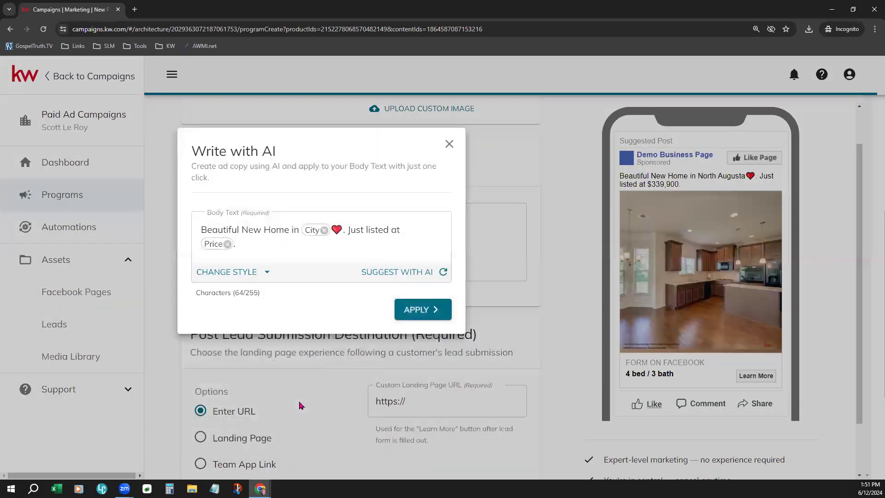
click(247, 276)
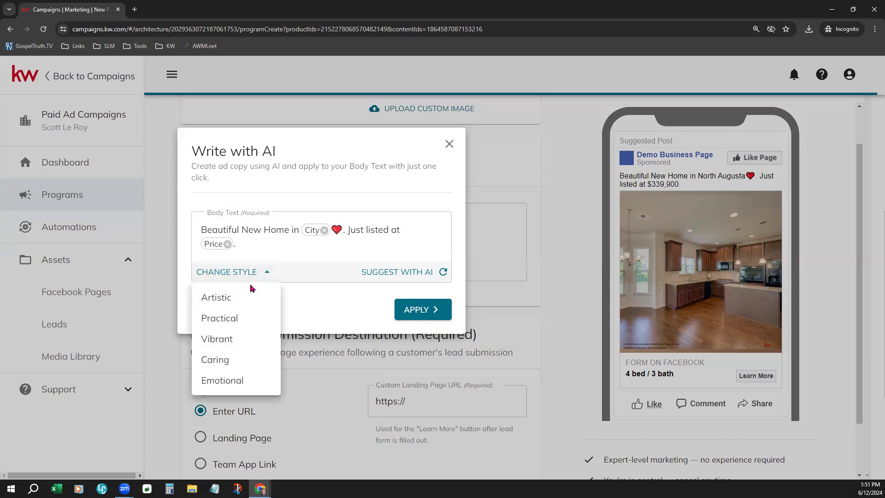
click(254, 347)
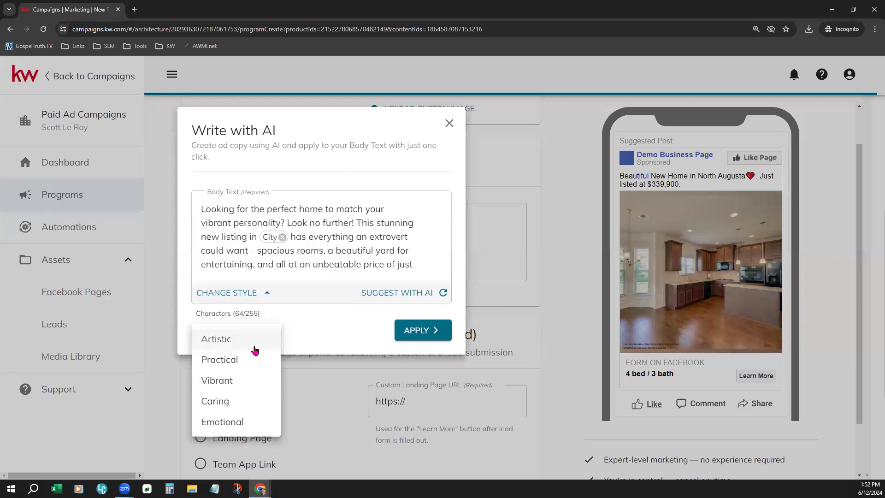
click(344, 350)
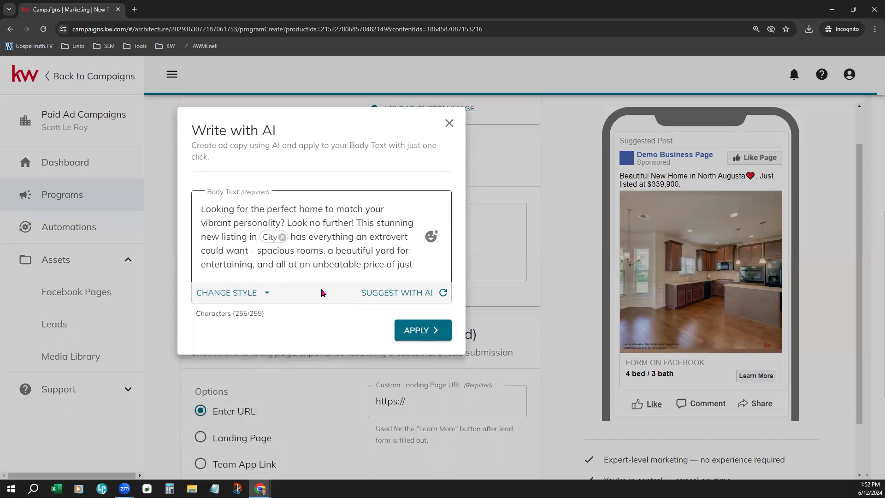
Step: Review the AI draft and regenerate it in the Emotional style
click(345, 255)
drag(333, 265, 384, 264)
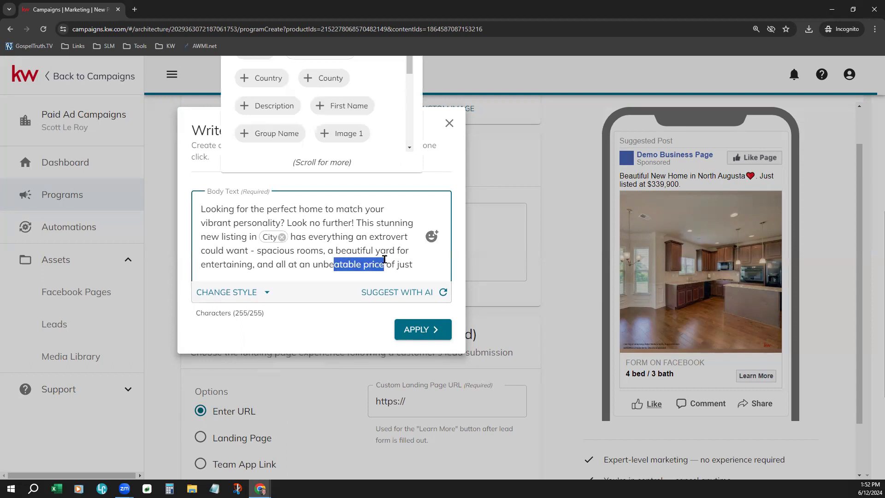
click(305, 332)
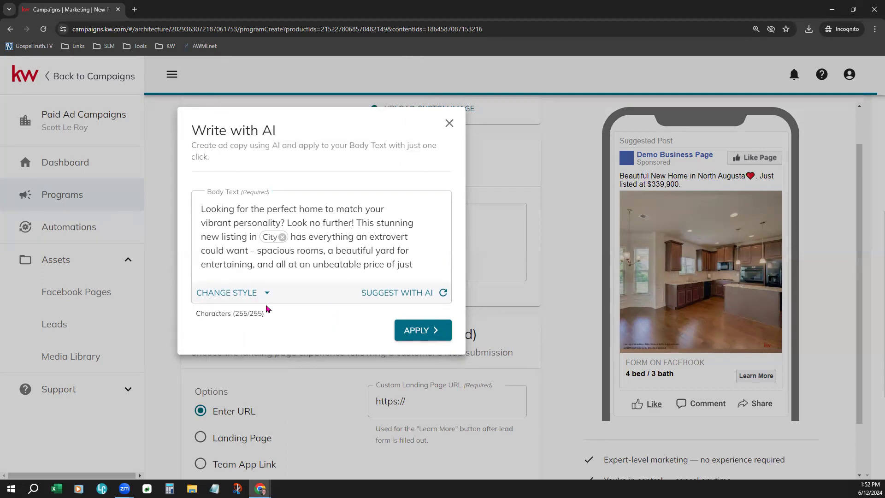
click(235, 295)
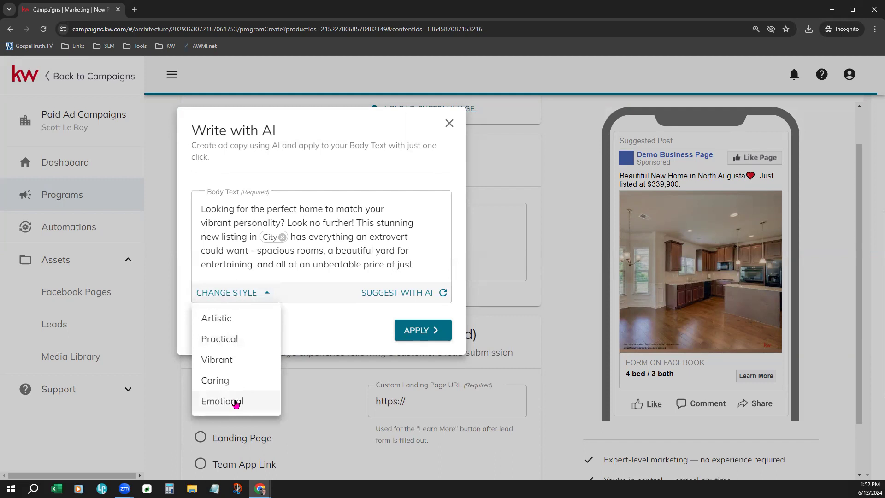
click(235, 403)
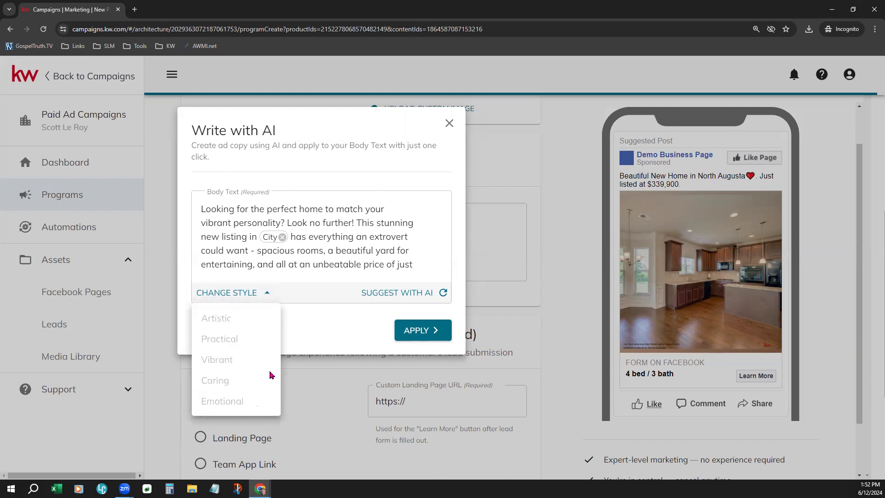
click(316, 323)
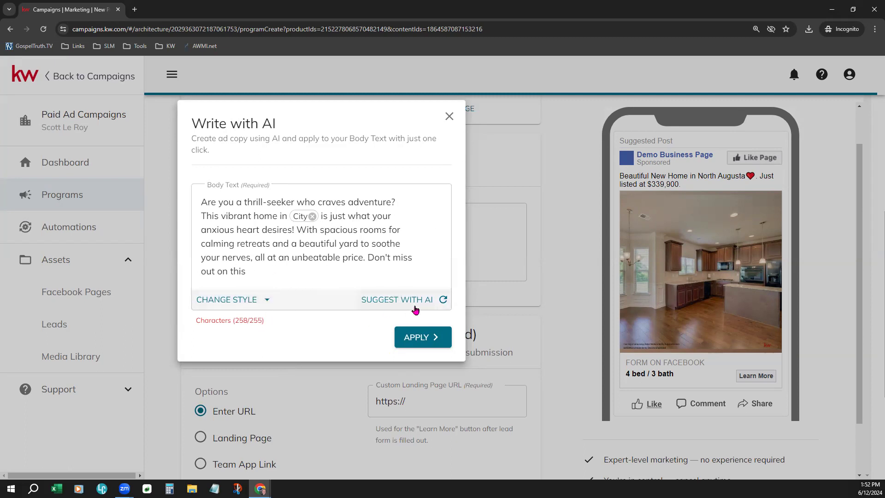
Step: Regenerate the AI copy twice and apply the Wando Woodlands home description to Body Text
click(442, 300)
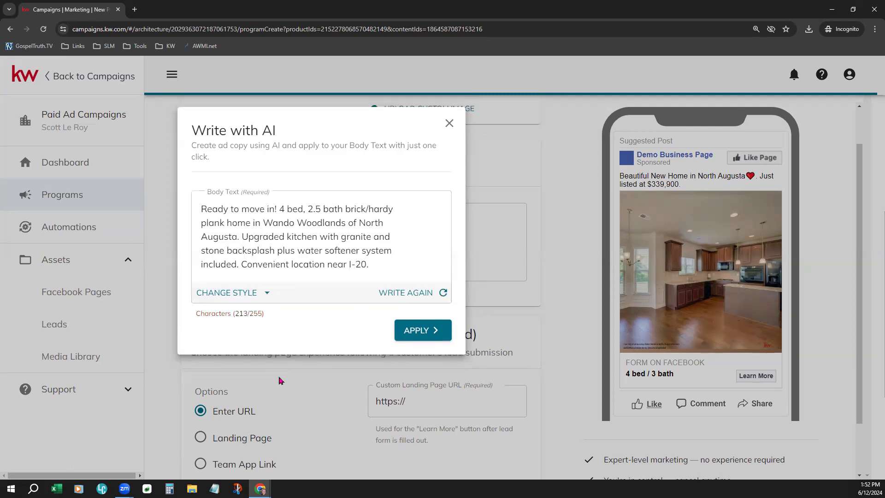
click(404, 293)
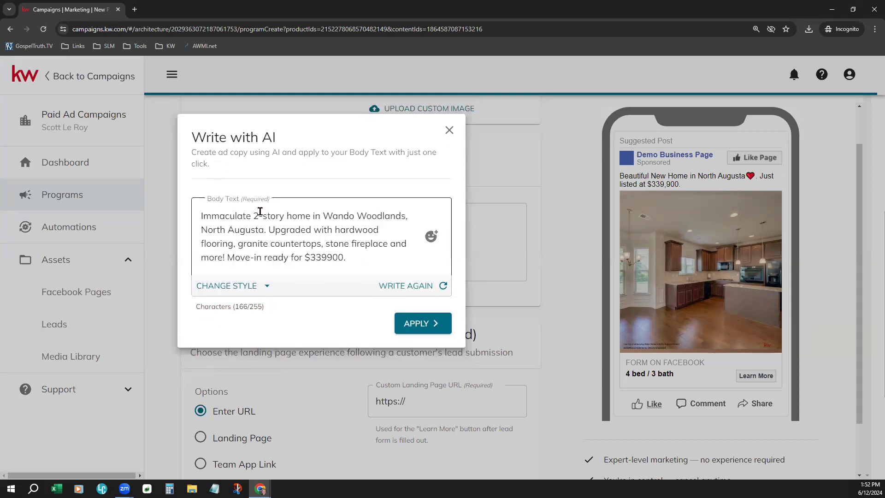
drag(259, 216, 305, 215)
click(331, 240)
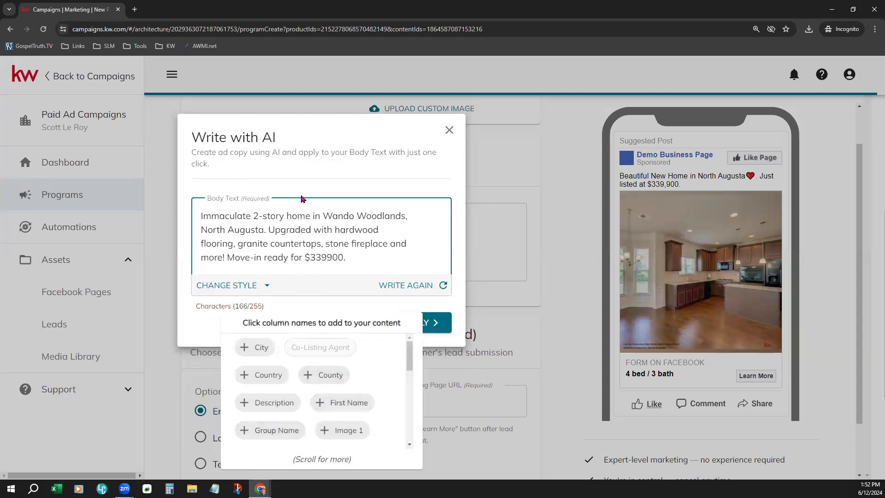
click(290, 228)
click(429, 323)
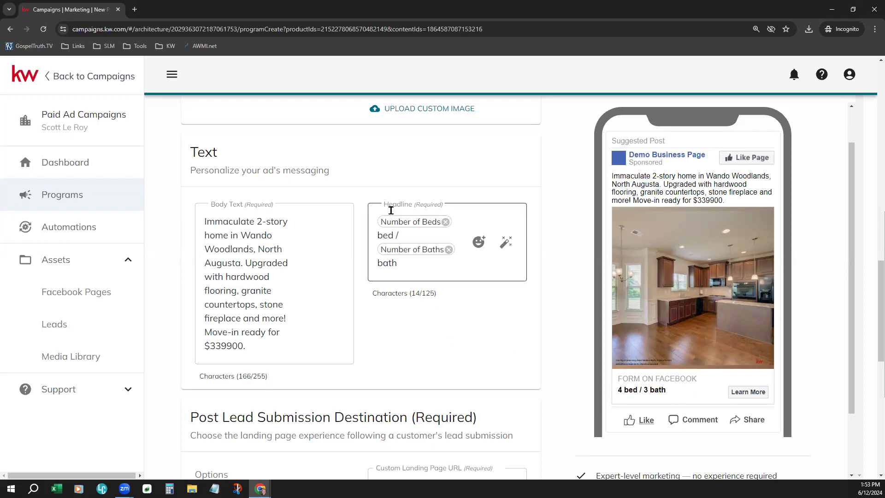
click(417, 206)
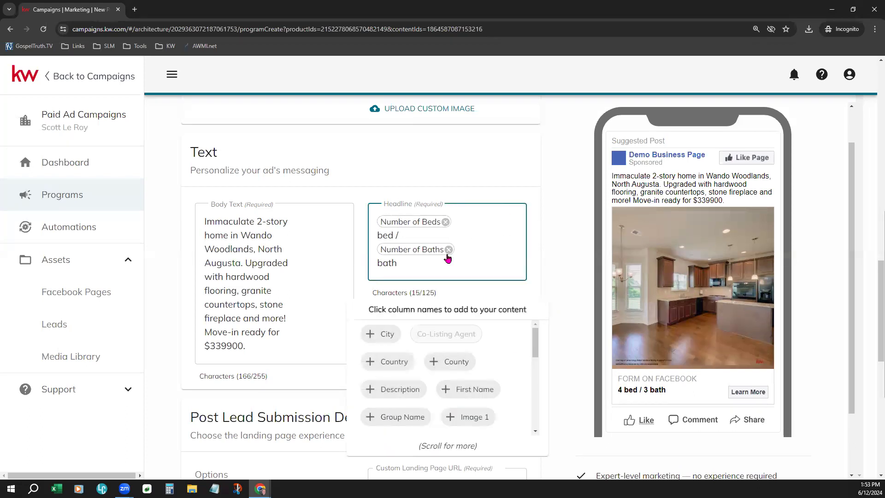
click(570, 376)
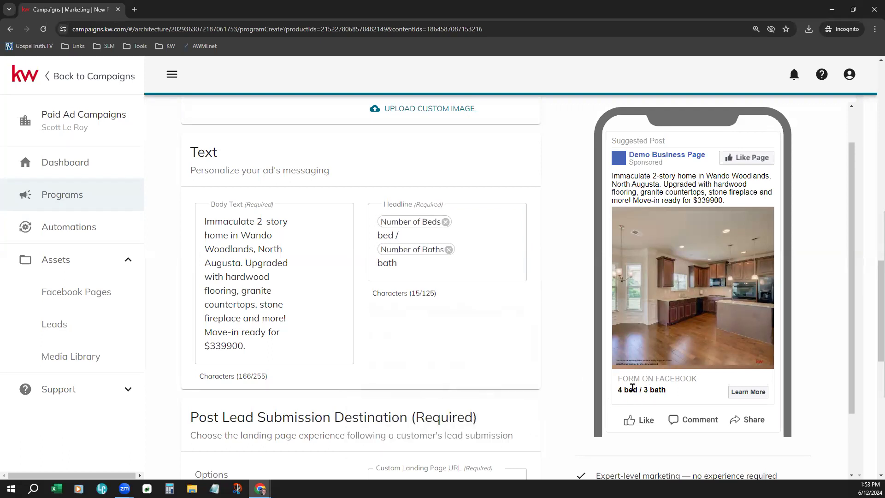
mouse_move(417, 245)
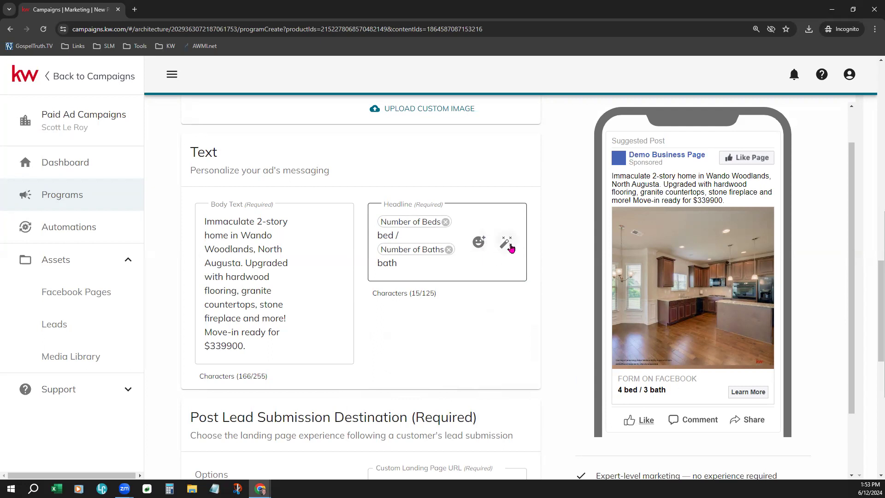
click(414, 262)
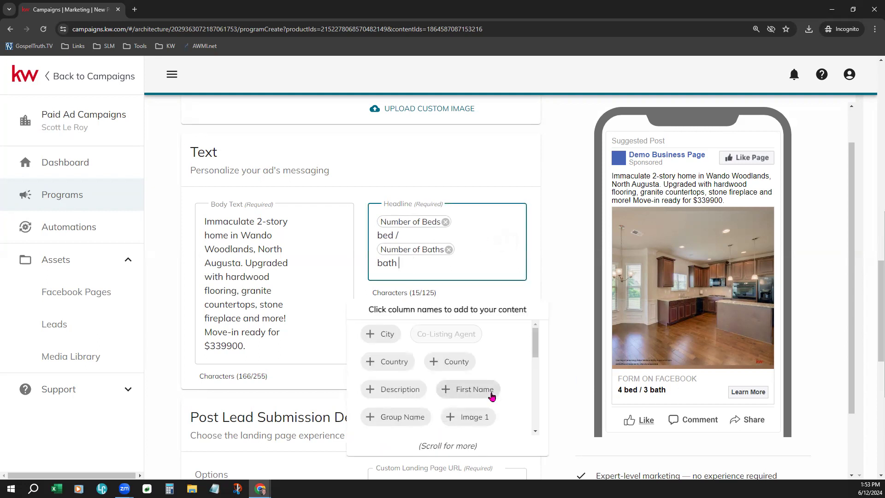
scroll(493, 396, down, 4)
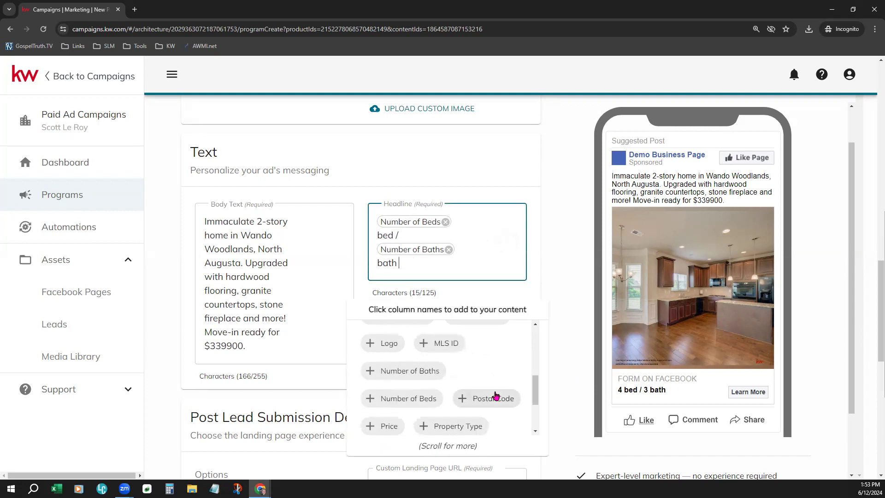
scroll(495, 395, up, 5)
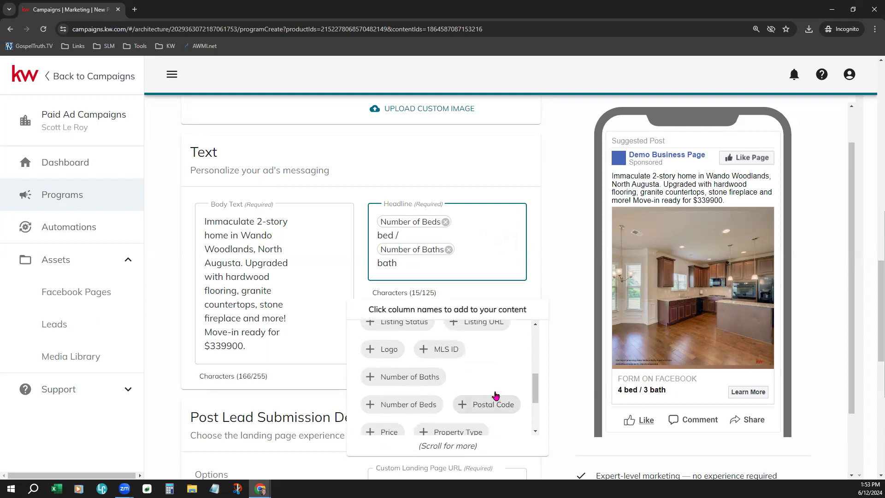
click(542, 218)
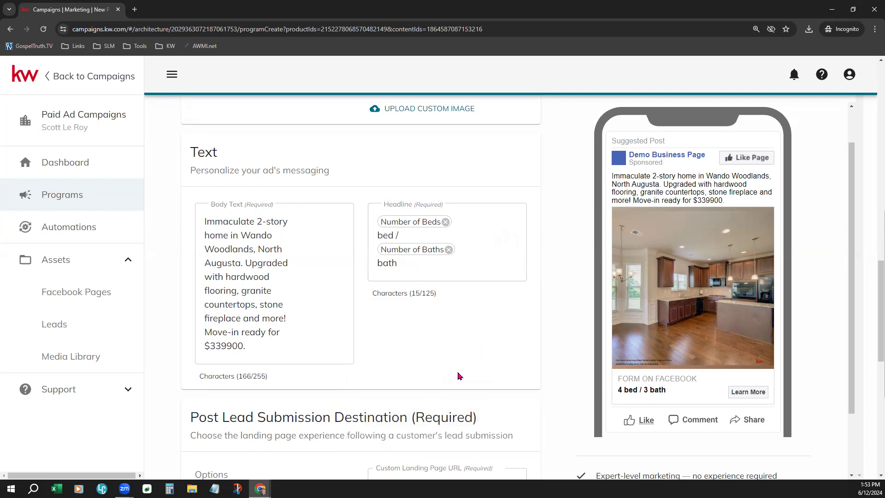
scroll(458, 374, down, 4)
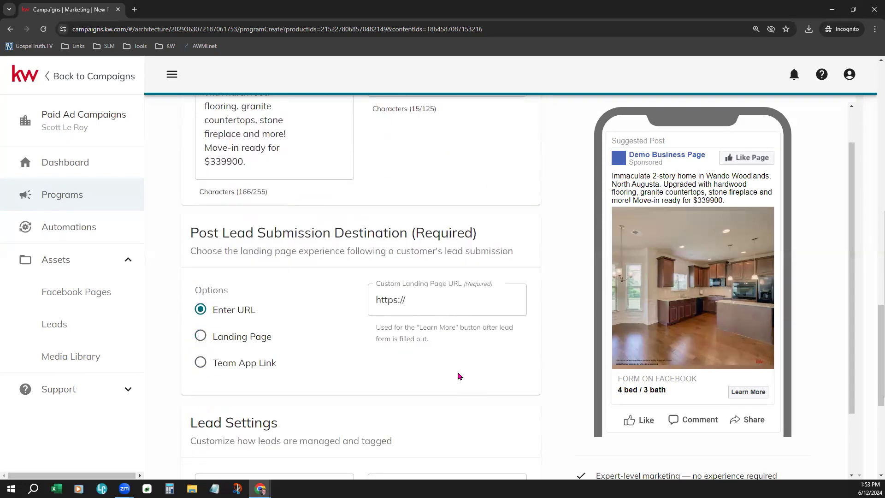
scroll(458, 376, down, 1)
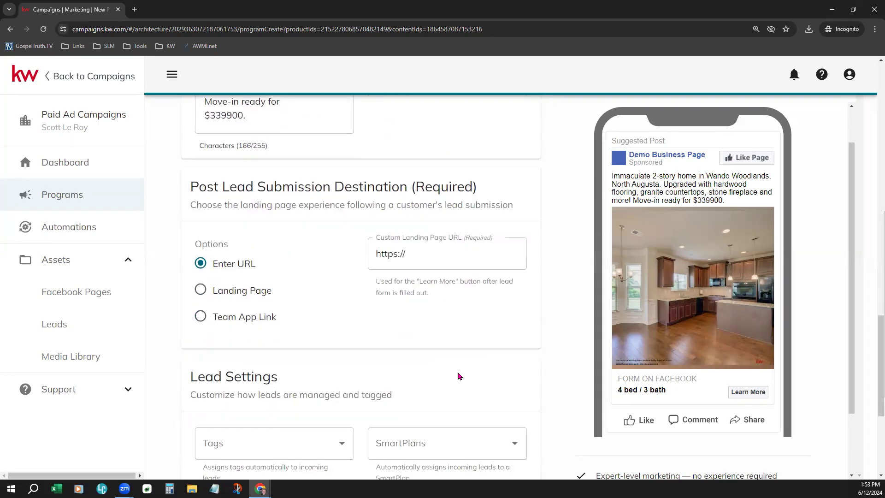
drag(191, 189, 407, 187)
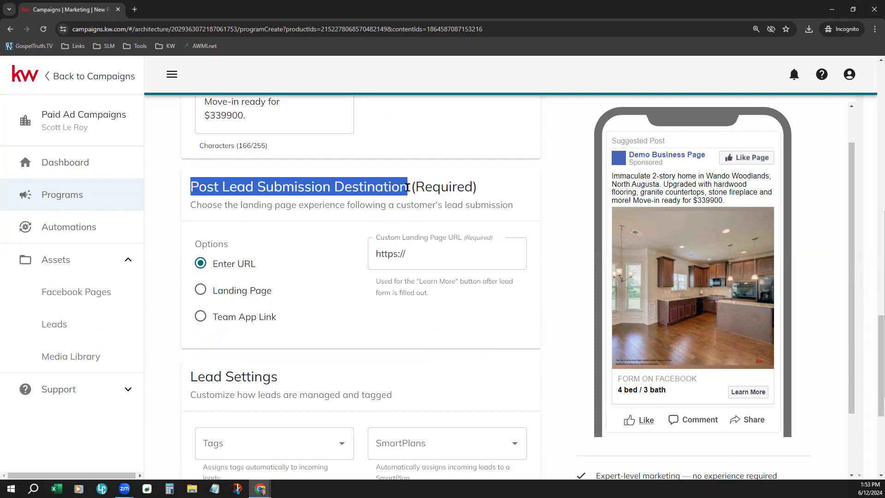
click(511, 199)
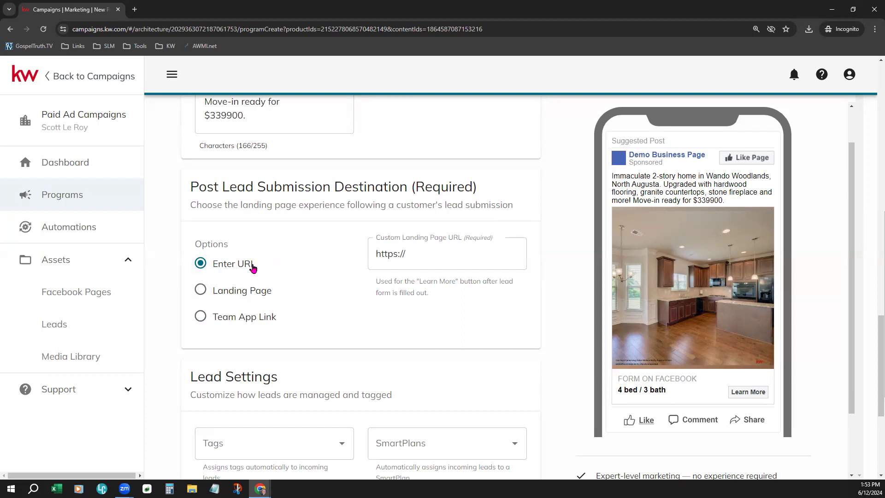
click(426, 258)
click(433, 258)
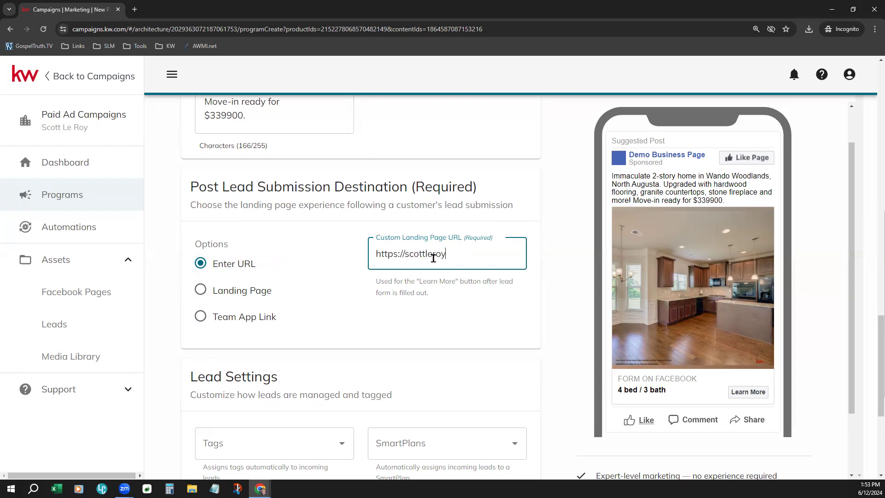
click(520, 319)
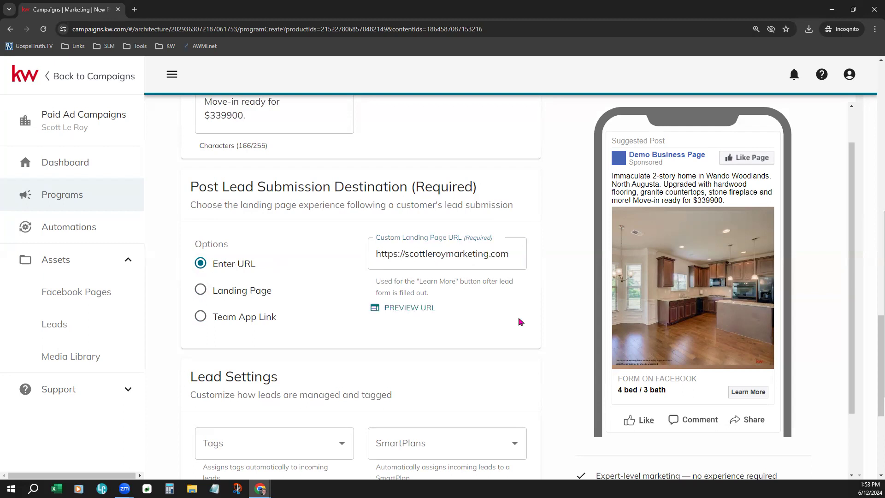
click(405, 307)
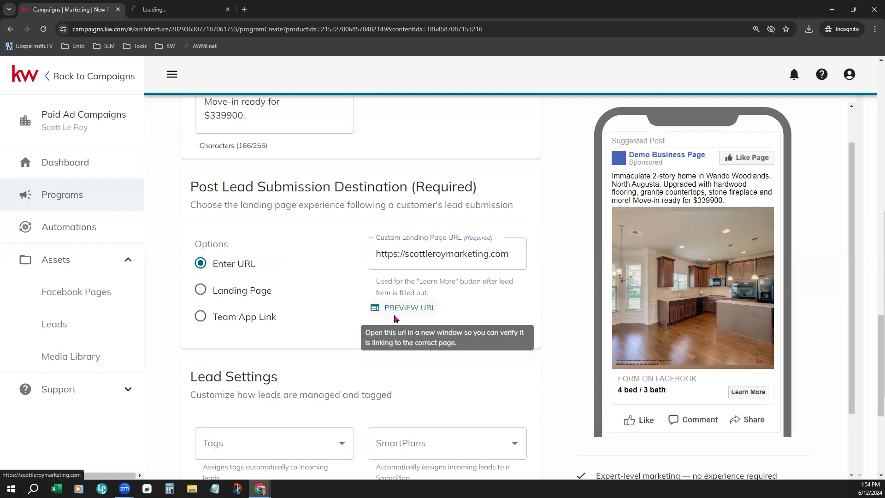
click(177, 14)
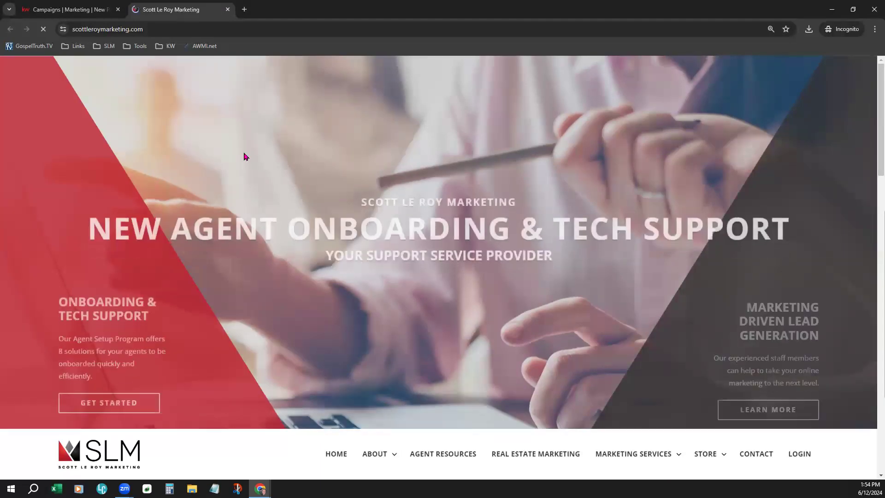
click(228, 9)
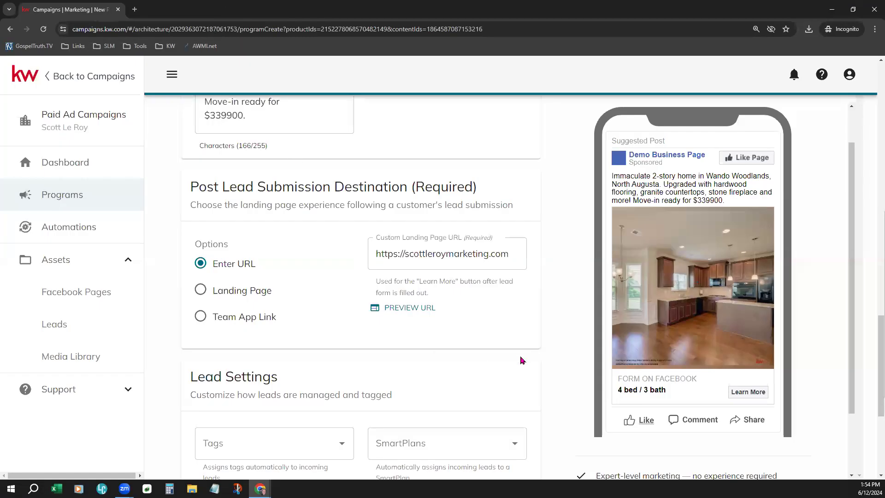
Step: Switch the post-submission destination to Landing Page and choose What's My Home Worth?
click(211, 300)
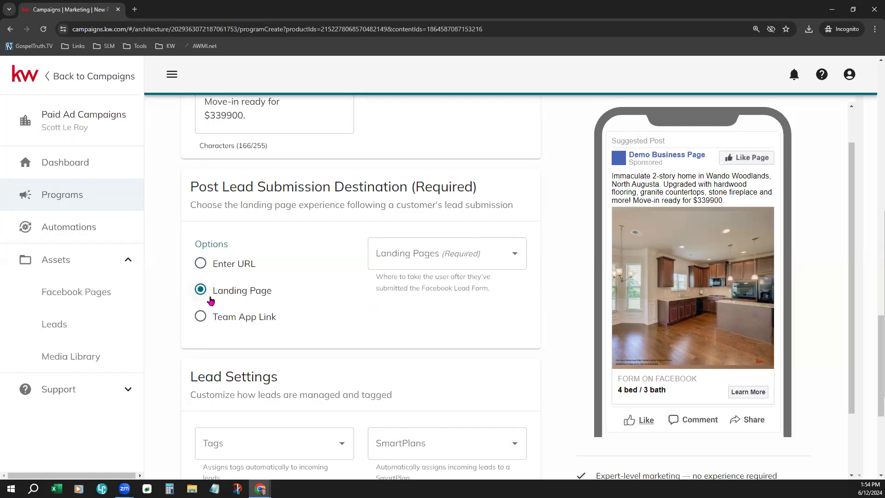
click(479, 259)
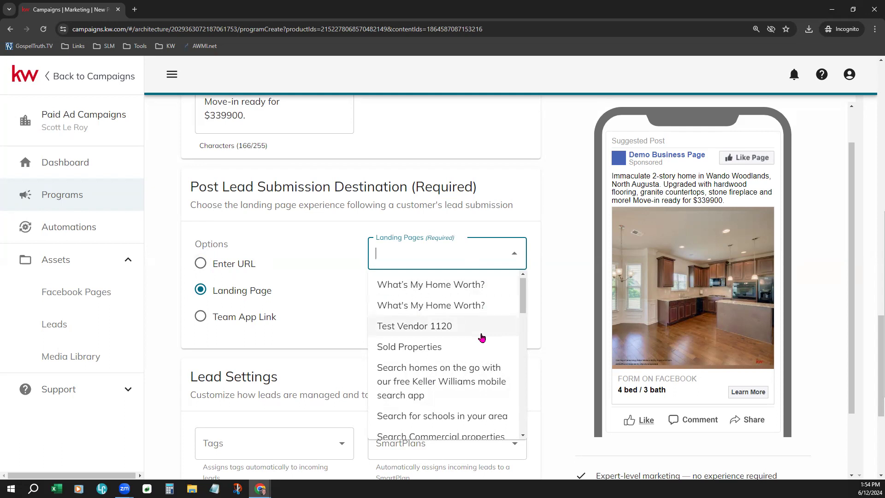
scroll(482, 338, down, 3)
scroll(481, 338, down, 2)
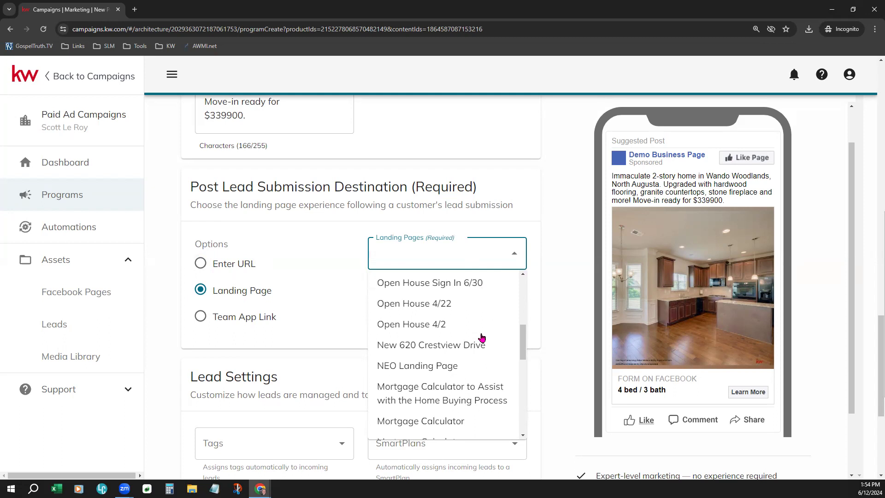
scroll(482, 338, up, 1)
scroll(482, 338, up, 4)
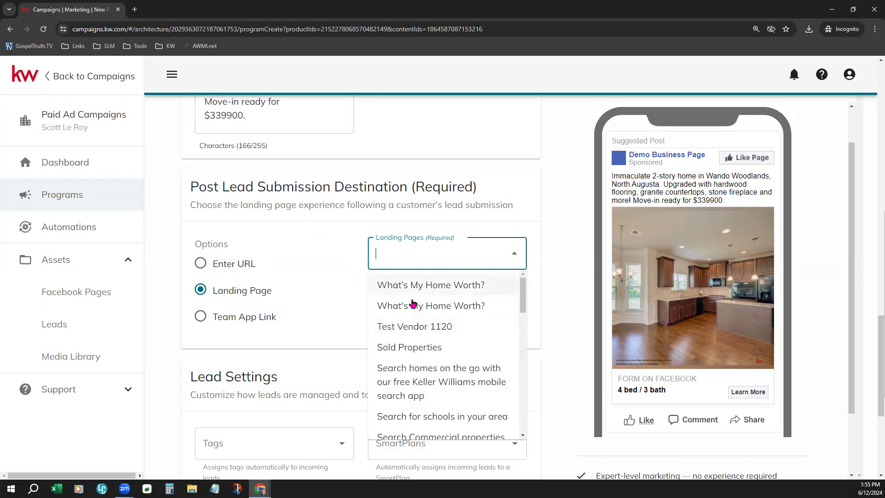
click(473, 284)
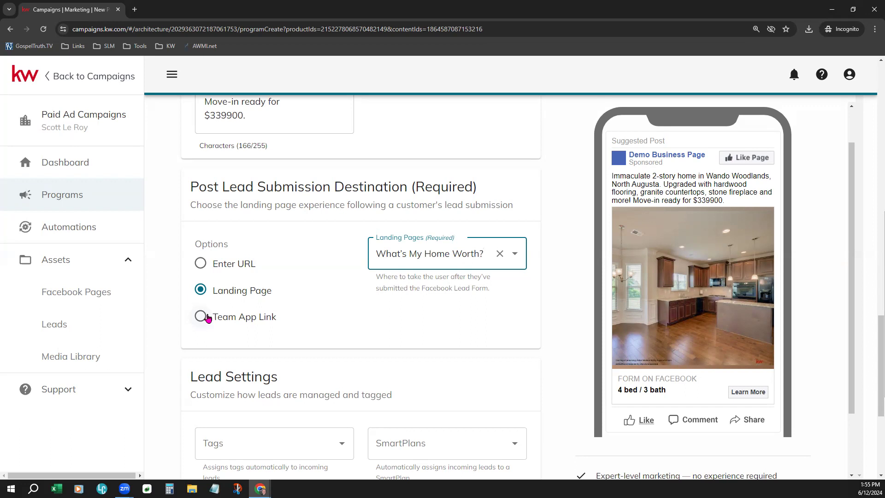
scroll(456, 361, down, 3)
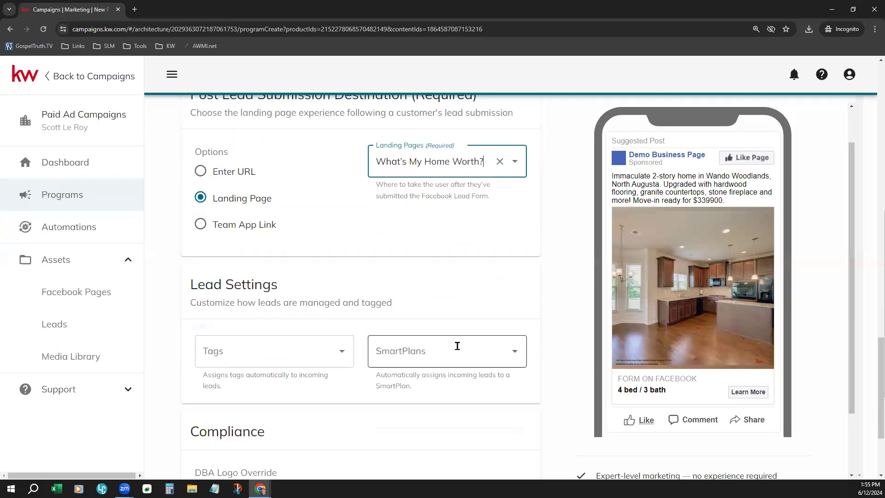
scroll(457, 346, down, 1)
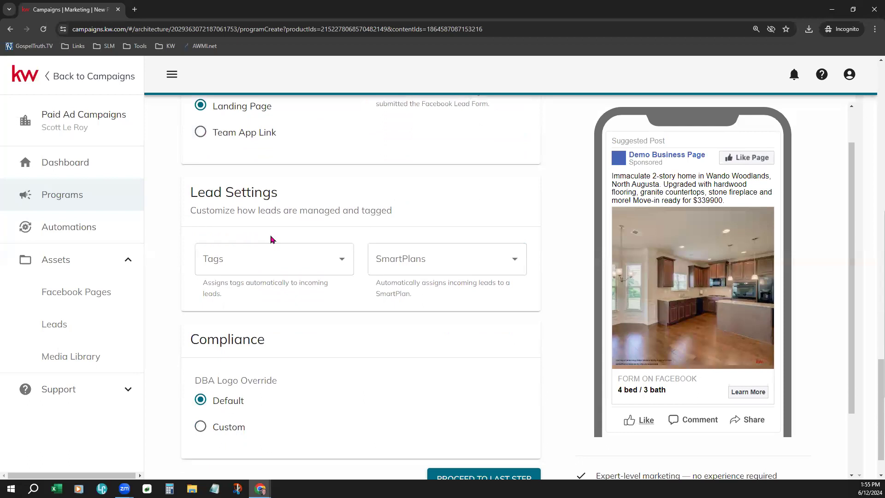
drag(209, 212, 375, 210)
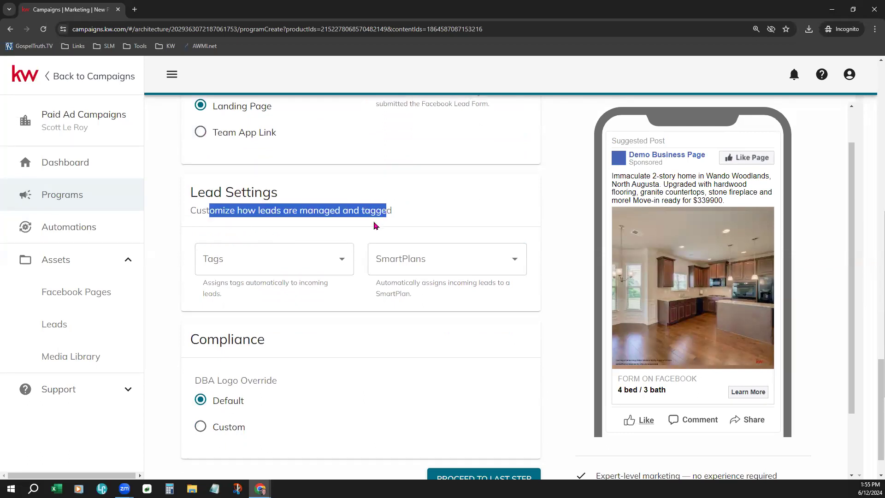
click(375, 225)
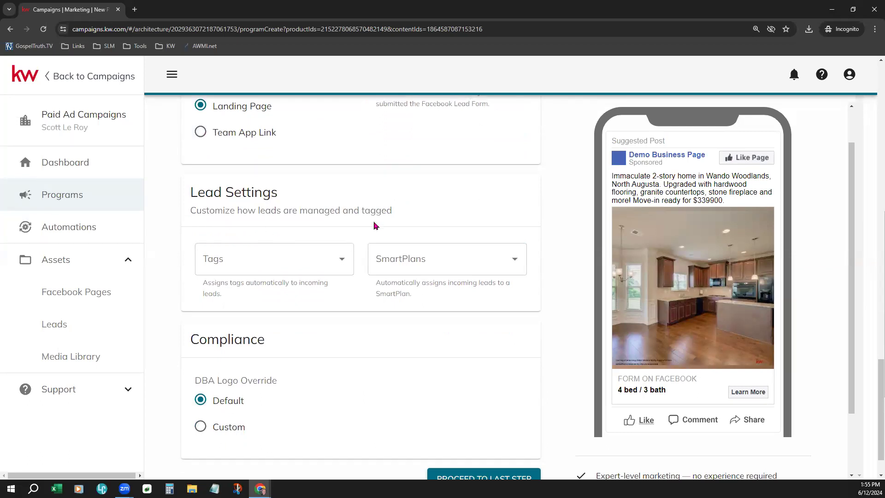
click(343, 258)
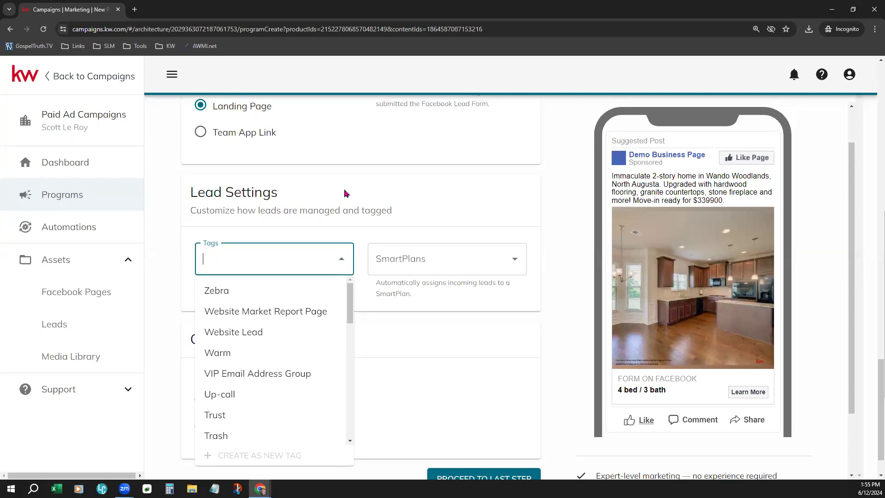
click(484, 224)
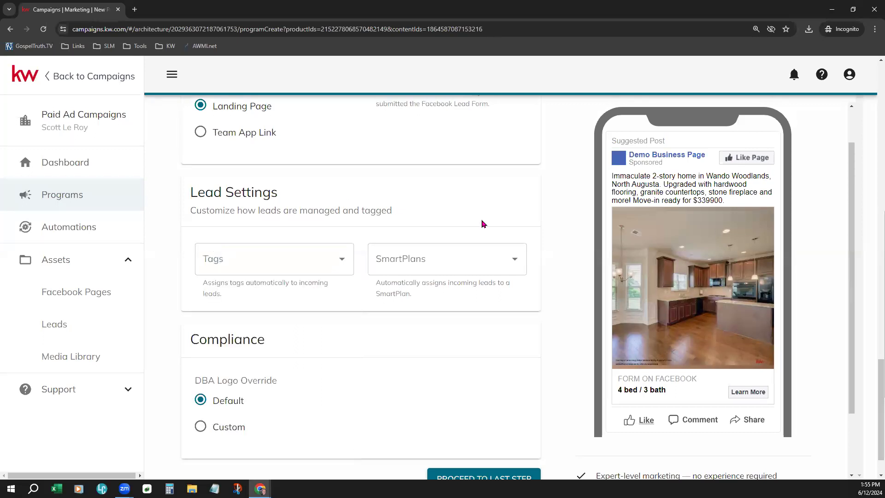
click(441, 263)
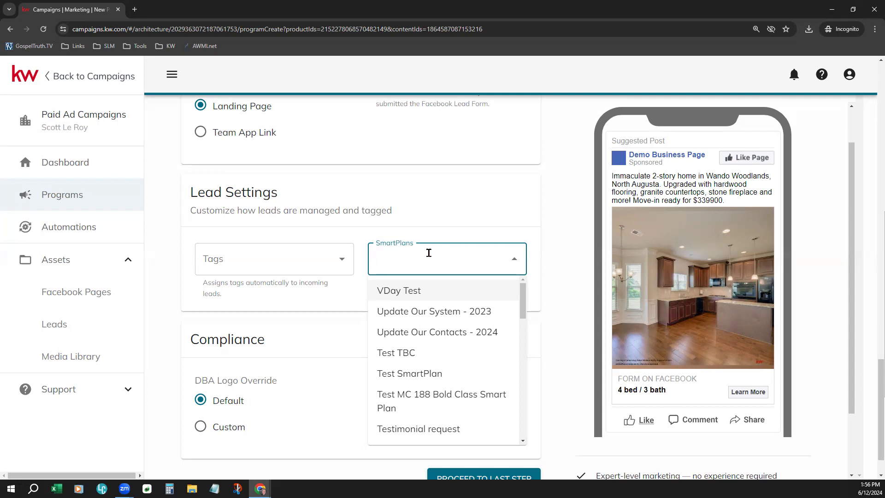
click(406, 212)
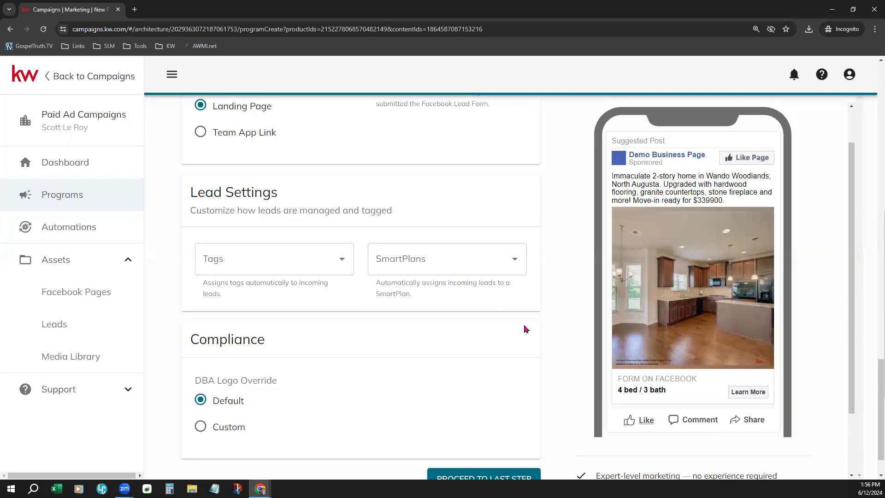
scroll(526, 329, down, 1)
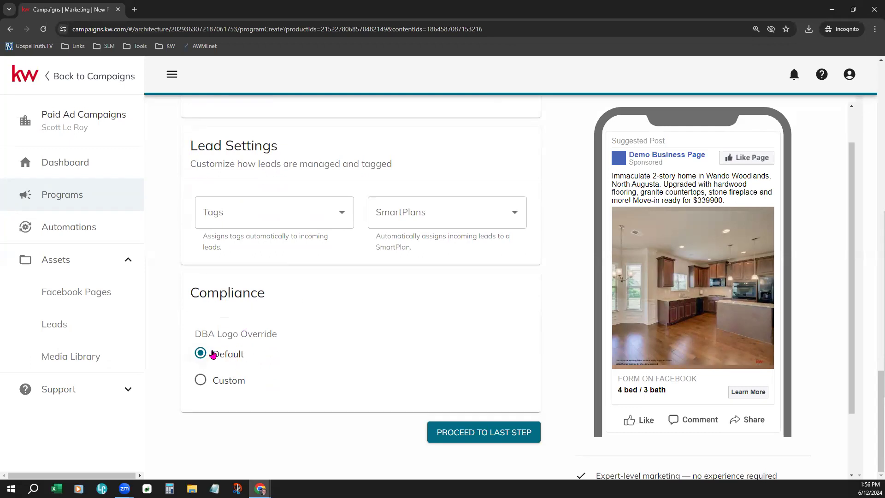
Step: Leave DBA Logo Override at Default and attempt the last step, which fails with form errors
click(239, 385)
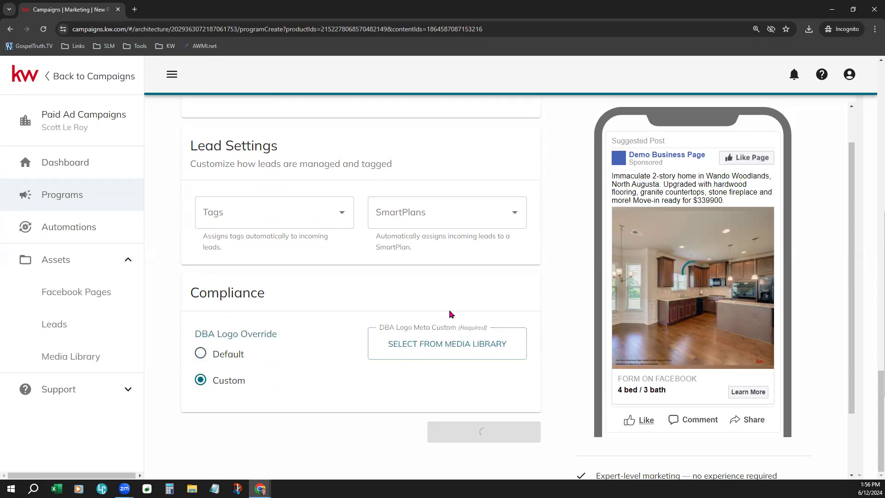
click(200, 353)
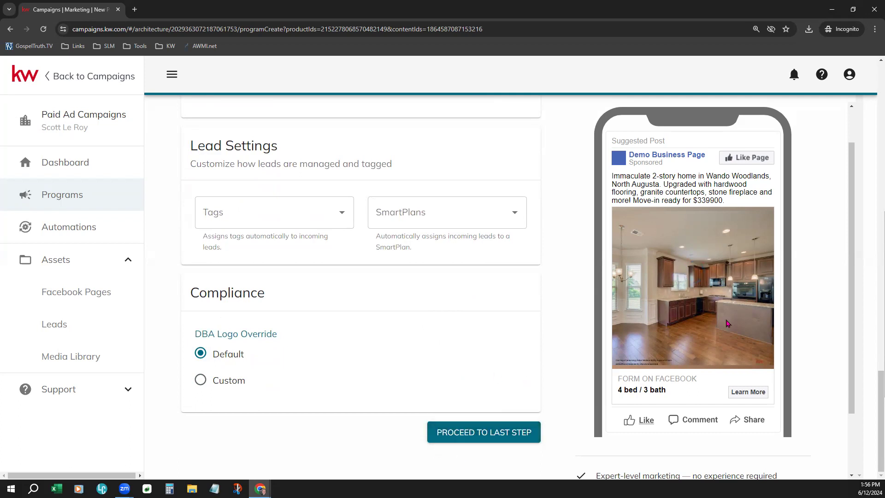
scroll(758, 290, down, 3)
scroll(758, 304, up, 3)
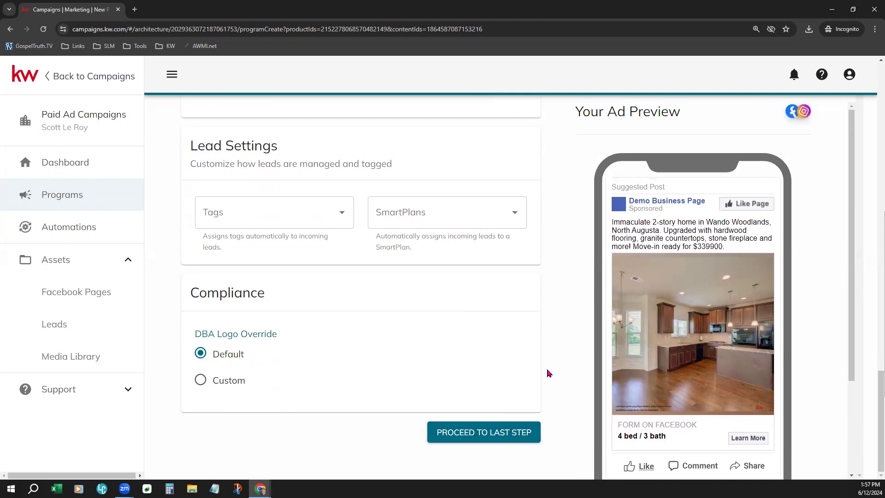
click(487, 433)
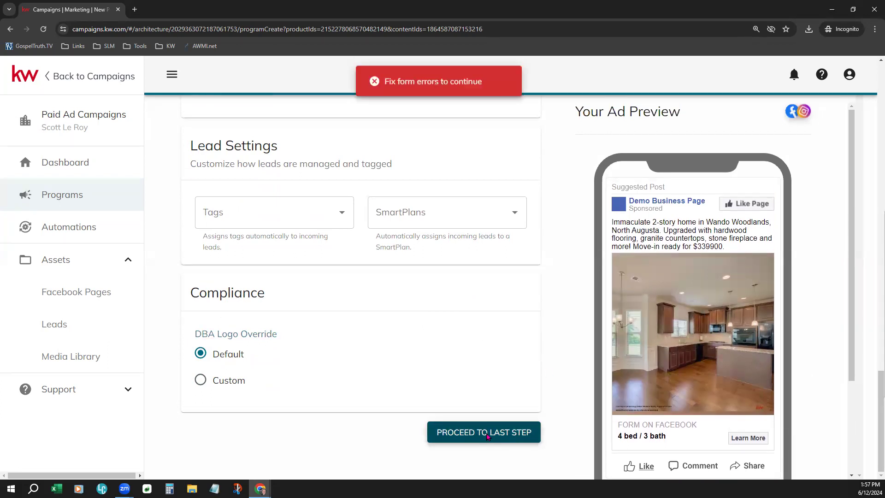
Step: Try again to continue the campaign form to its last step
scroll(530, 364, up, 15)
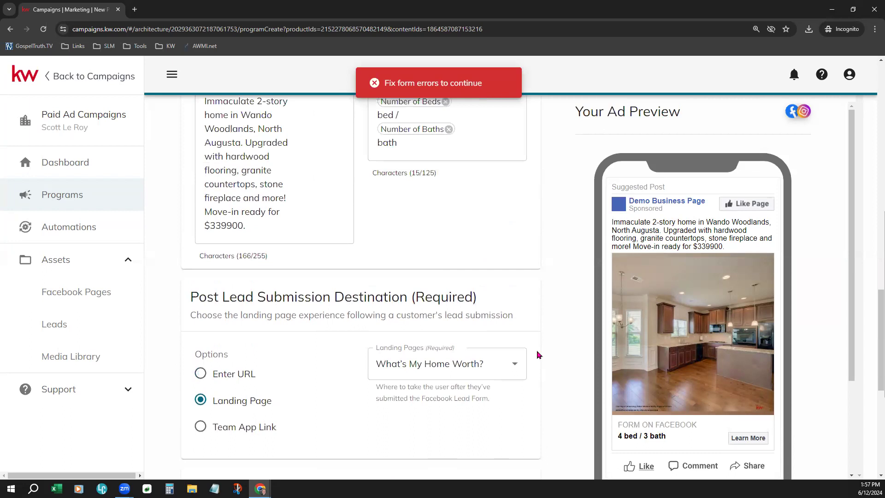
scroll(538, 354, up, 8)
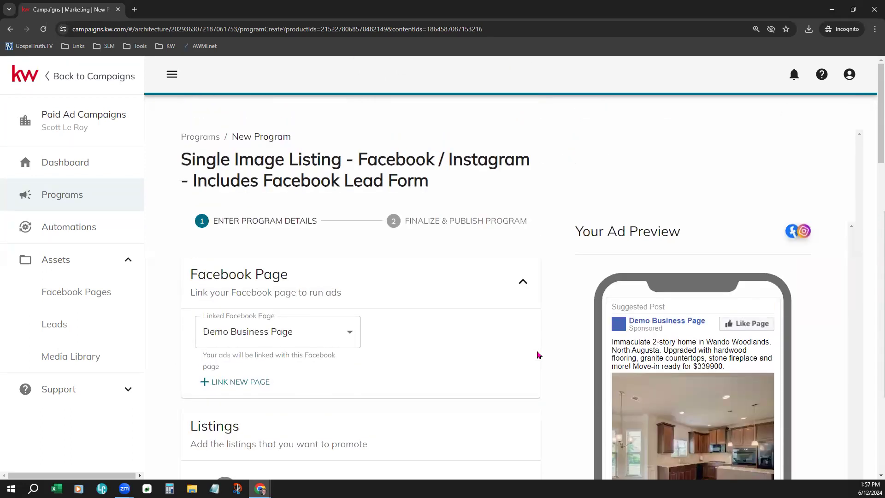
scroll(538, 355, down, 6)
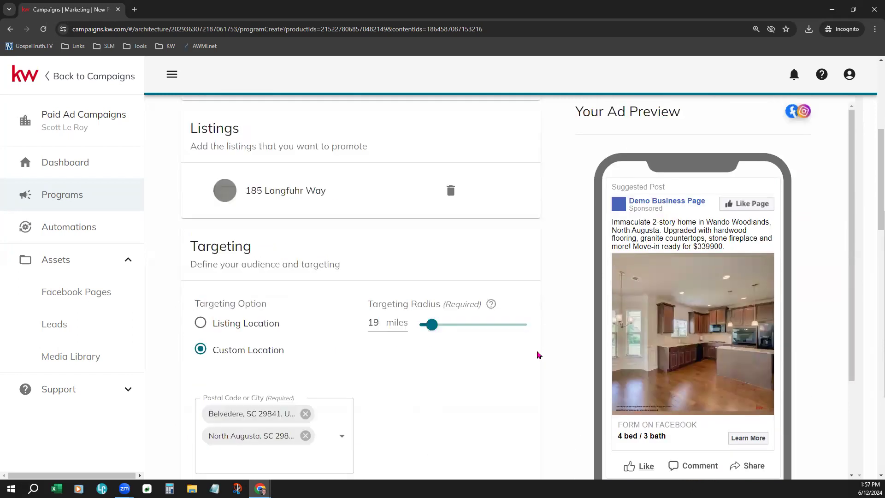
scroll(538, 355, down, 5)
scroll(538, 354, down, 8)
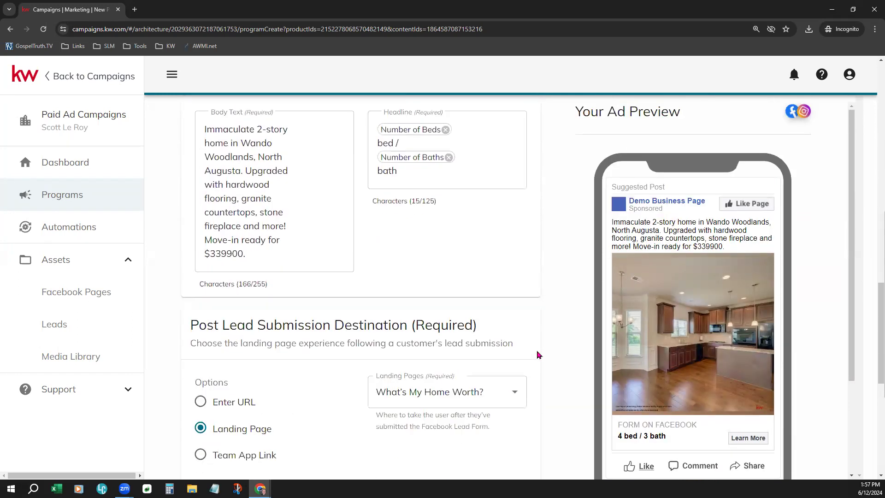
scroll(538, 354, down, 6)
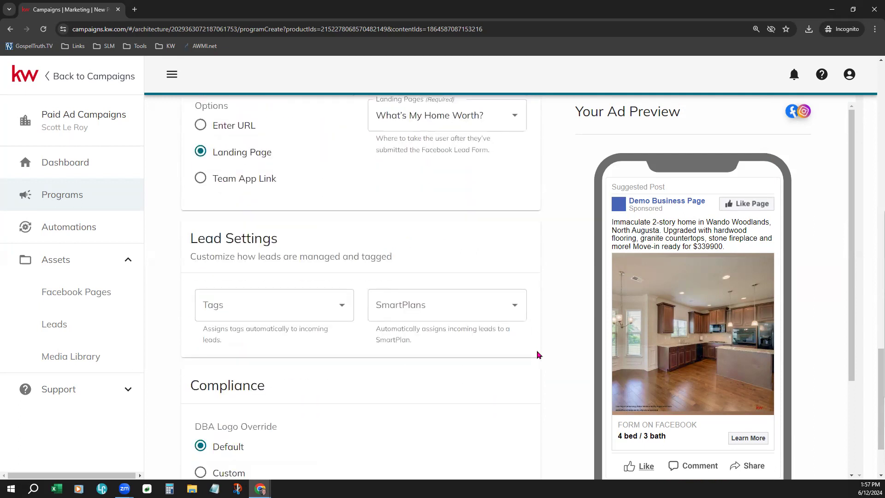
scroll(538, 354, down, 2)
click(497, 434)
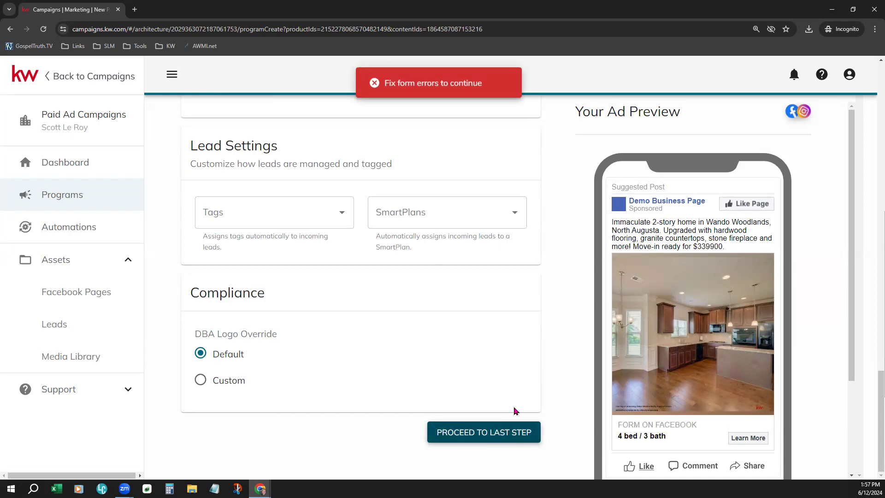
Step: Choose Zebra in the Tags dropdown to tag incoming leads
scroll(517, 408, up, 3)
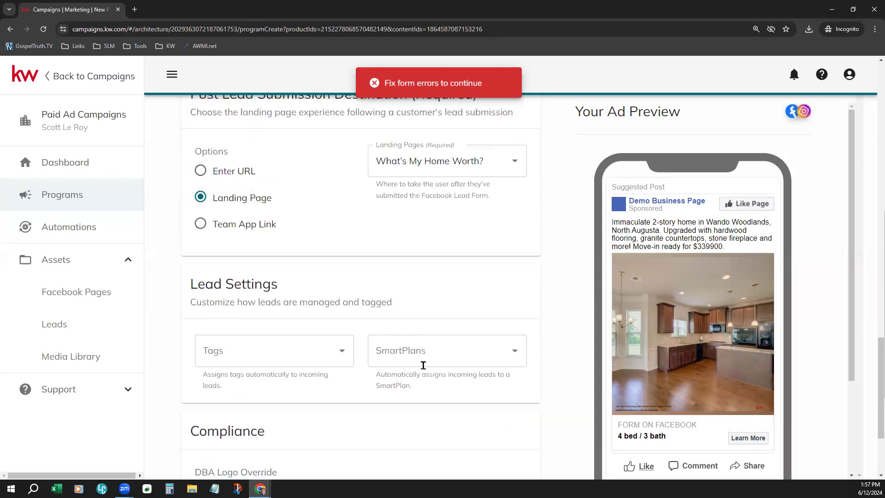
click(337, 351)
click(278, 167)
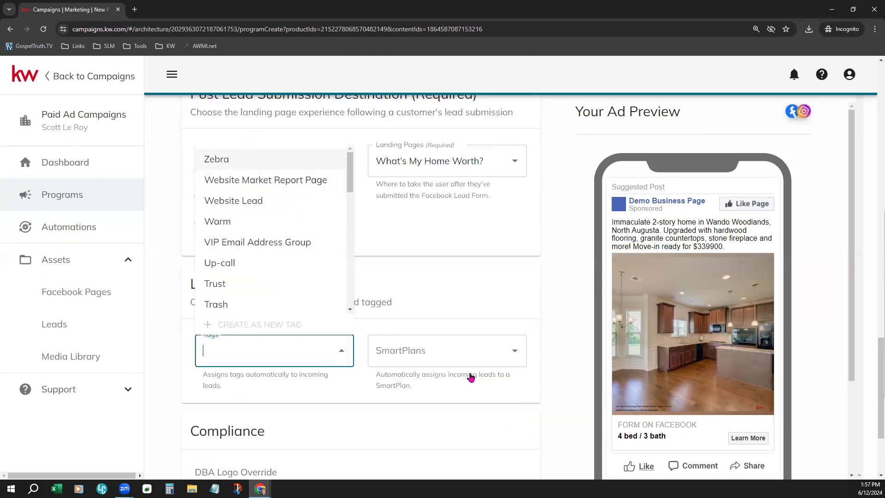
click(577, 367)
scroll(586, 358, up, 6)
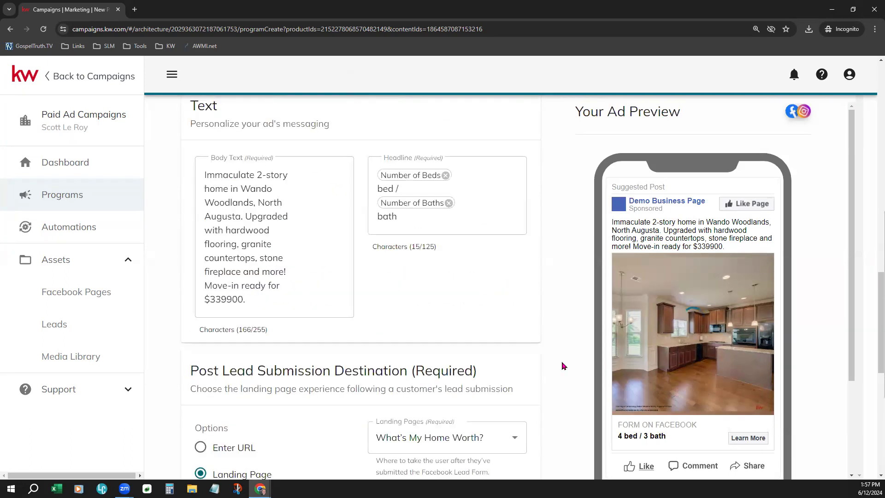
scroll(563, 365, down, 1)
click(201, 400)
click(432, 391)
click(472, 391)
click(545, 382)
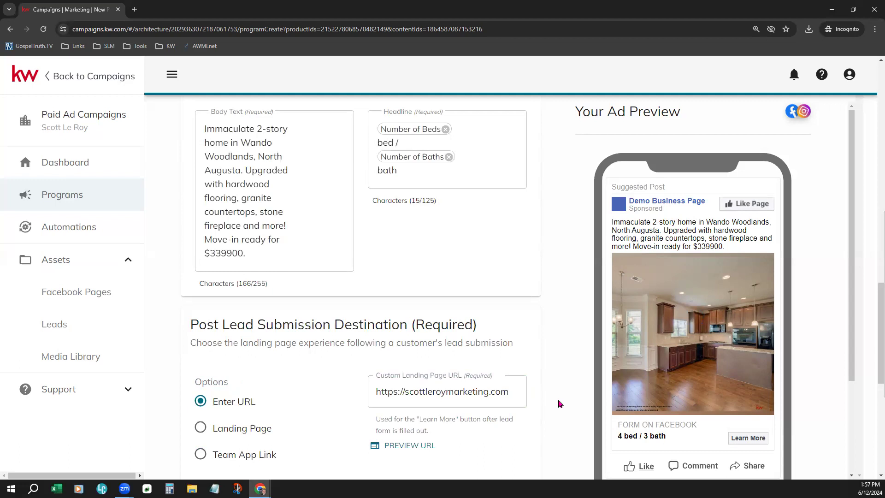
scroll(556, 396, down, 1)
Step: Proceed to the final step with the 06/12–06/17/2024 duration and $50.00 budget
scroll(552, 383, up, 4)
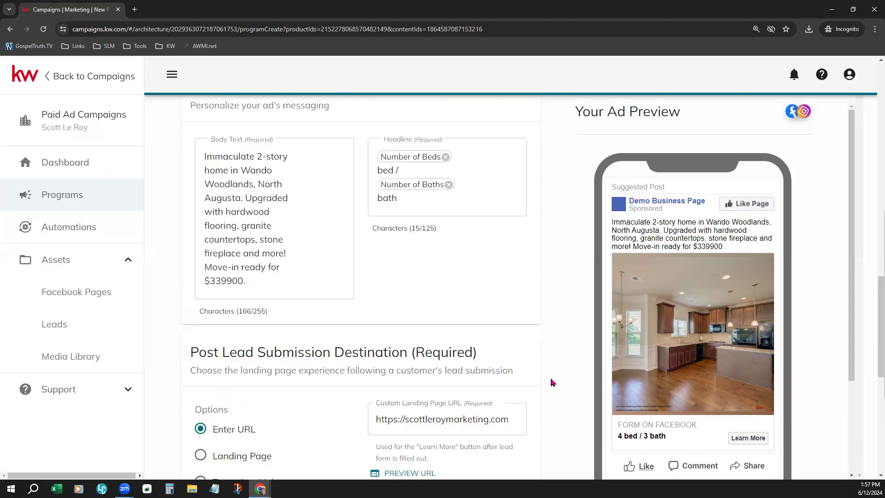
scroll(551, 383, up, 1)
scroll(361, 432, down, 1)
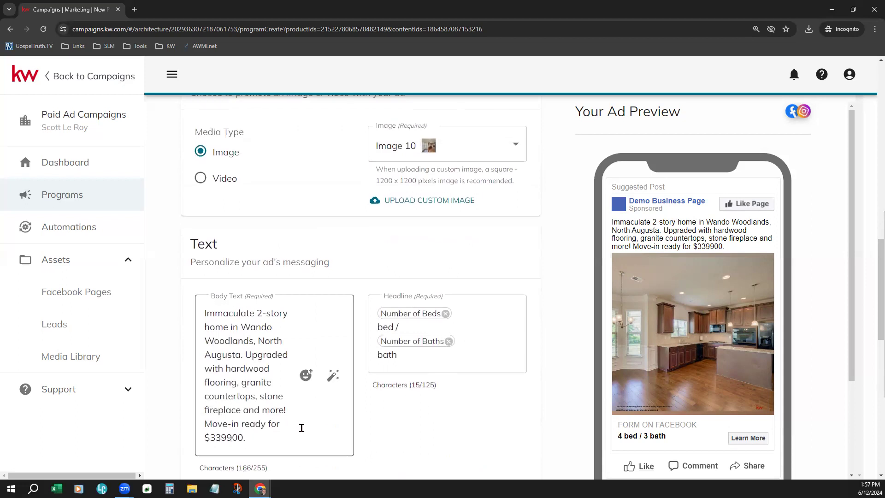
scroll(538, 377, up, 4)
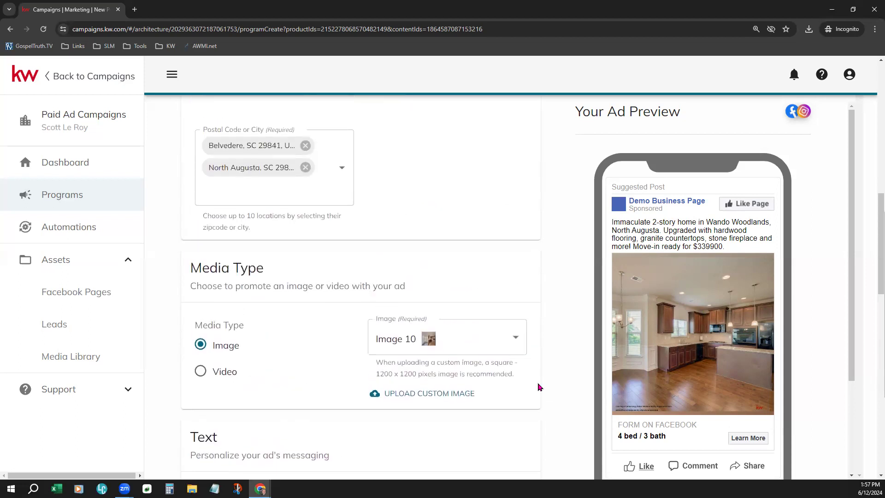
scroll(537, 402, down, 17)
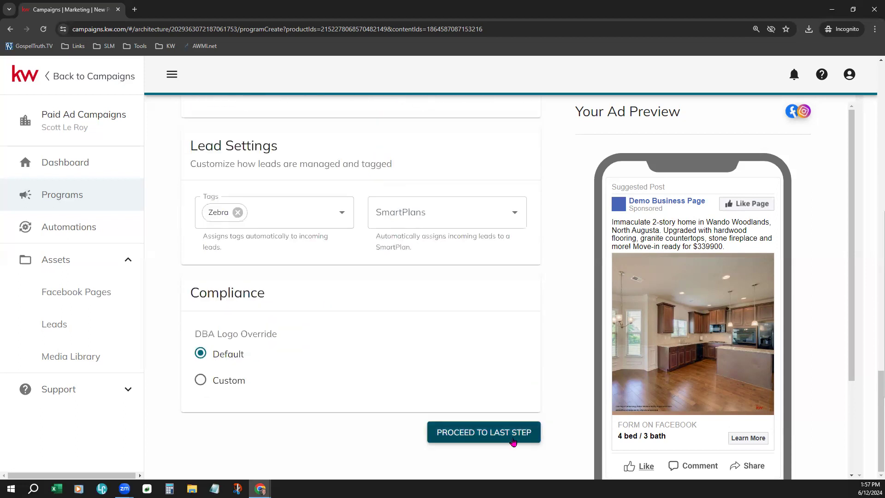
click(499, 432)
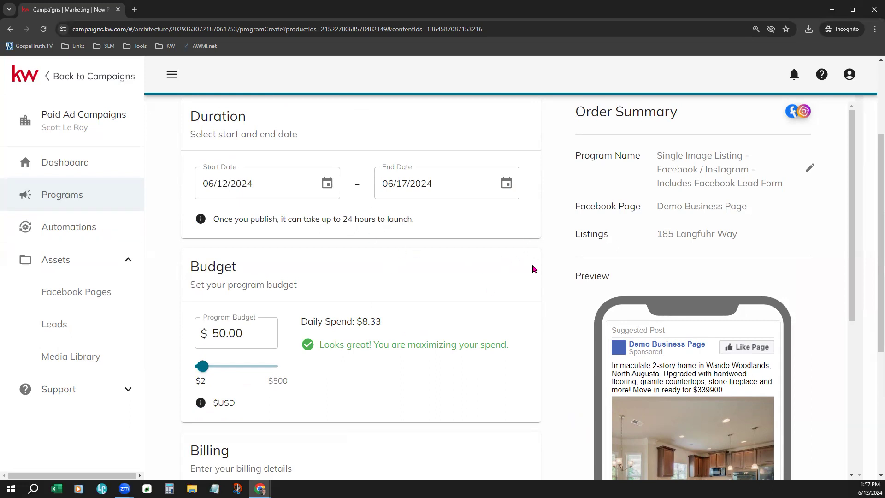
scroll(461, 258, up, 3)
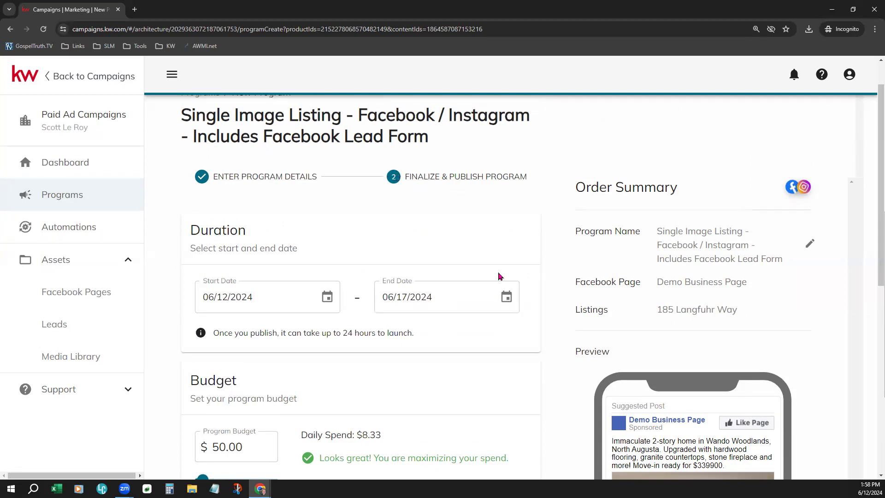
scroll(551, 267, down, 1)
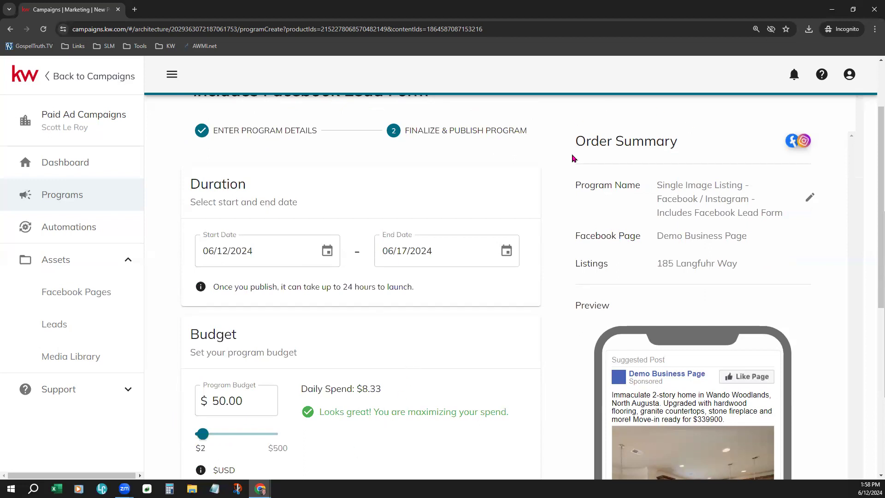
drag(573, 148, 691, 148)
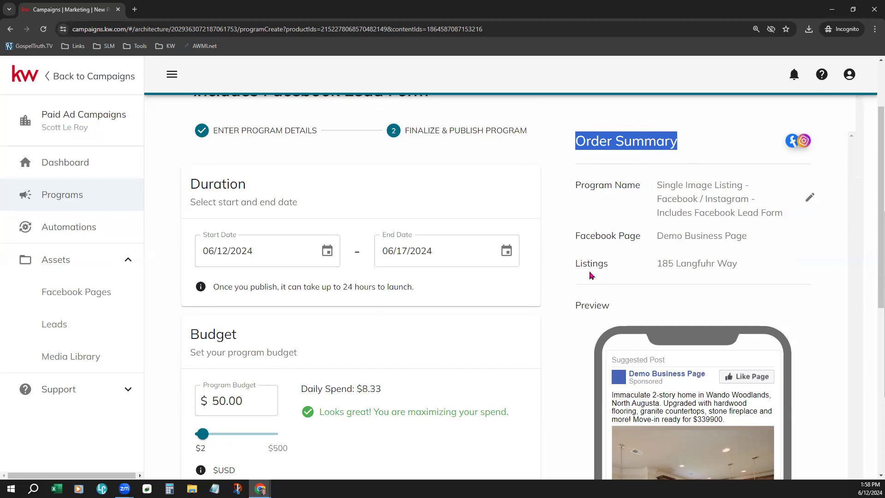
scroll(836, 336, down, 3)
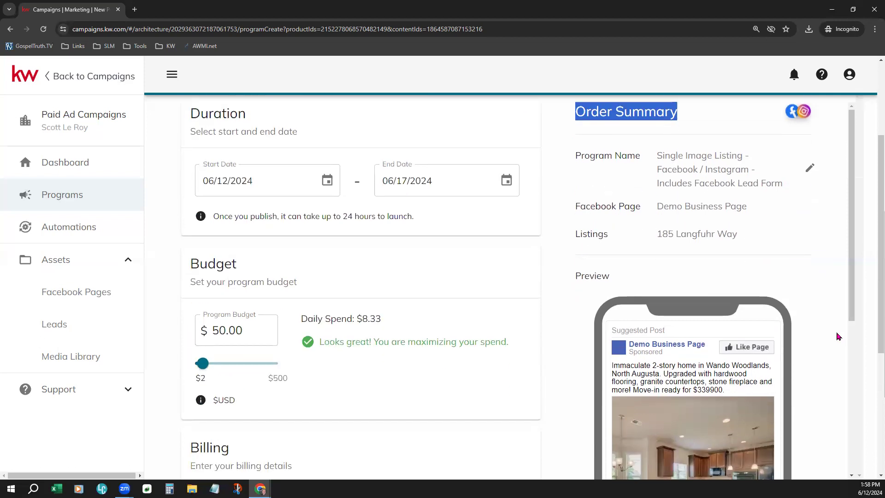
scroll(543, 397, up, 2)
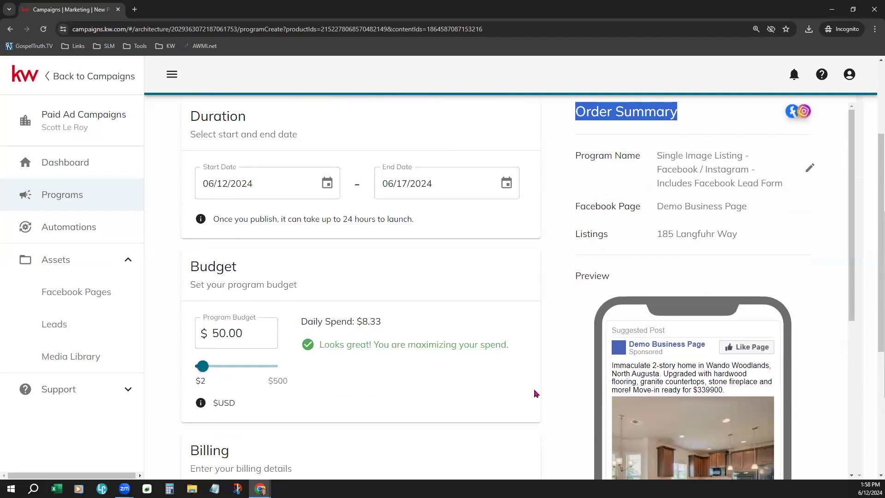
scroll(536, 393, up, 1)
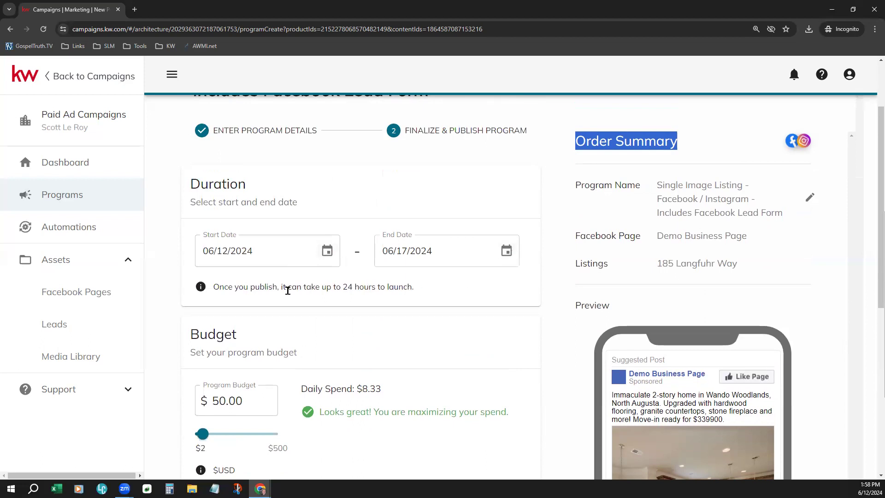
drag(218, 287, 434, 301)
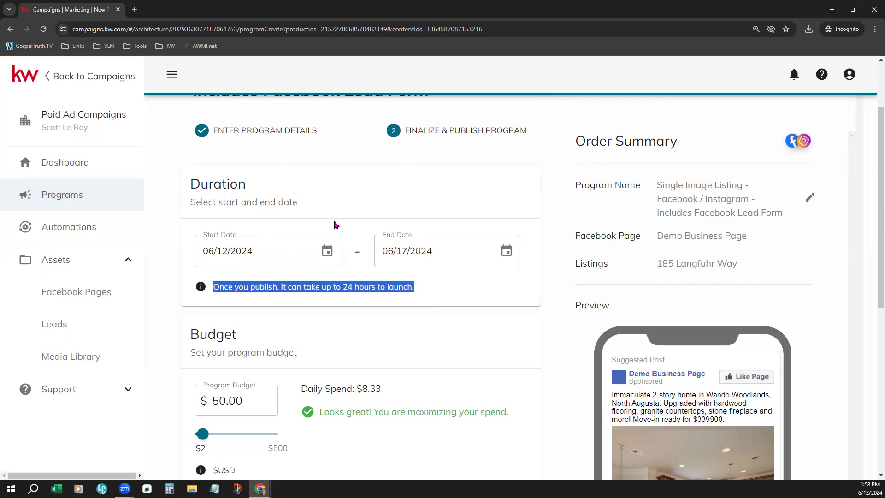
Step: Set the start date to June 13 and end date to June 21, 2024
click(327, 253)
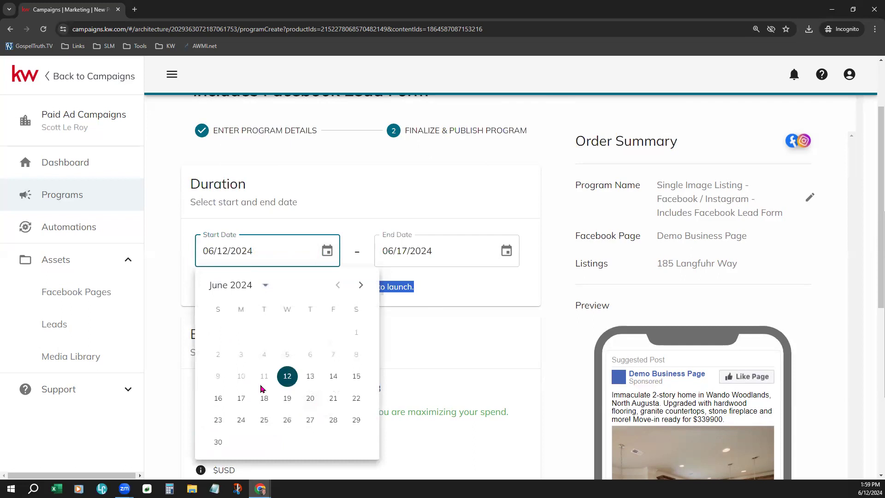
click(312, 379)
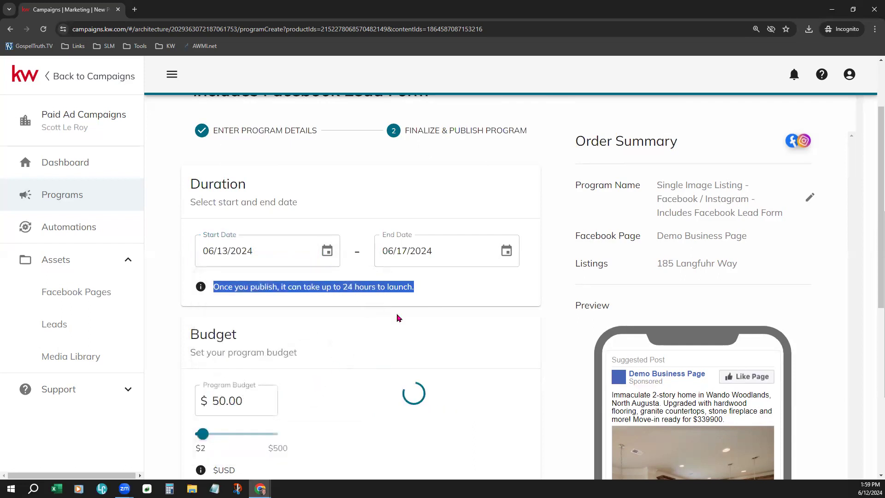
click(507, 250)
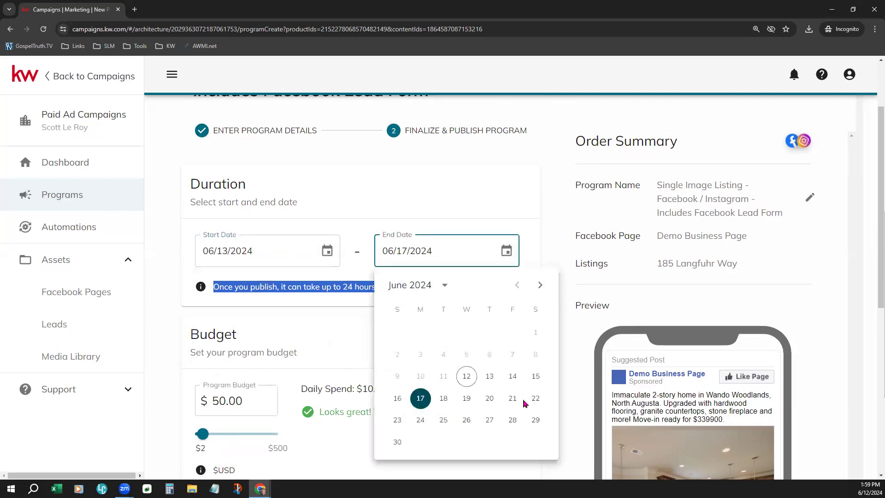
click(513, 399)
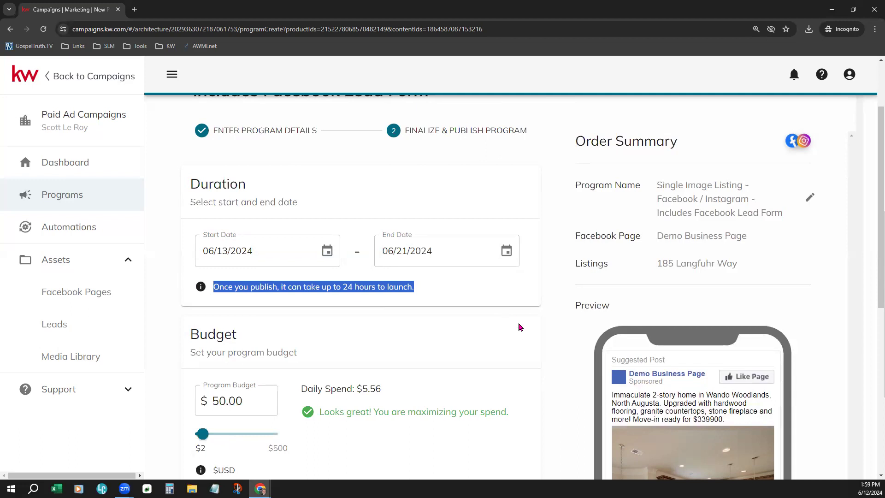
scroll(522, 330, down, 2)
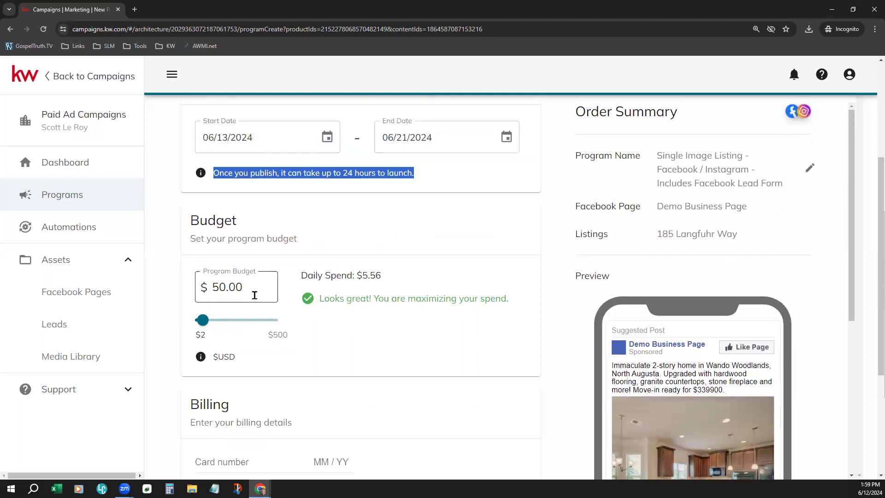
drag(249, 290, 208, 288)
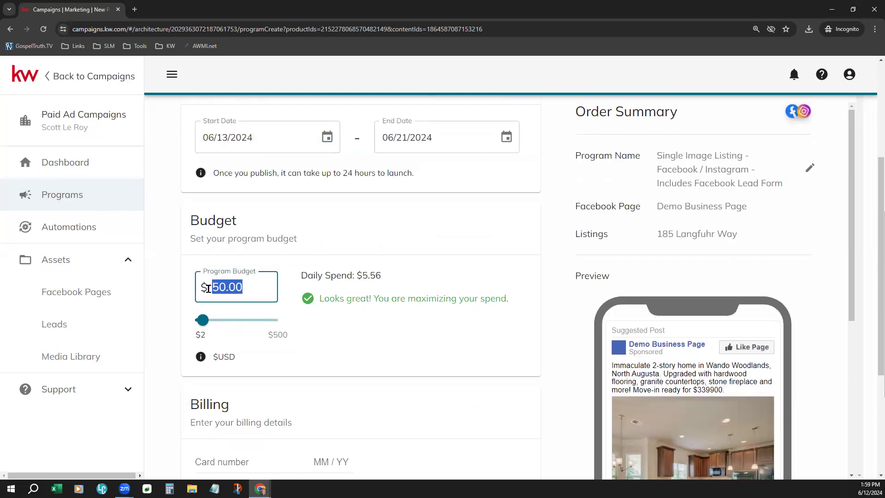
drag(307, 275, 389, 283)
click(352, 360)
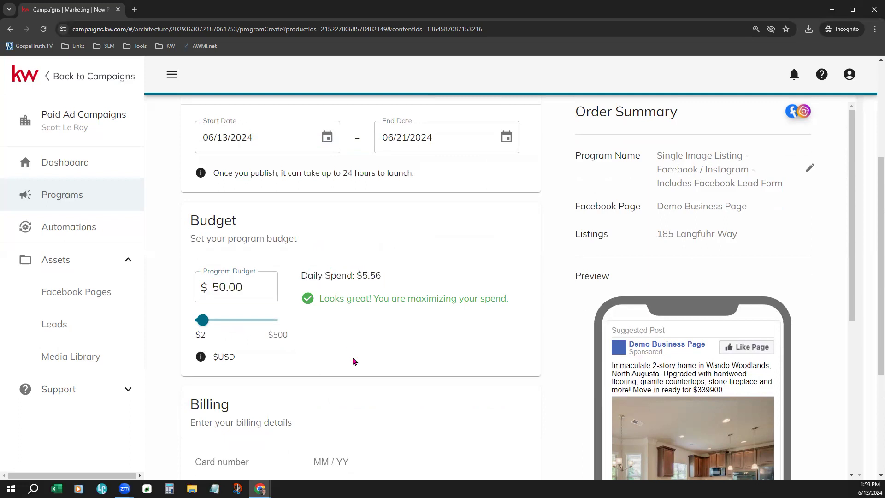
double_click(263, 284)
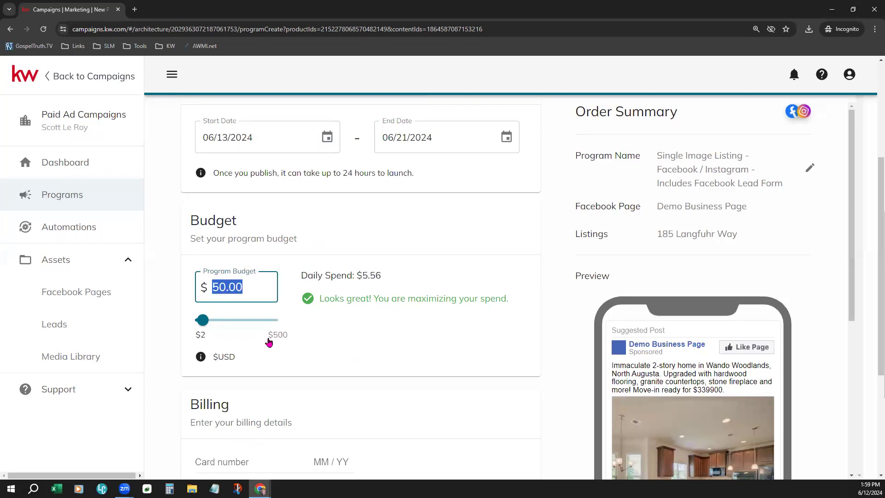
text(150)
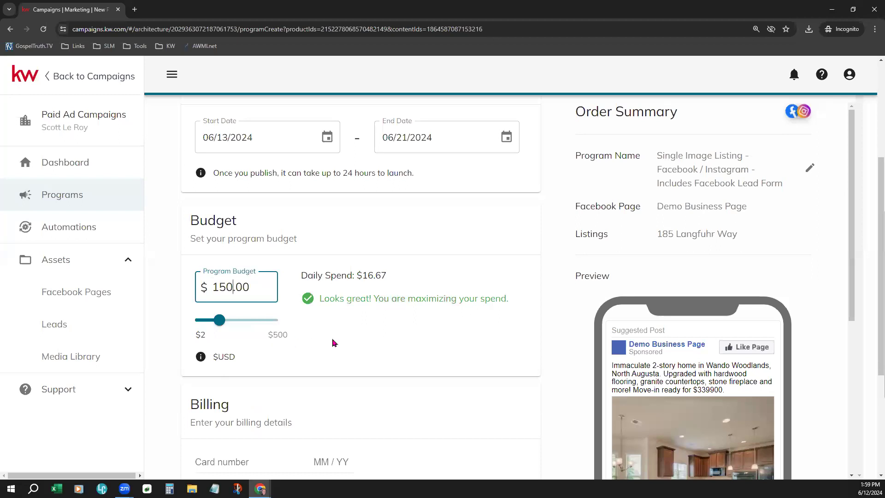
drag(261, 288, 211, 288)
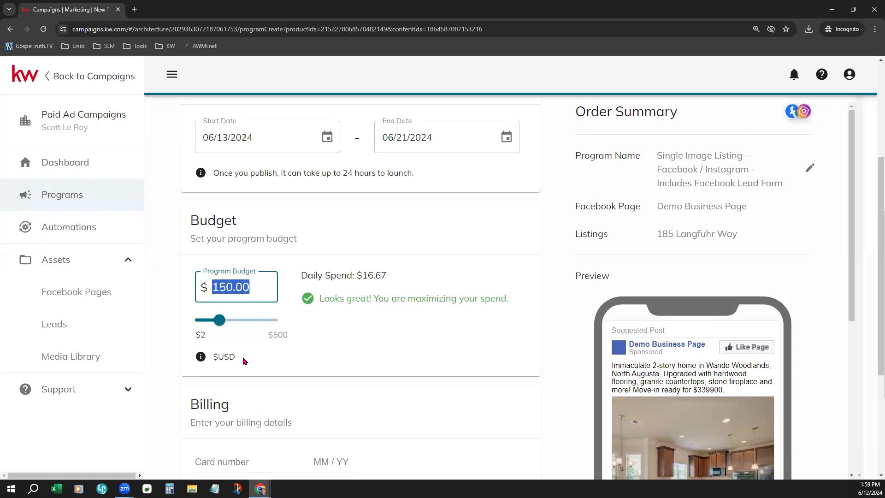
text(10)
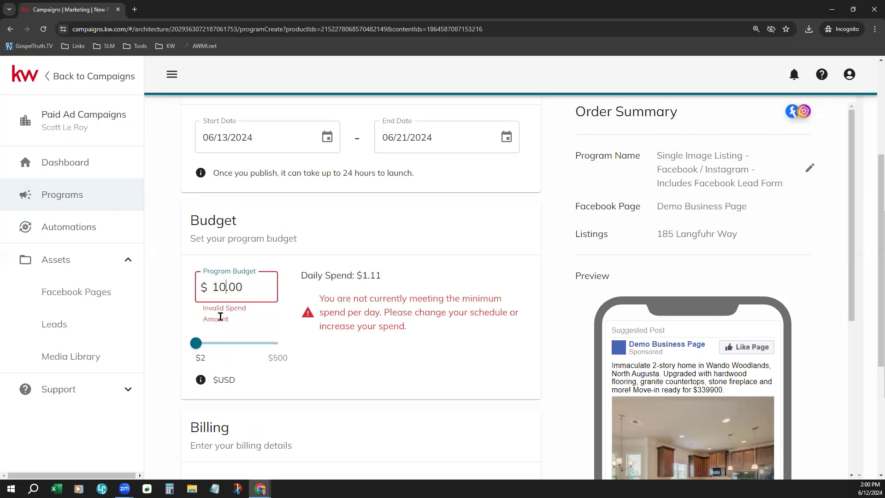
key(BackSpace)
key(BackSpace)
text(50)
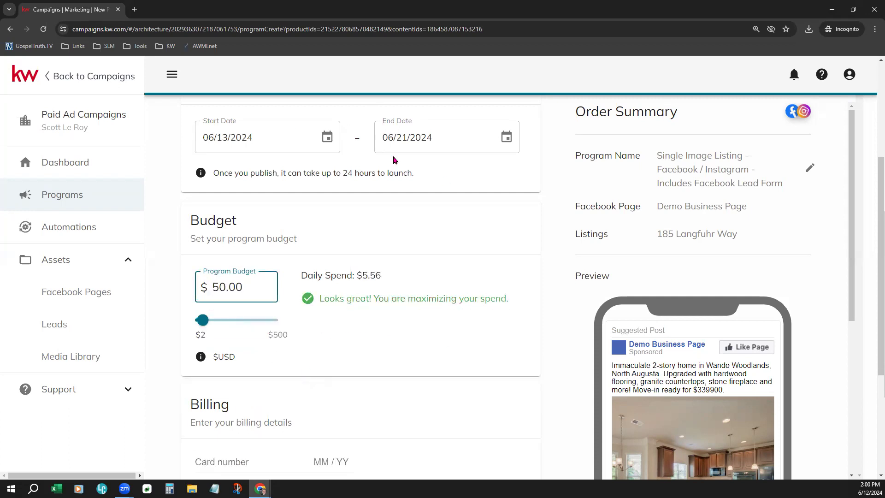
drag(203, 291, 222, 289)
double_click(222, 290)
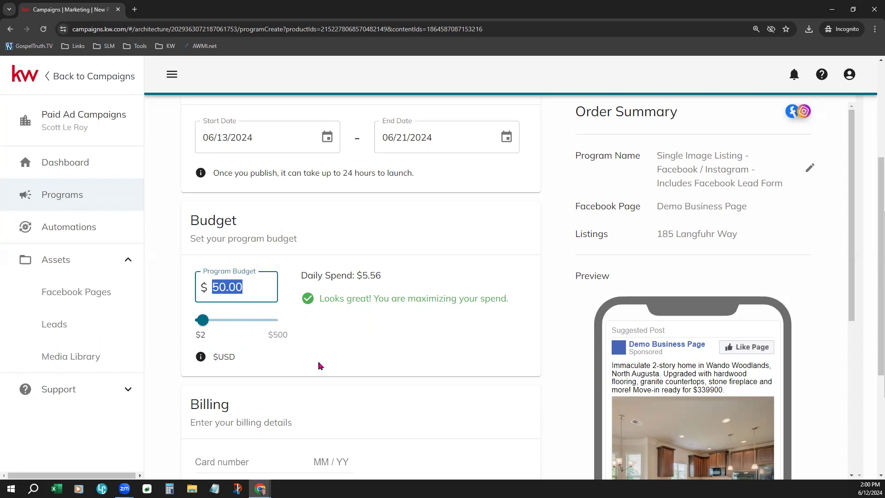
text(10)
click(320, 366)
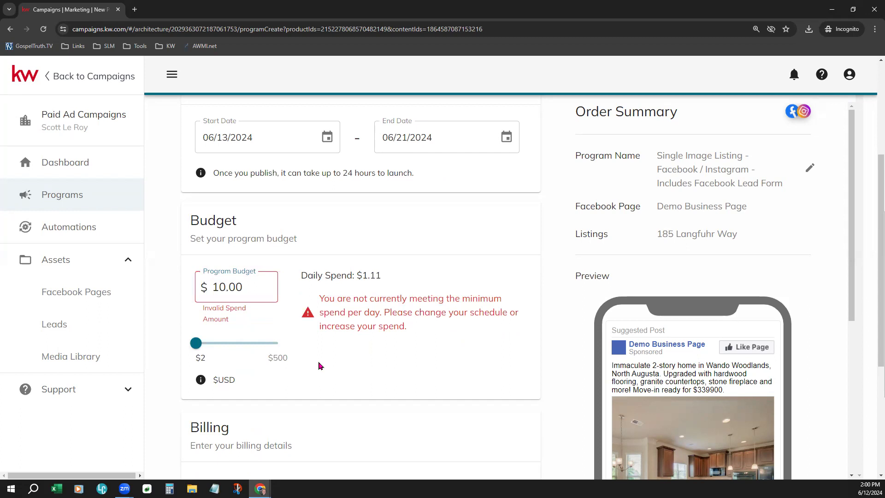
double_click(367, 276)
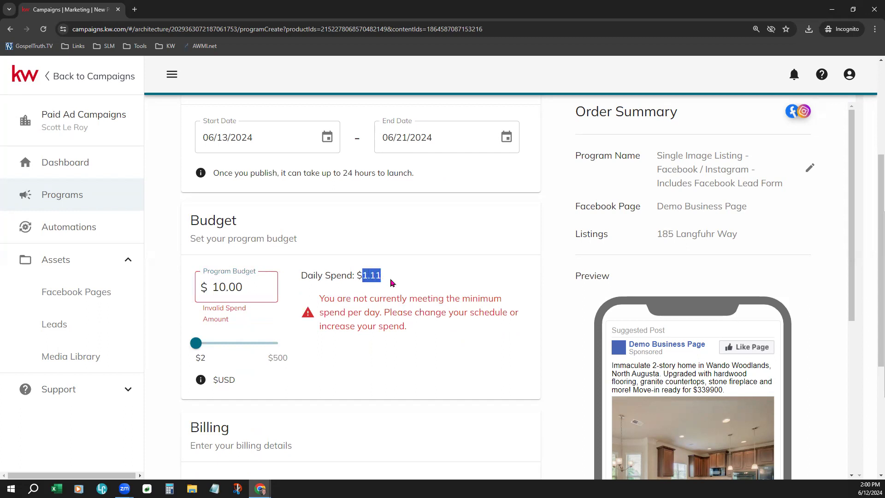
click(405, 394)
double_click(229, 286)
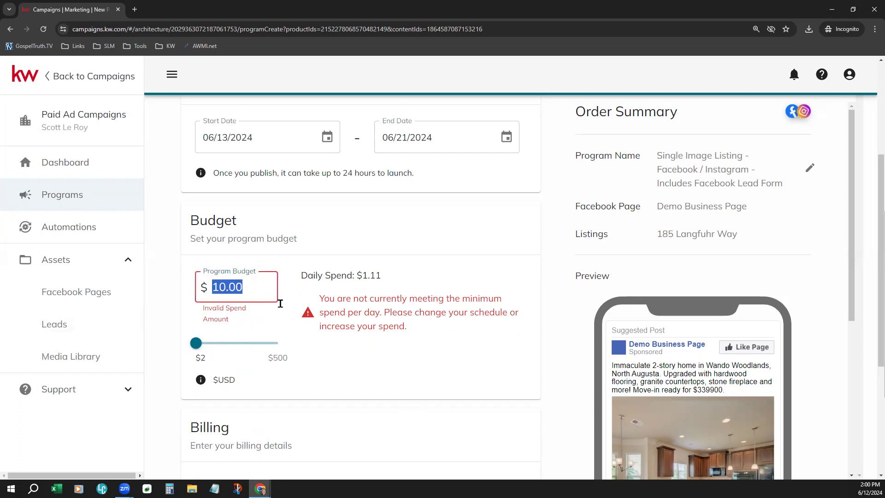
text(16)
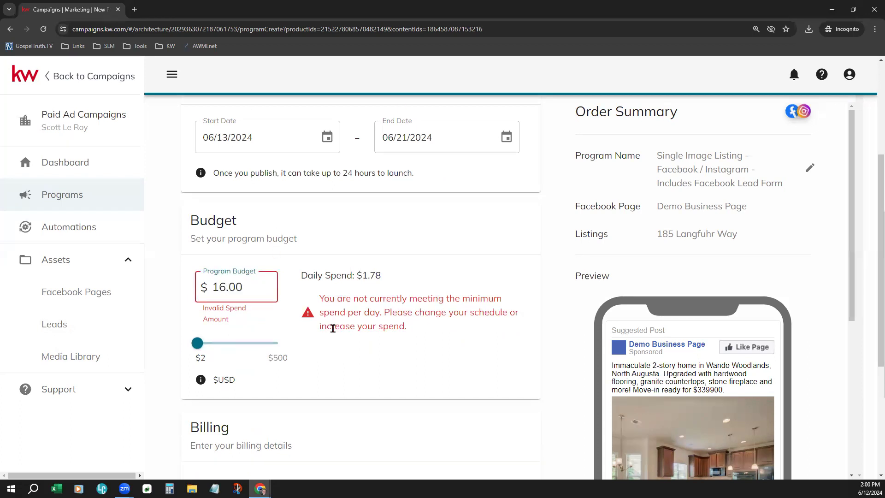
key(ctrl+a)
text(20)
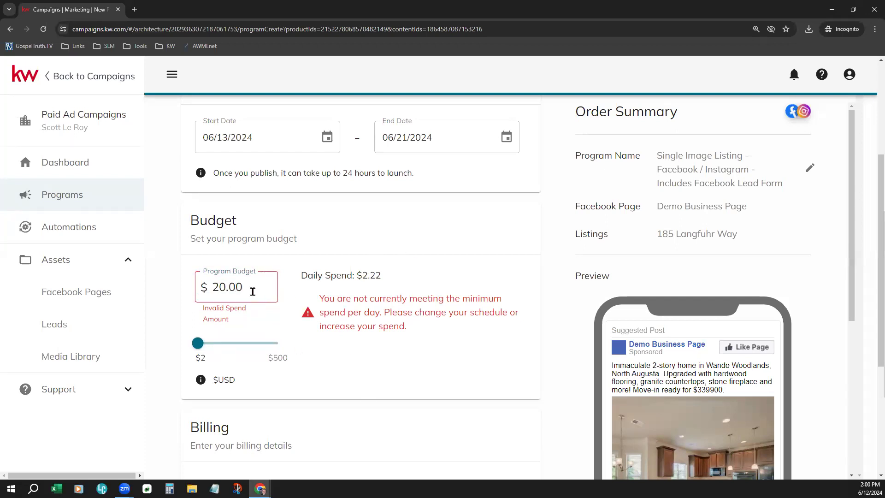
drag(251, 290, 189, 323)
text(50)
click(375, 345)
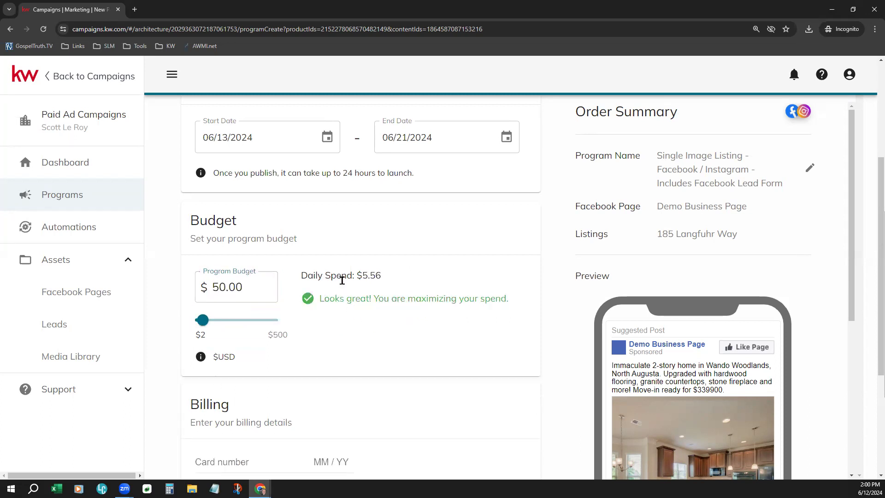
triple_click(319, 277)
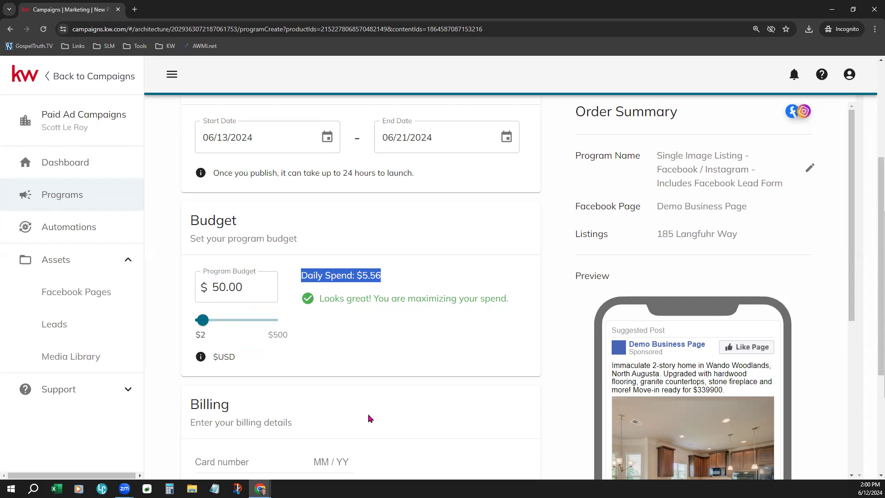
drag(319, 298, 503, 298)
click(470, 343)
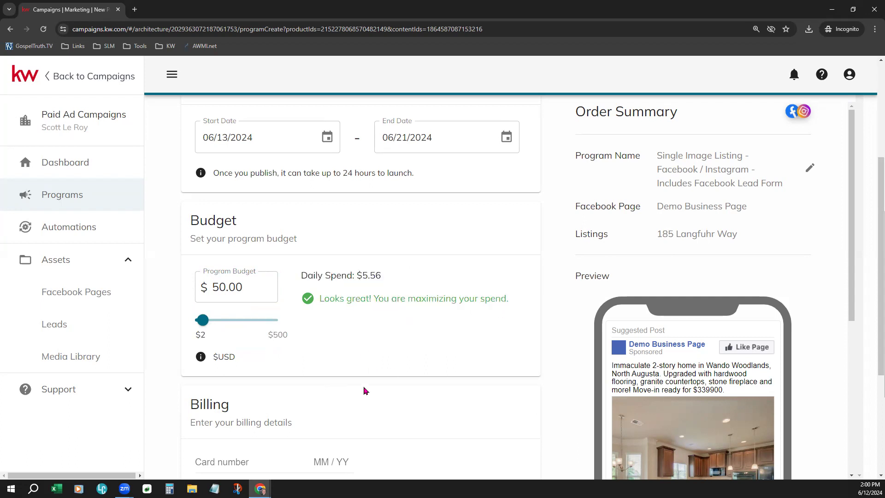
scroll(364, 391, down, 4)
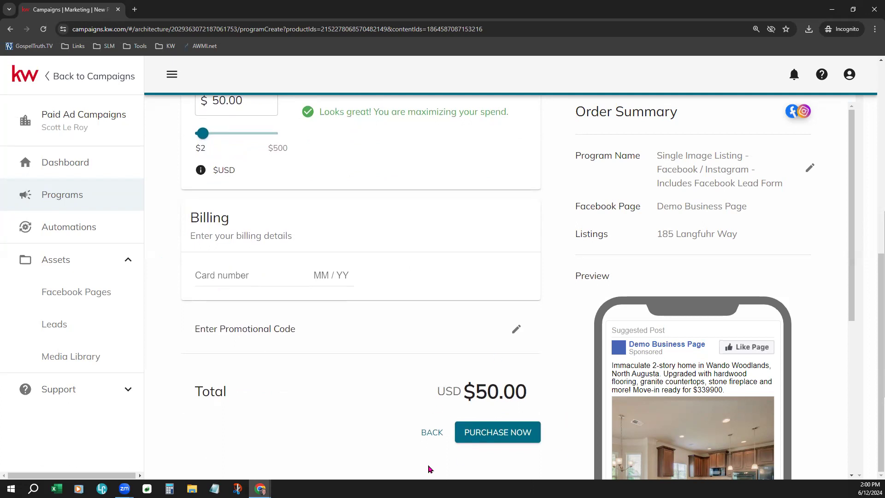
scroll(318, 369, up, 4)
scroll(320, 370, up, 4)
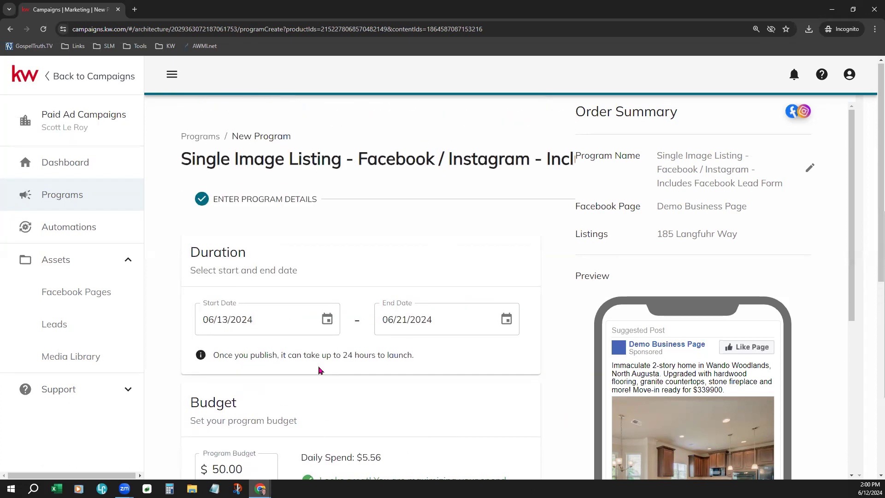